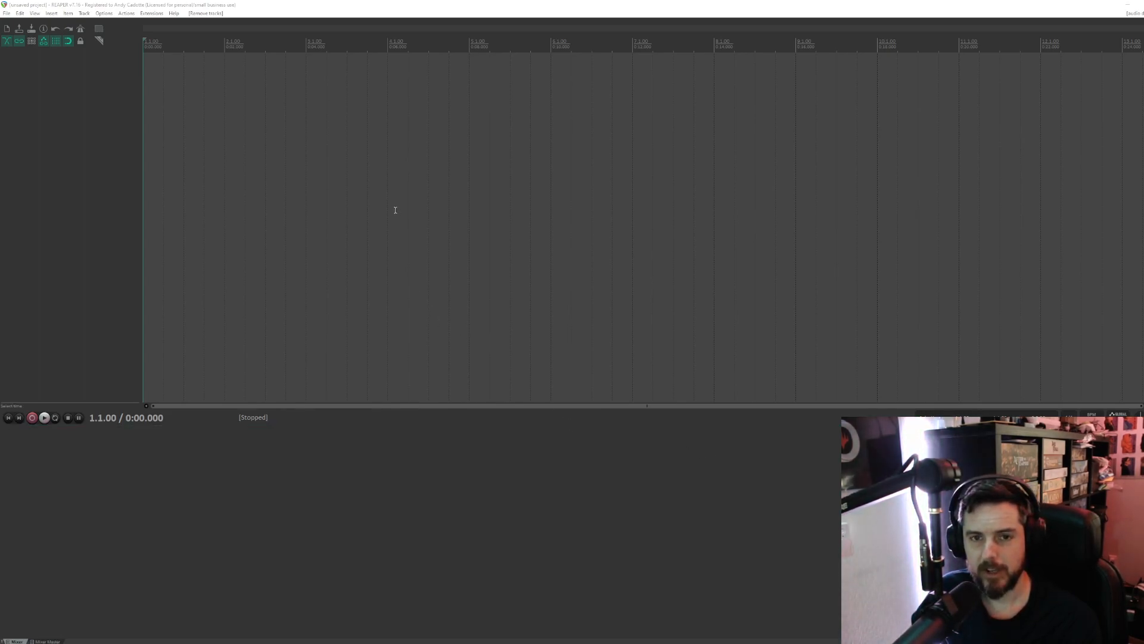
# - Switch to the browser and review the JSFX GitHub repository's folder list and the ReaPack installation instructions in its README
pyautogui.click(152, 13)
pyautogui.moveTo(161, 25)
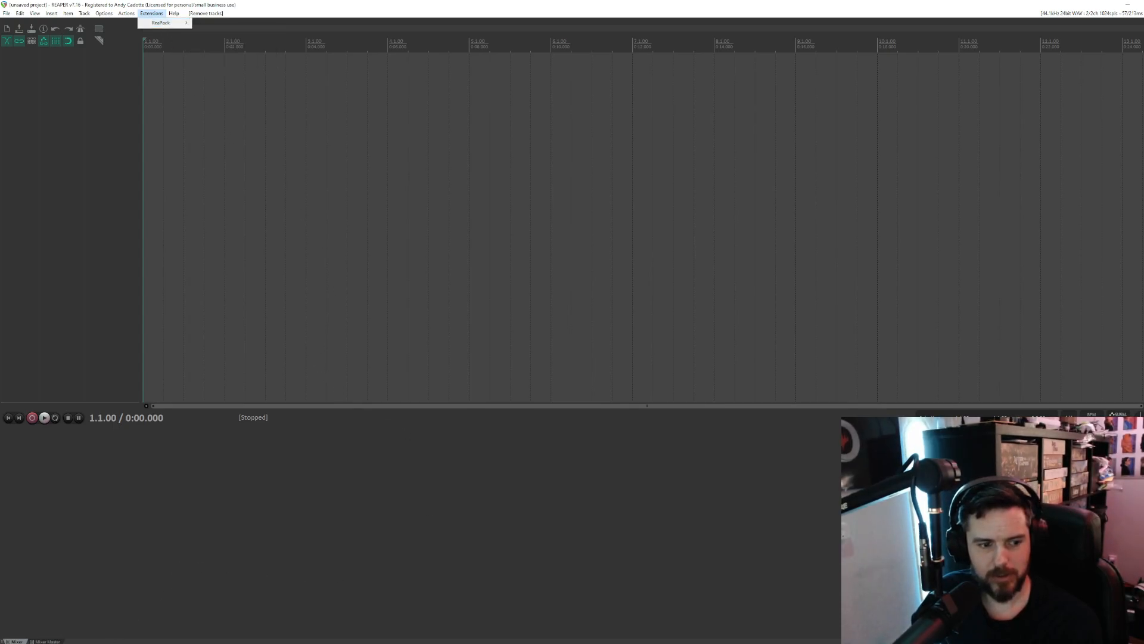
pyautogui.click(96, 642)
pyautogui.click(128, 626)
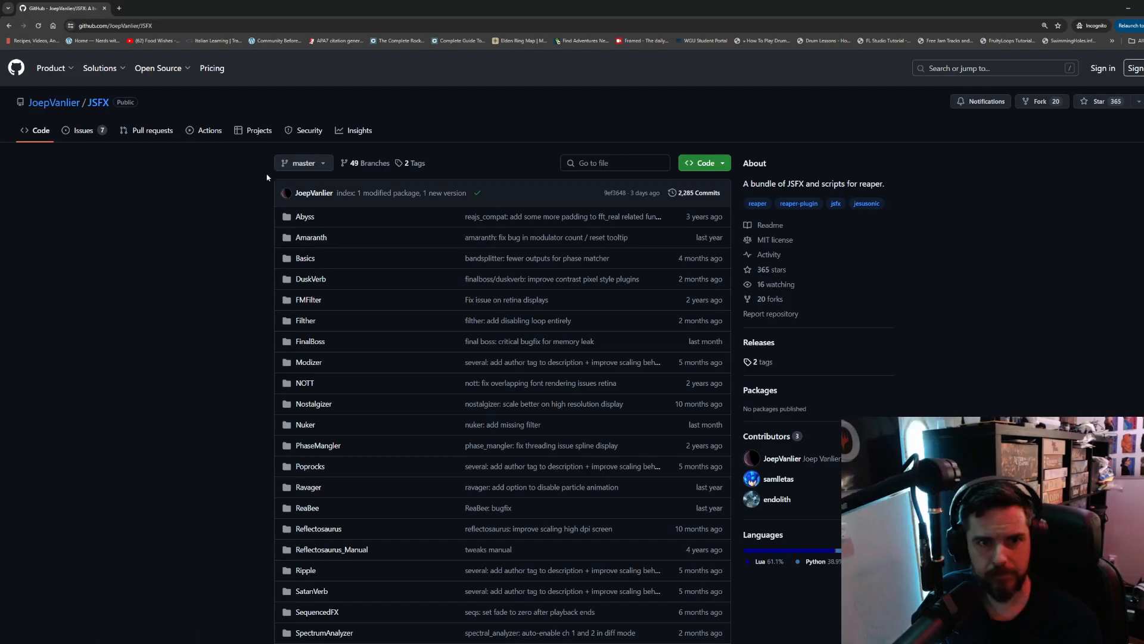
pyautogui.click(186, 25)
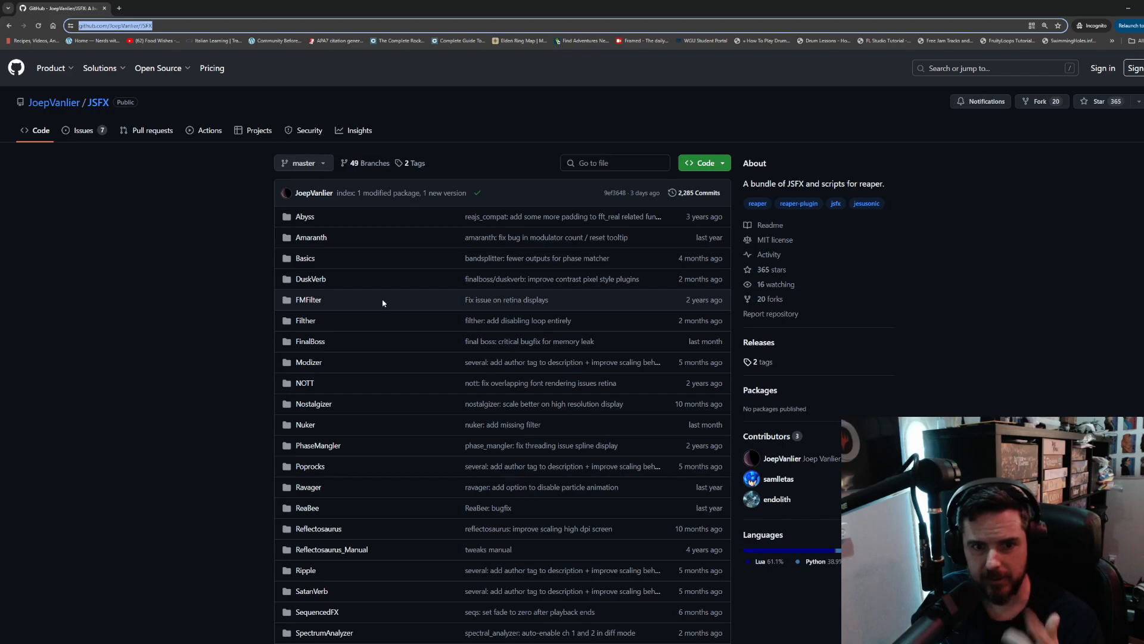
pyautogui.scroll(-1, 384, 304)
pyautogui.scroll(-4, 384, 304)
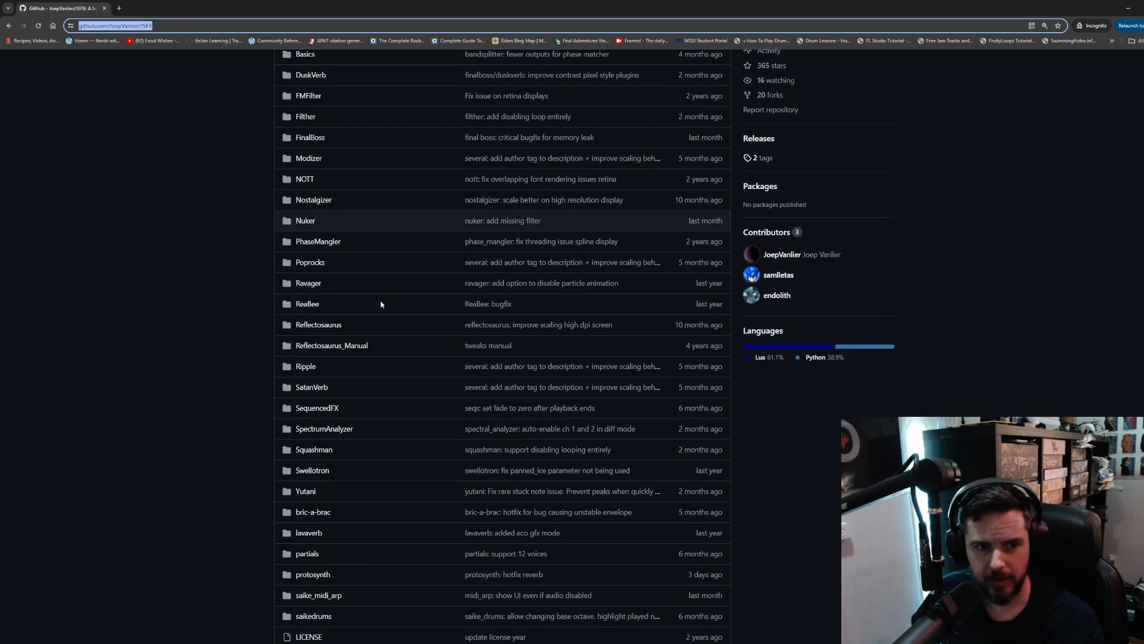
pyautogui.scroll(-2, 382, 305)
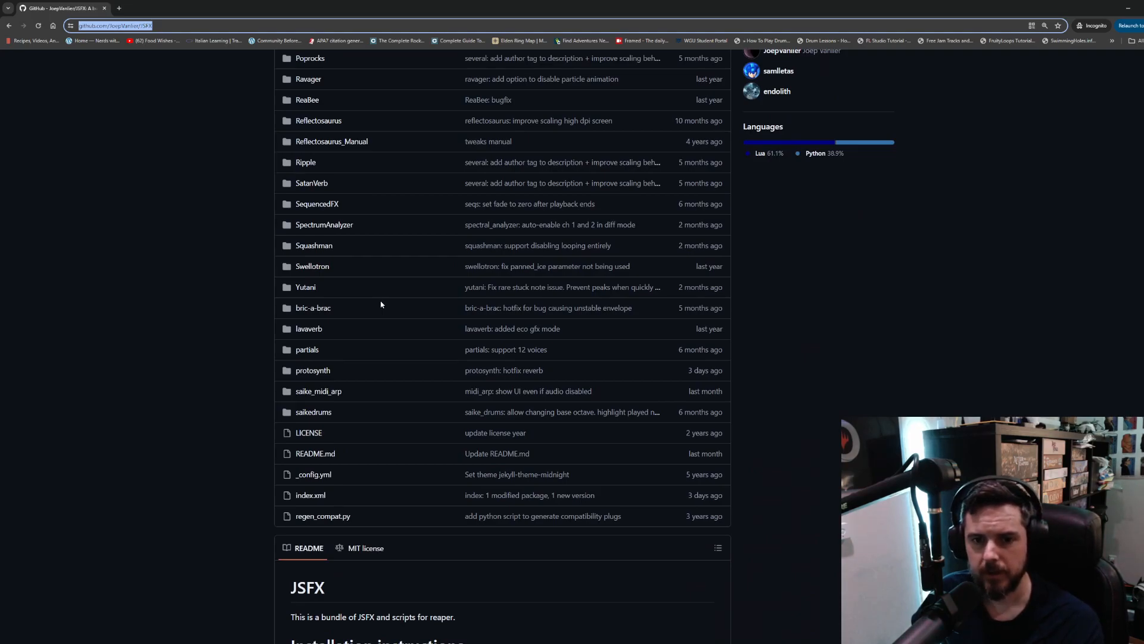
pyautogui.scroll(-3, 381, 304)
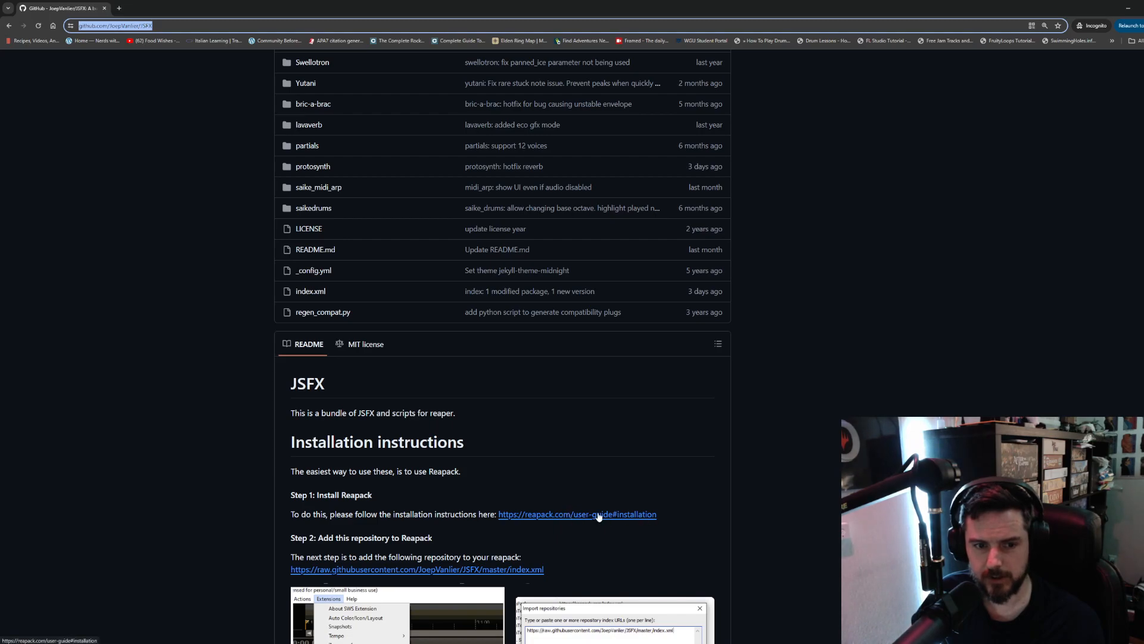
pyautogui.click(1128, 8)
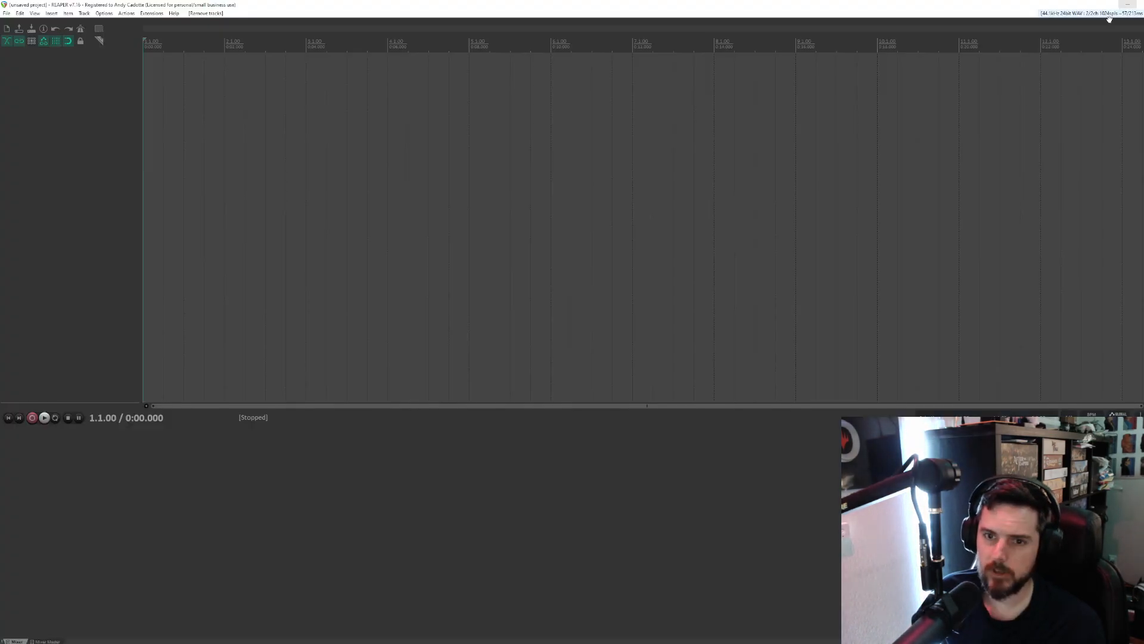
# - Import the JSFX repository into ReaPack using the index.xml URL copied from Step 2 of the GitHub README in the browser
pyautogui.click(156, 13)
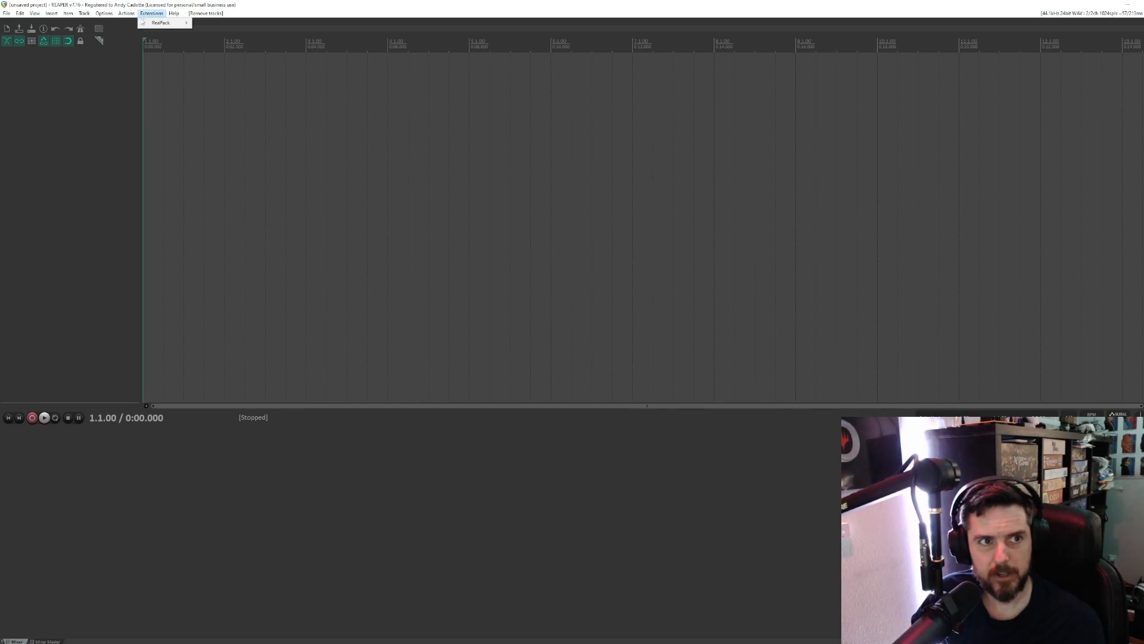
pyautogui.moveTo(154, 25)
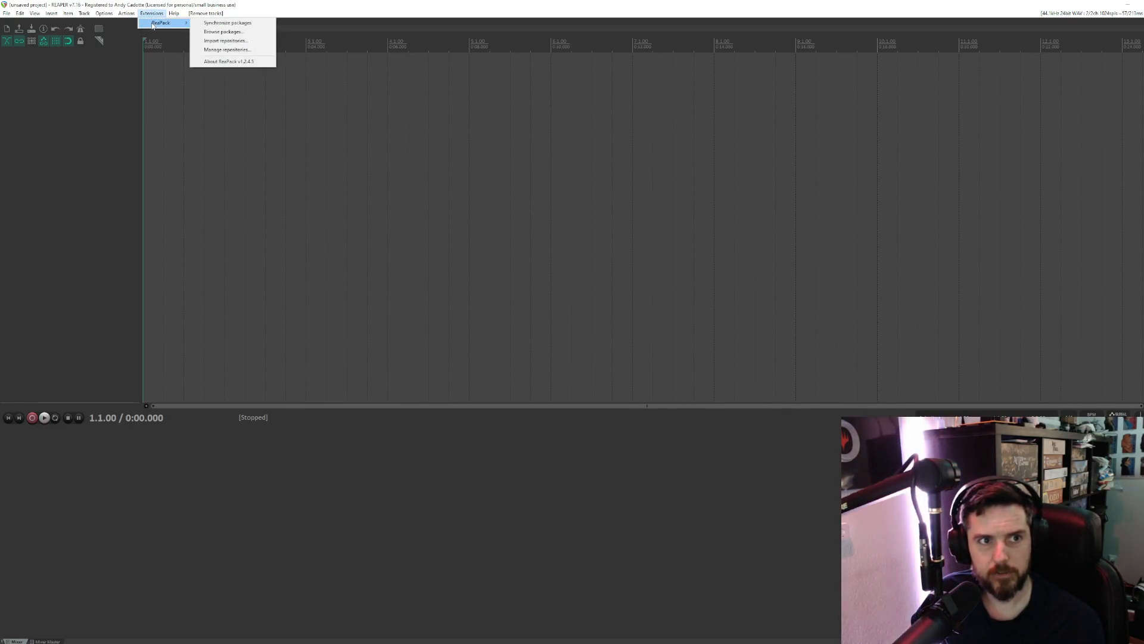
pyautogui.click(153, 14)
pyautogui.click(153, 15)
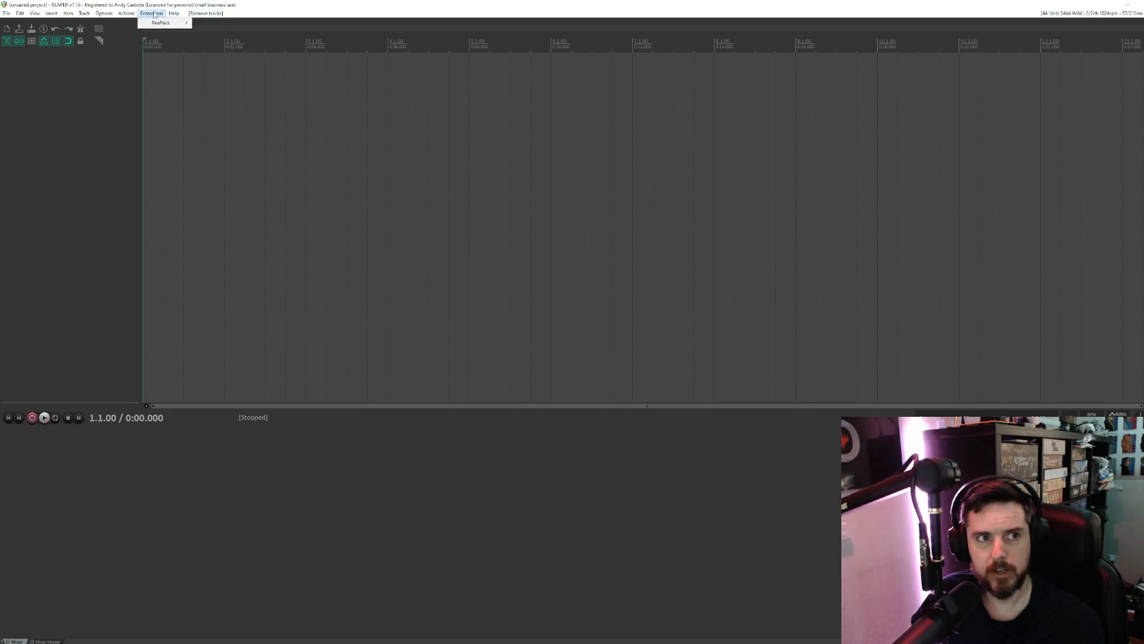
pyautogui.moveTo(156, 22)
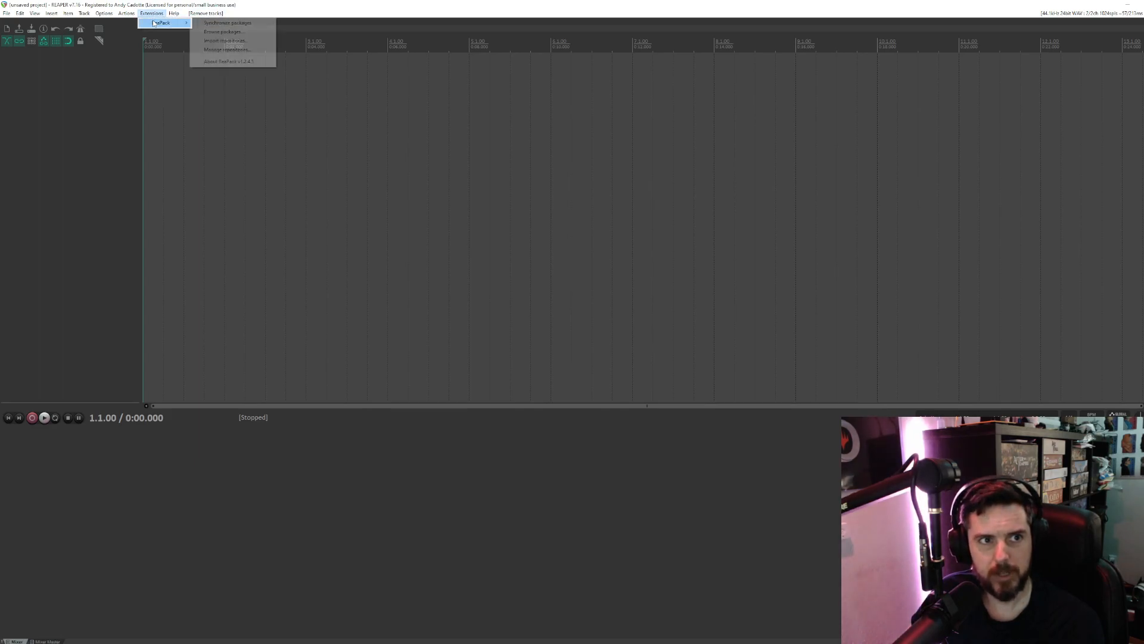
pyautogui.click(221, 42)
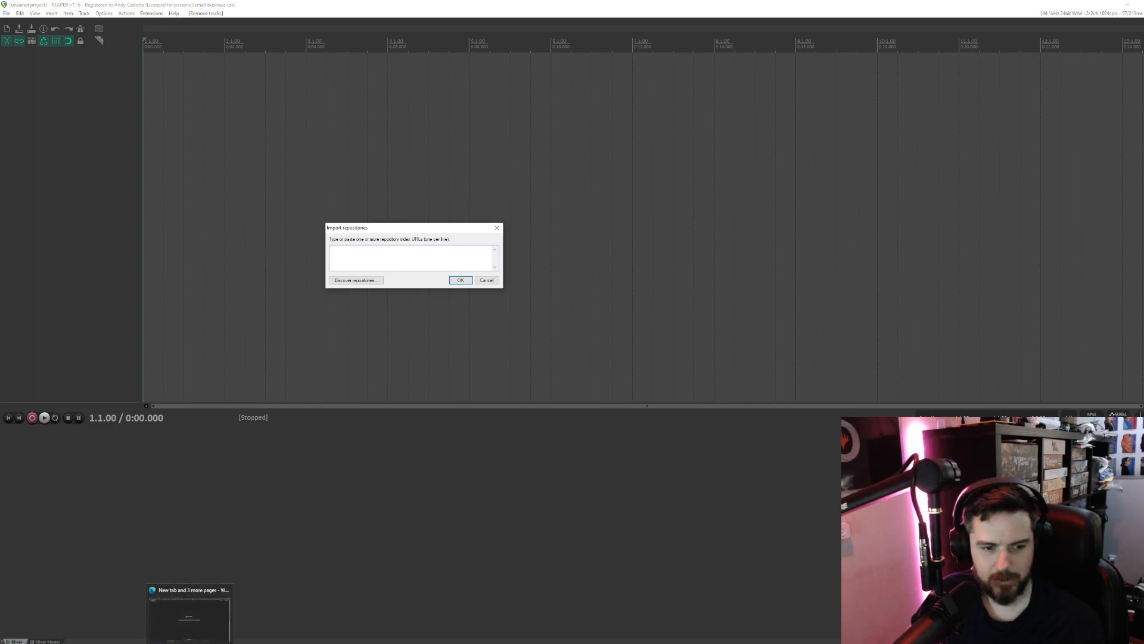
pyautogui.click(113, 639)
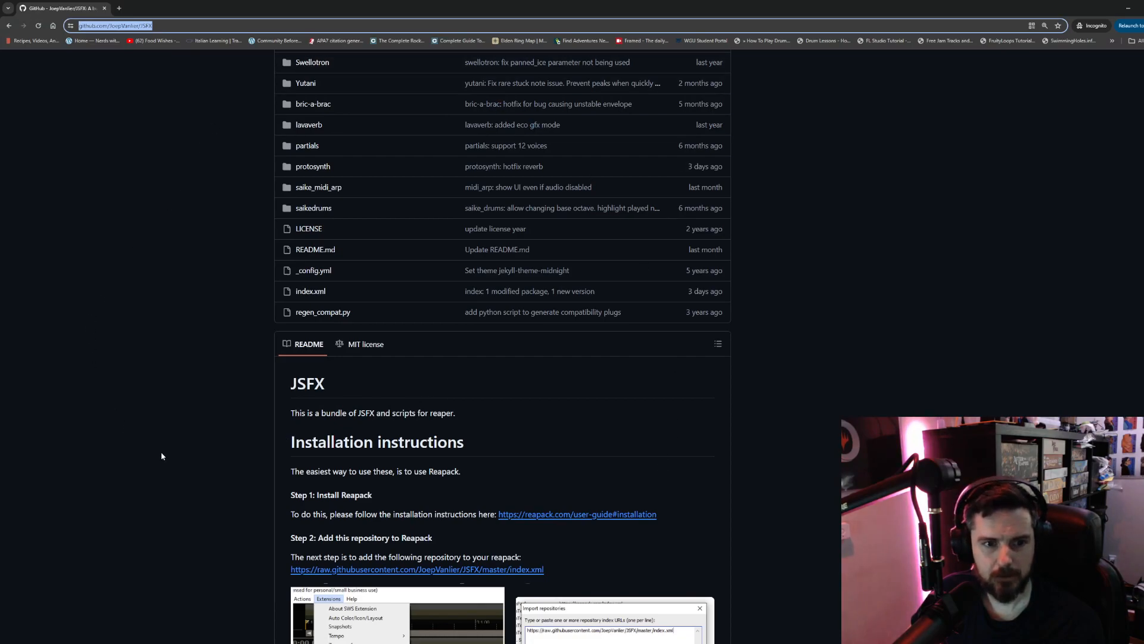
pyautogui.scroll(-2, 403, 467)
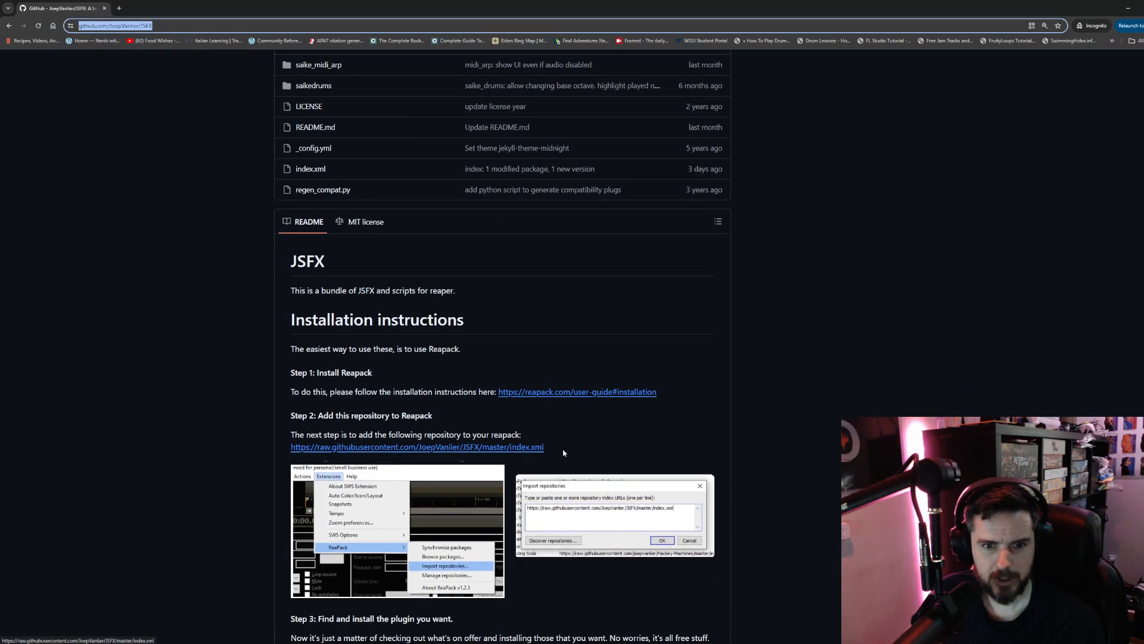
pyautogui.moveTo(554, 452); pyautogui.dragTo(292, 449)
pyautogui.hotkey('ctrl', 'c')
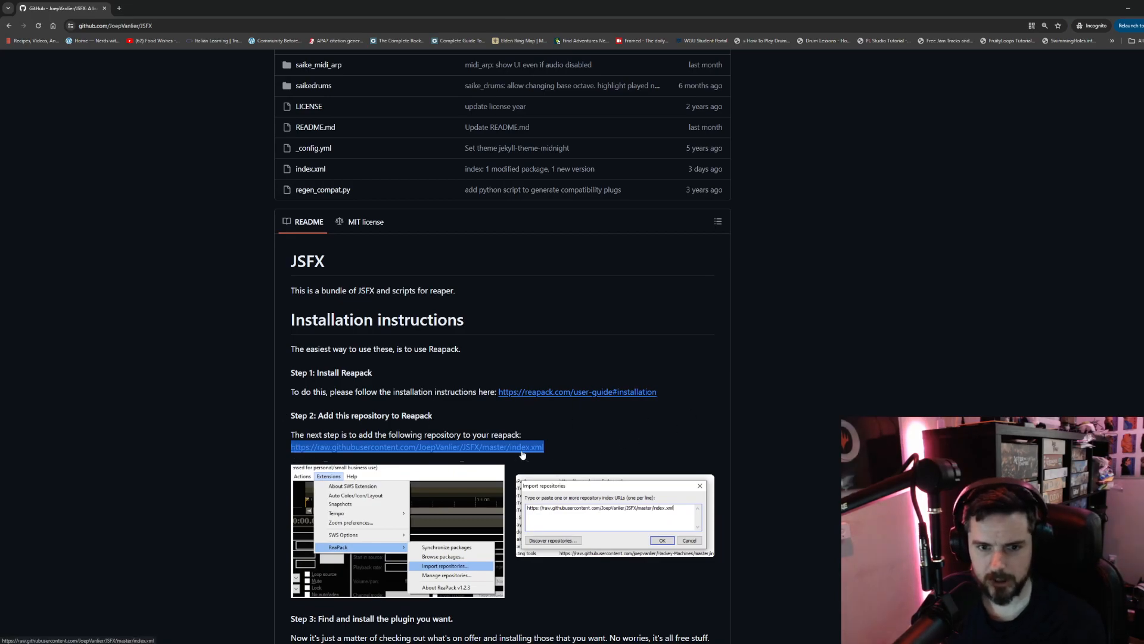
pyautogui.click(1128, 9)
pyautogui.hotkey('ctrl', 'v')
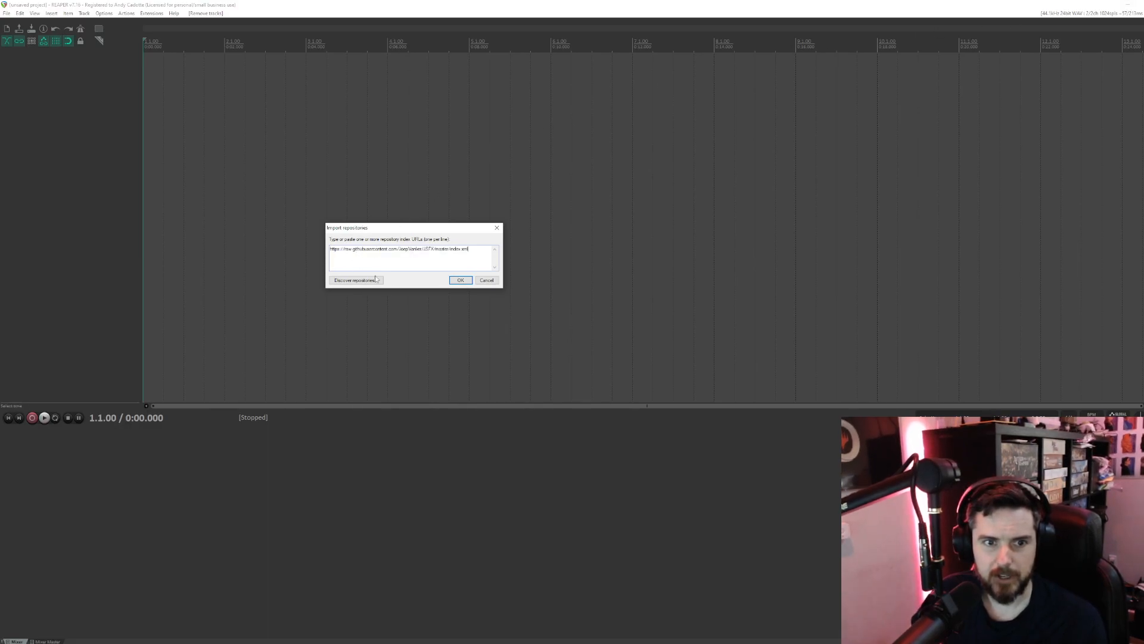
pyautogui.click(462, 280)
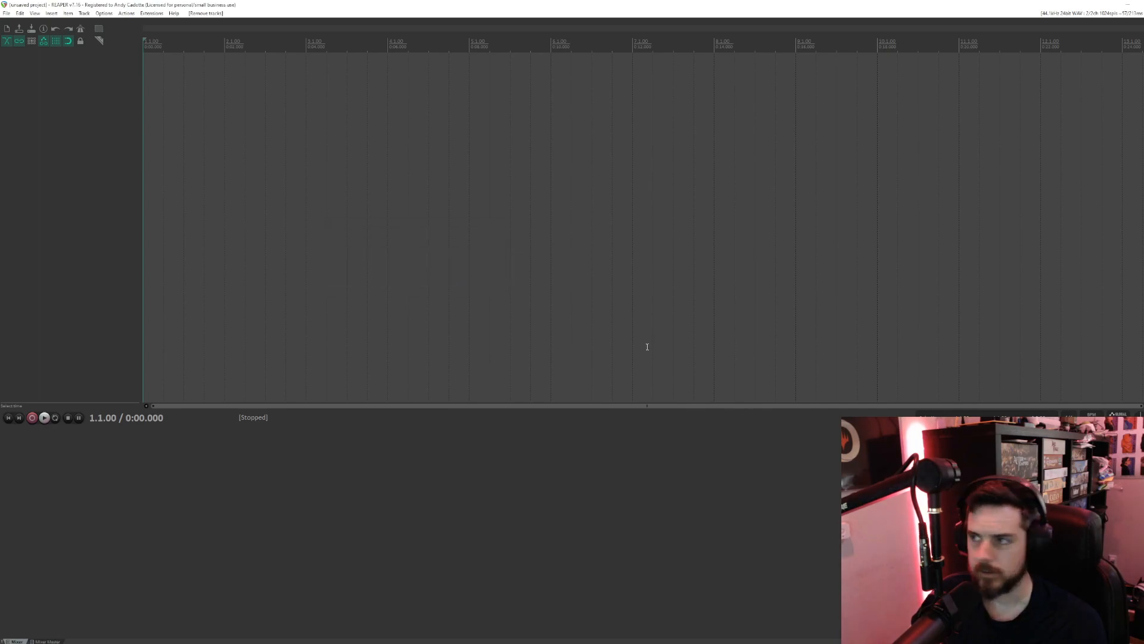
# - Open ReaPack's package browser and bring its window onto the main screen
pyautogui.click(158, 13)
pyautogui.moveTo(167, 23)
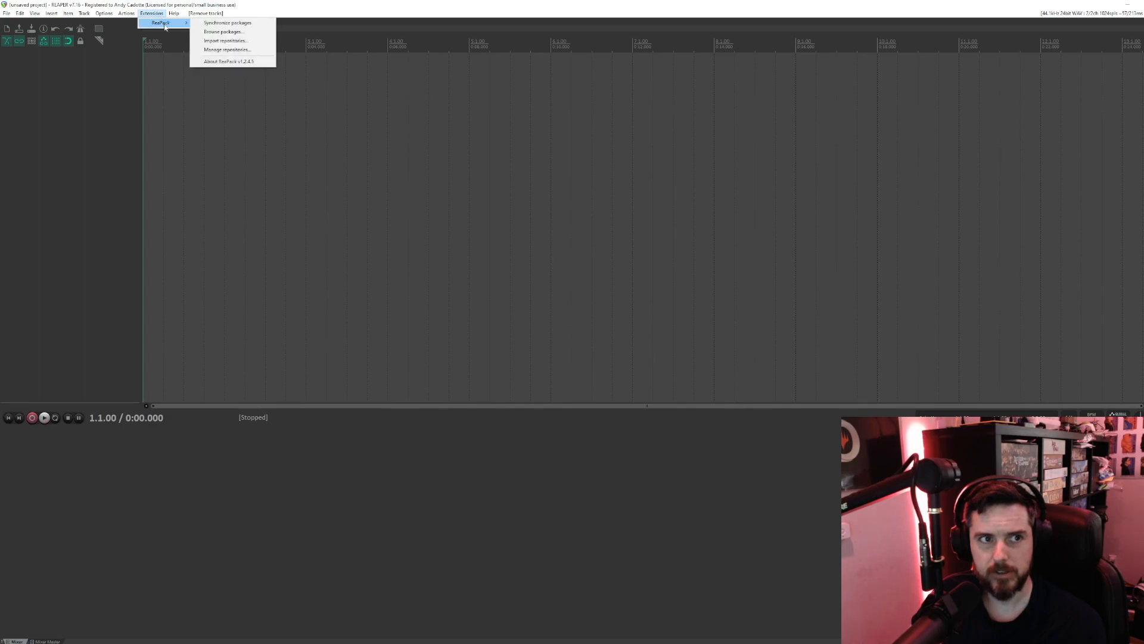
pyautogui.click(220, 33)
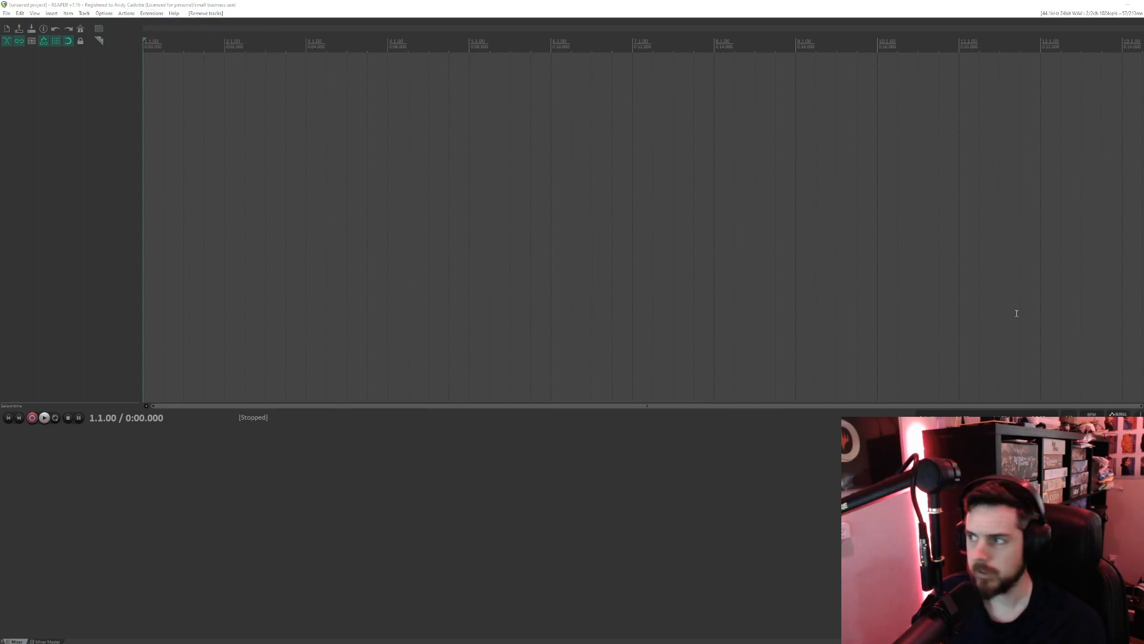
pyautogui.moveTo(1143, 178); pyautogui.dragTo(486, 175)
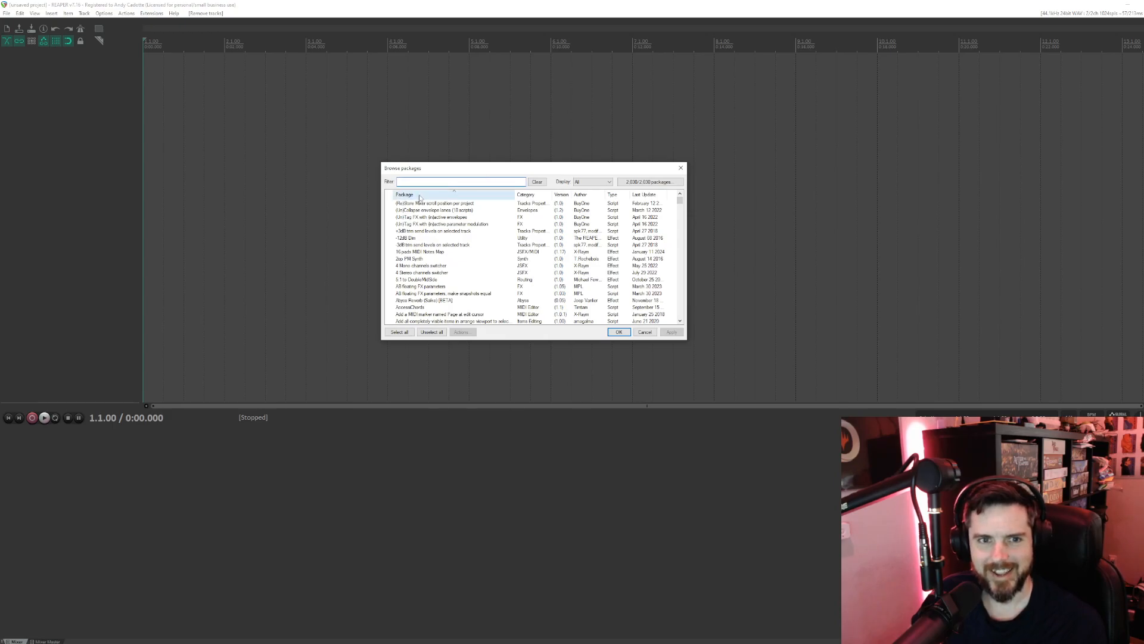
# - Look through the ReaPack package list, examining the Saike effects and the other available scripts and effects
pyautogui.scroll(-6, 426, 217)
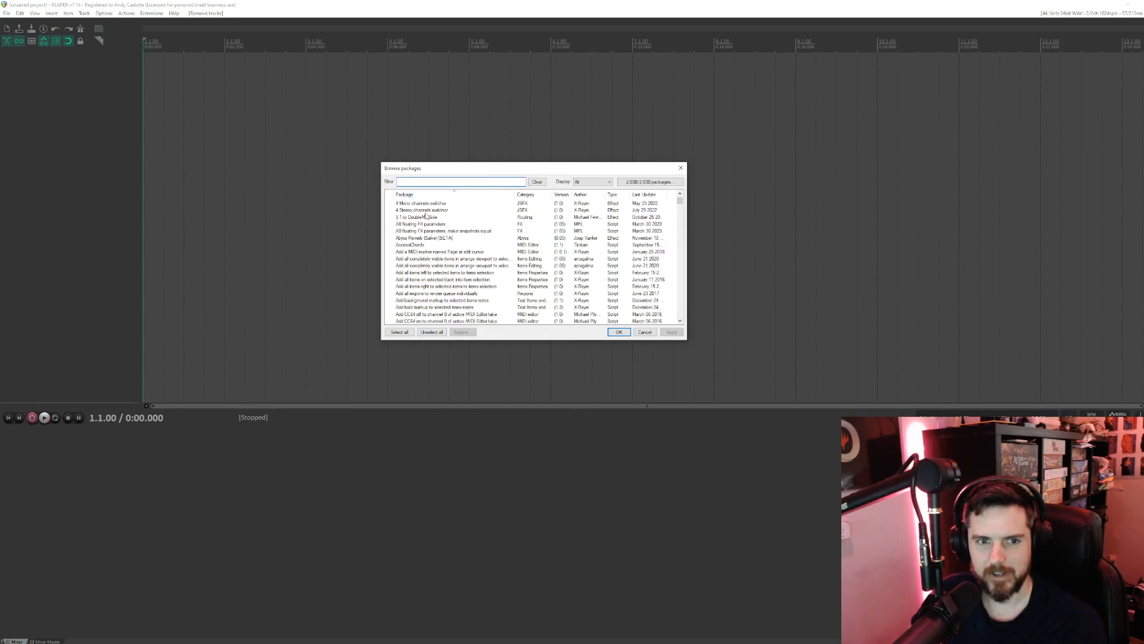
pyautogui.scroll(-6, 429, 221)
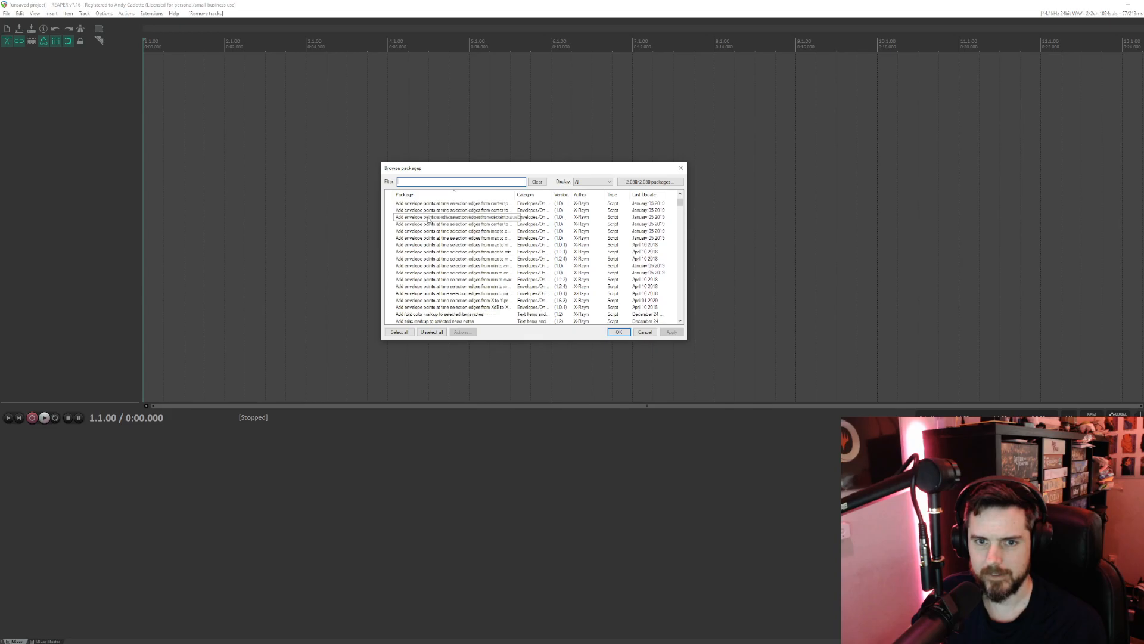
pyautogui.scroll(-6, 429, 221)
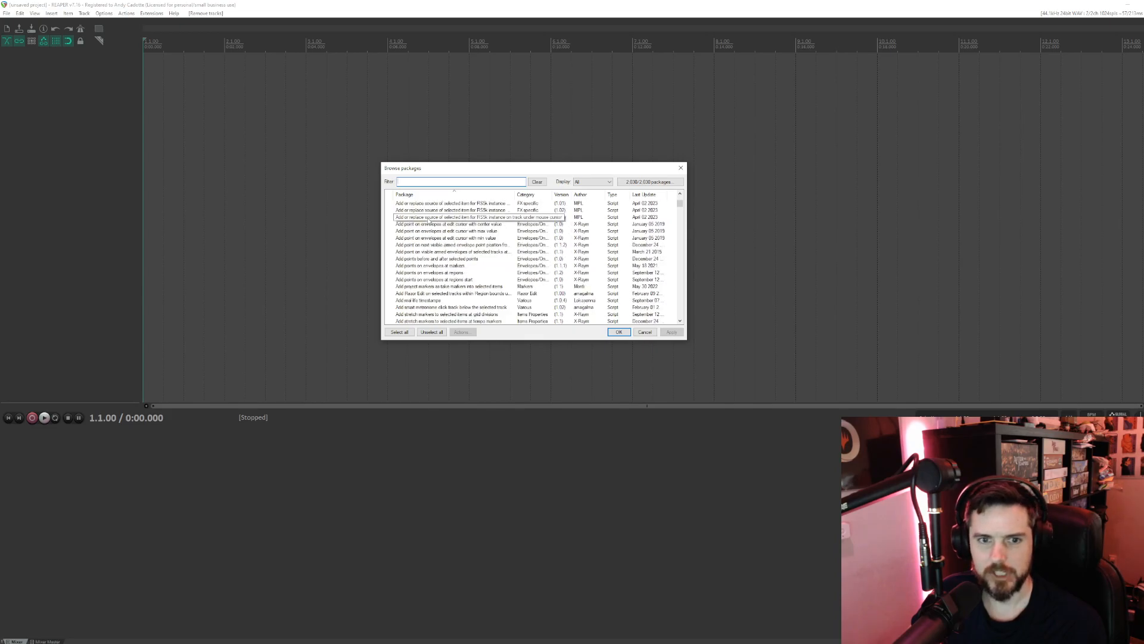
pyautogui.scroll(-6, 428, 221)
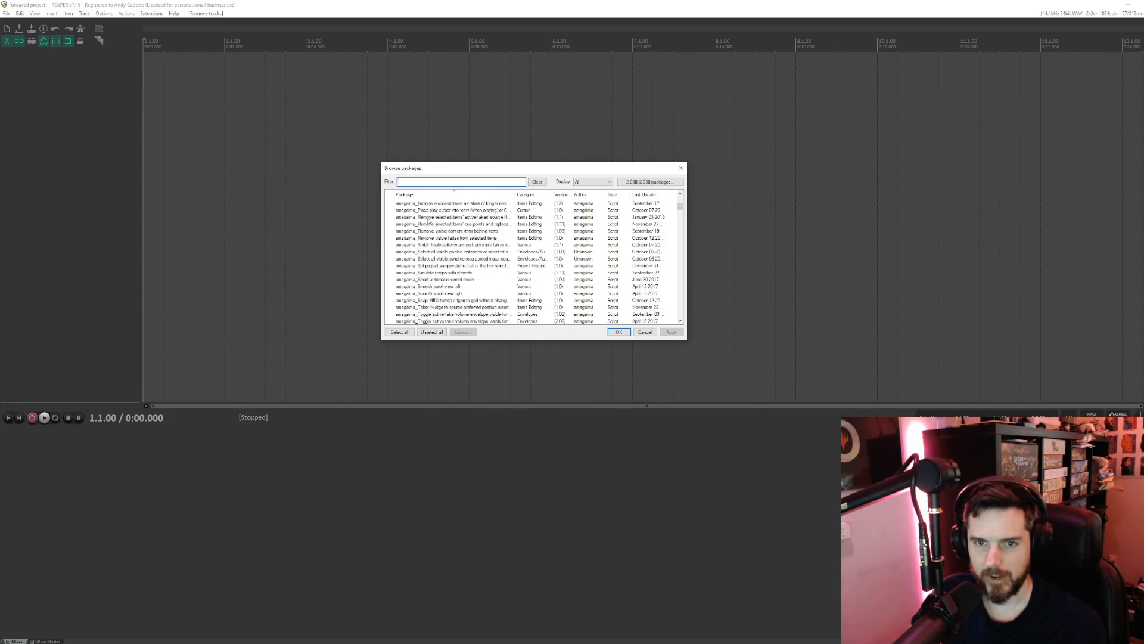
pyautogui.scroll(-6, 428, 220)
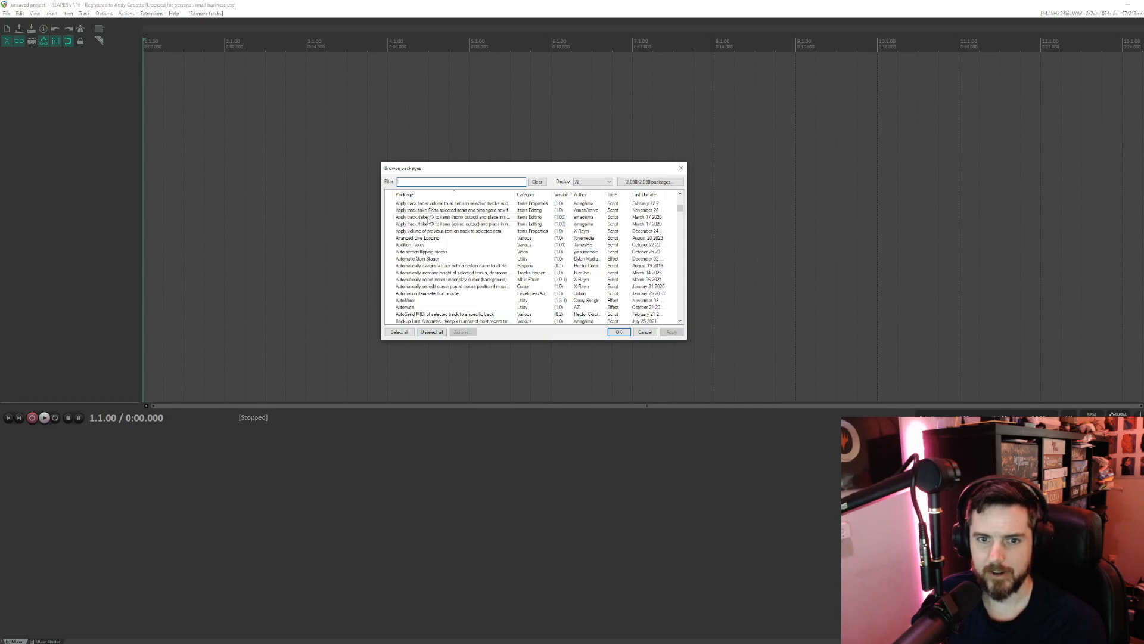
pyautogui.scroll(-6, 430, 222)
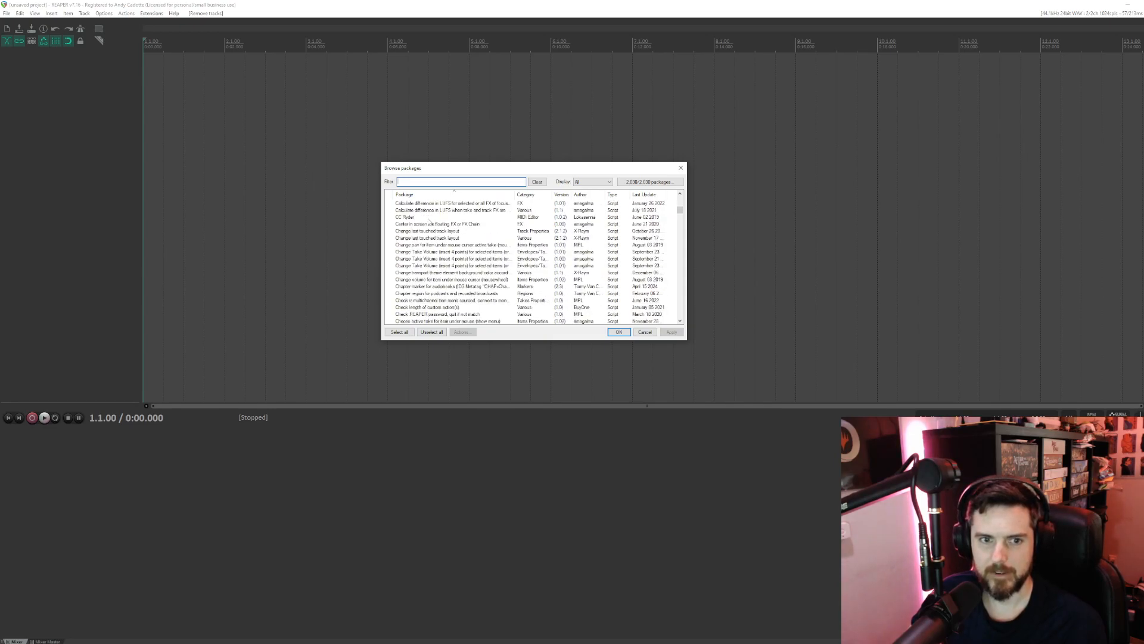
pyautogui.scroll(-3, 429, 222)
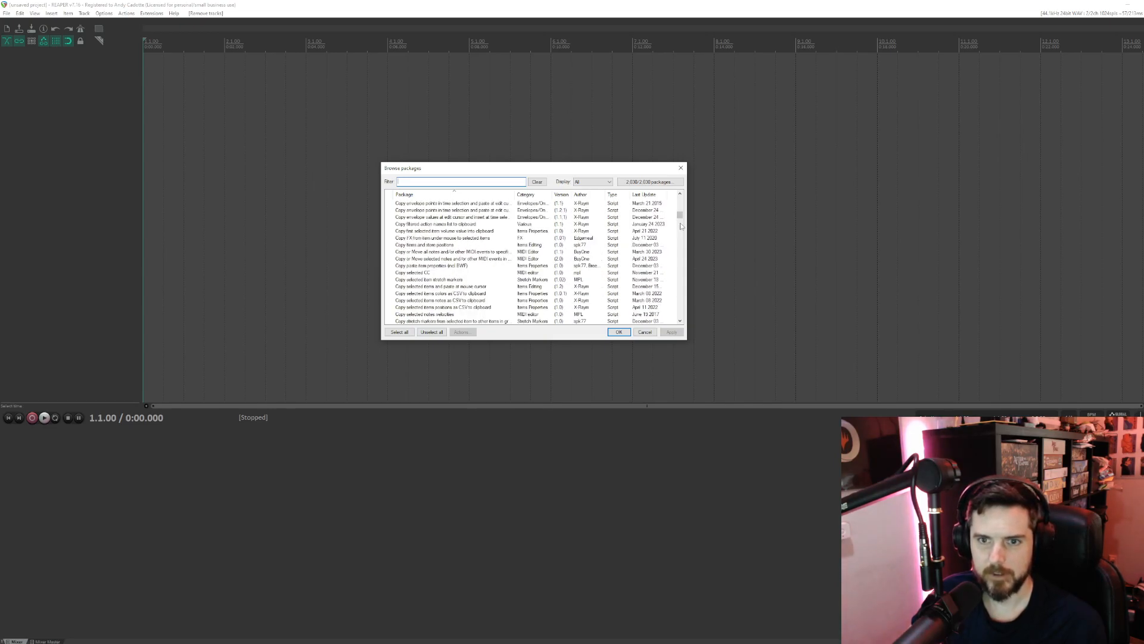
pyautogui.moveTo(680, 218); pyautogui.dragTo(681, 276)
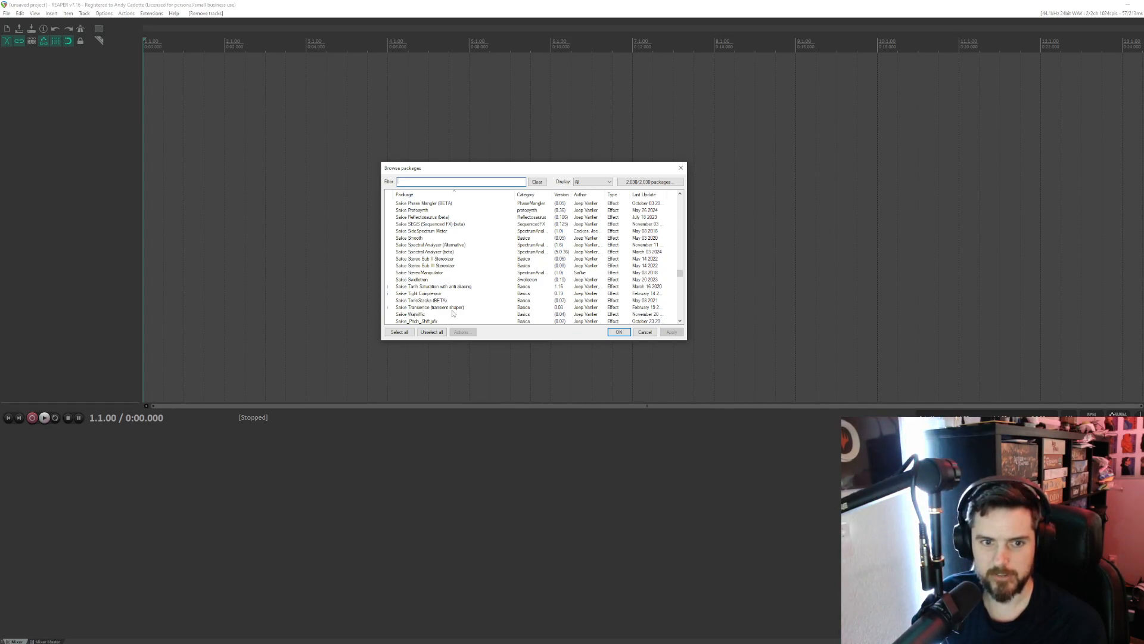
pyautogui.scroll(-1, 495, 288)
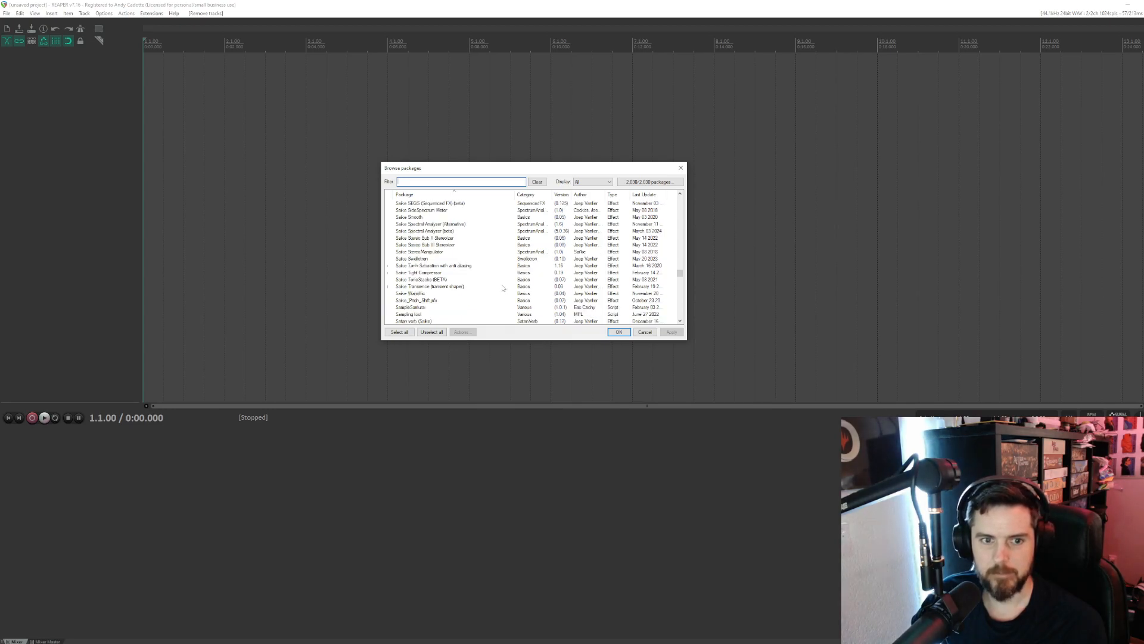
pyautogui.scroll(-3, 504, 288)
pyautogui.scroll(4, 506, 288)
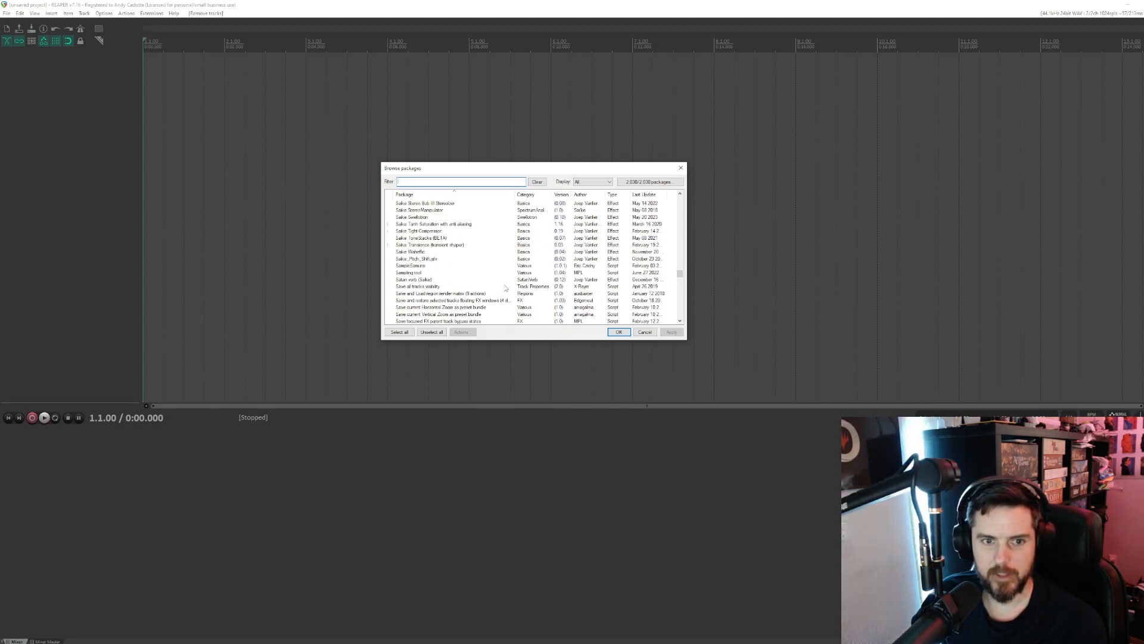
pyautogui.scroll(10, 505, 288)
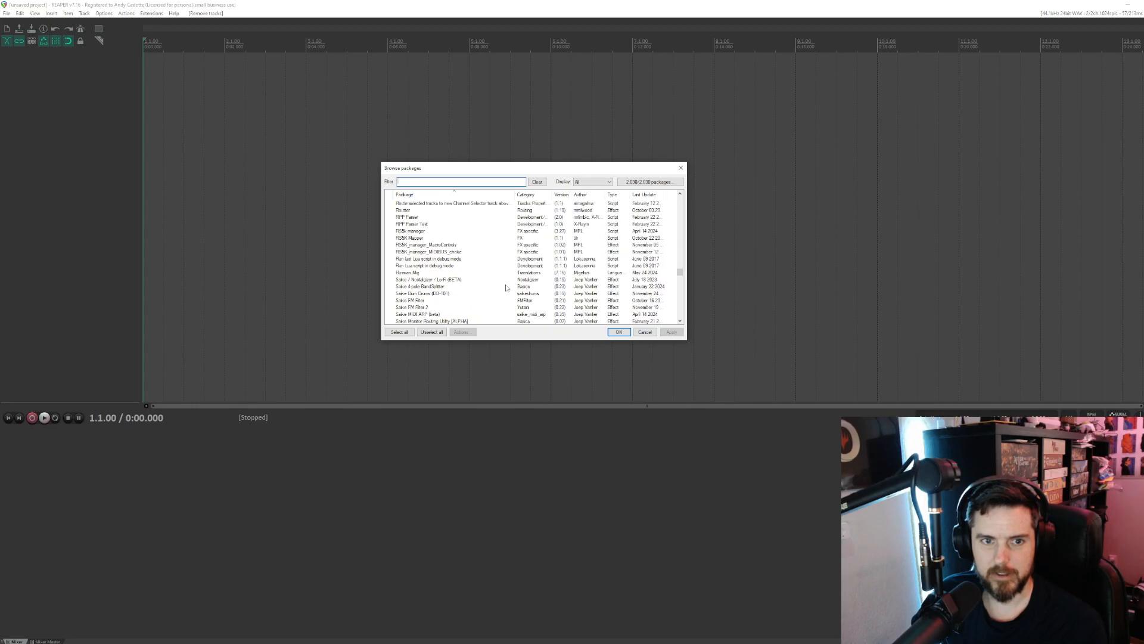
pyautogui.scroll(10, 506, 287)
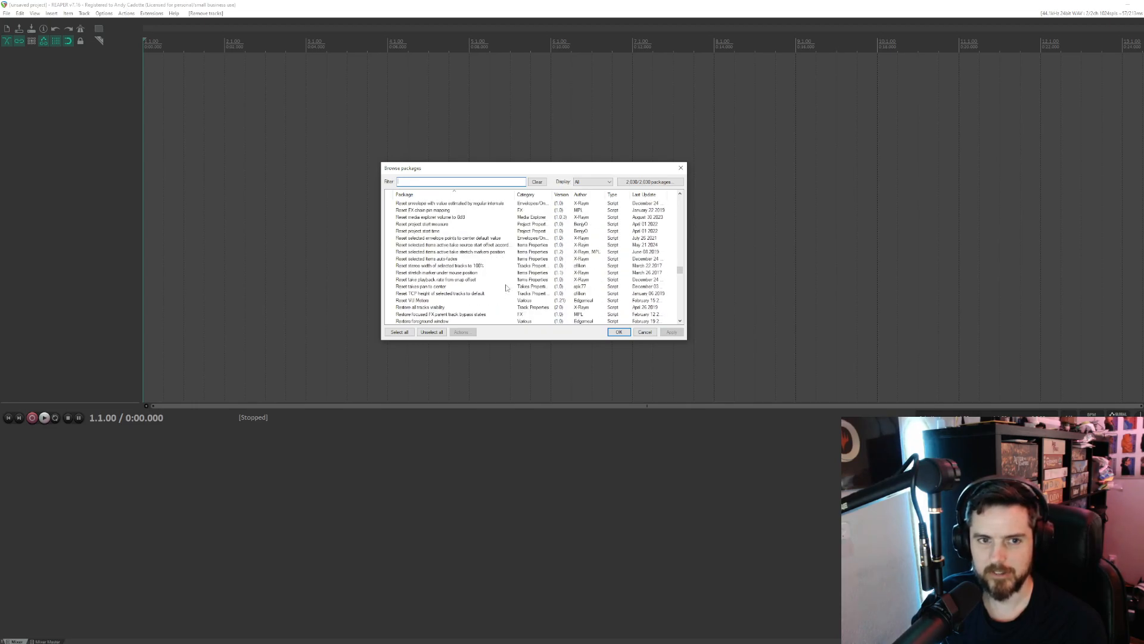
pyautogui.scroll(10, 506, 288)
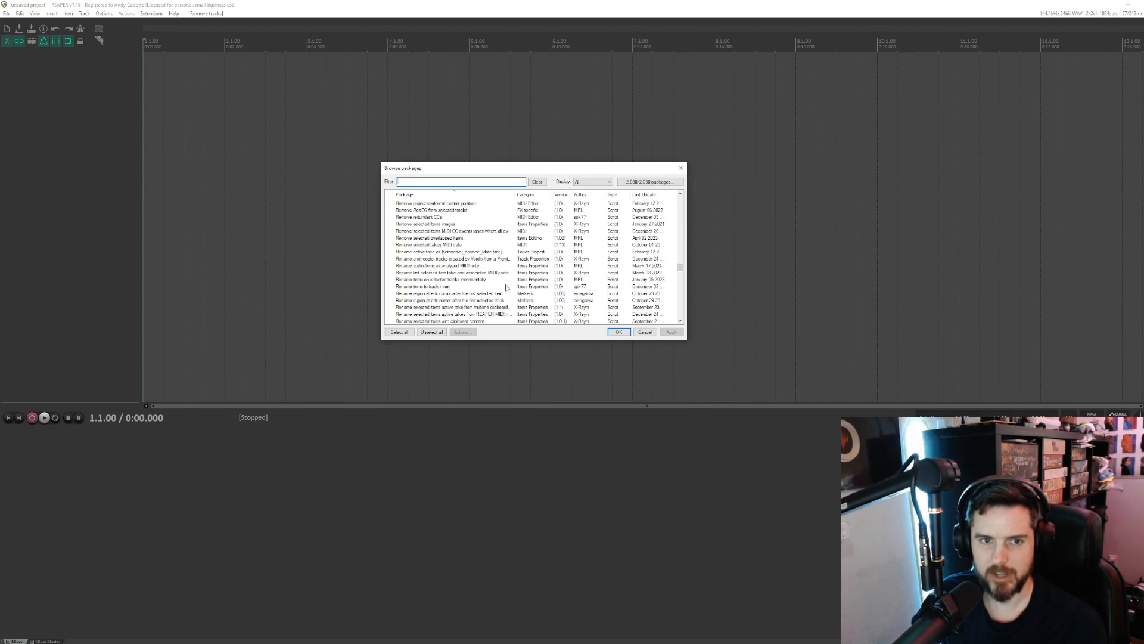
pyautogui.scroll(10, 506, 288)
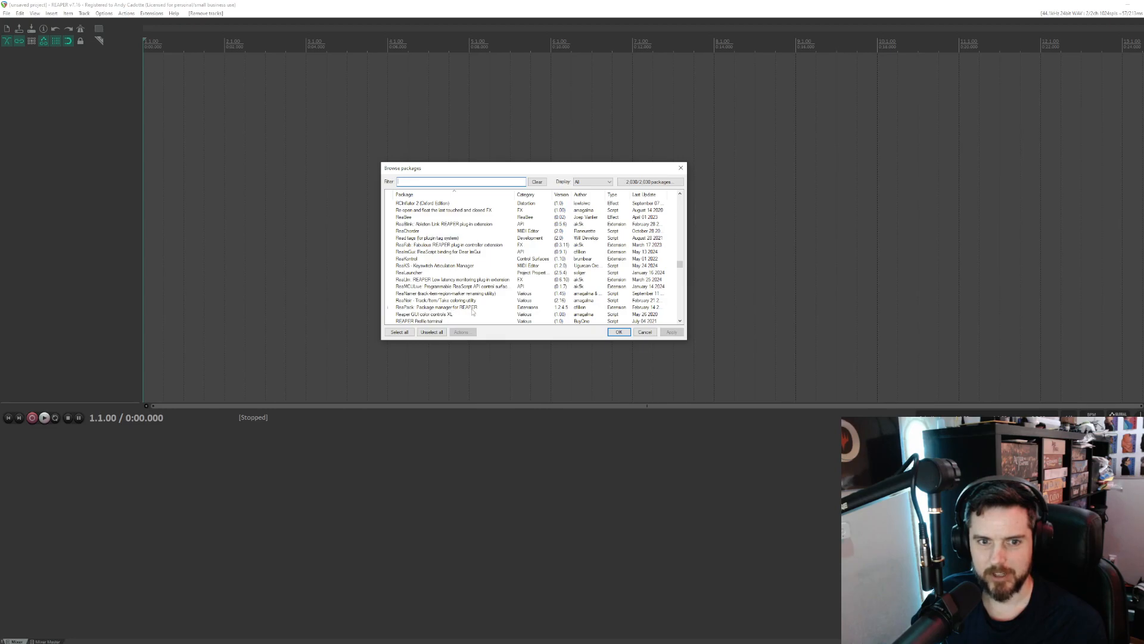
pyautogui.scroll(1, 477, 307)
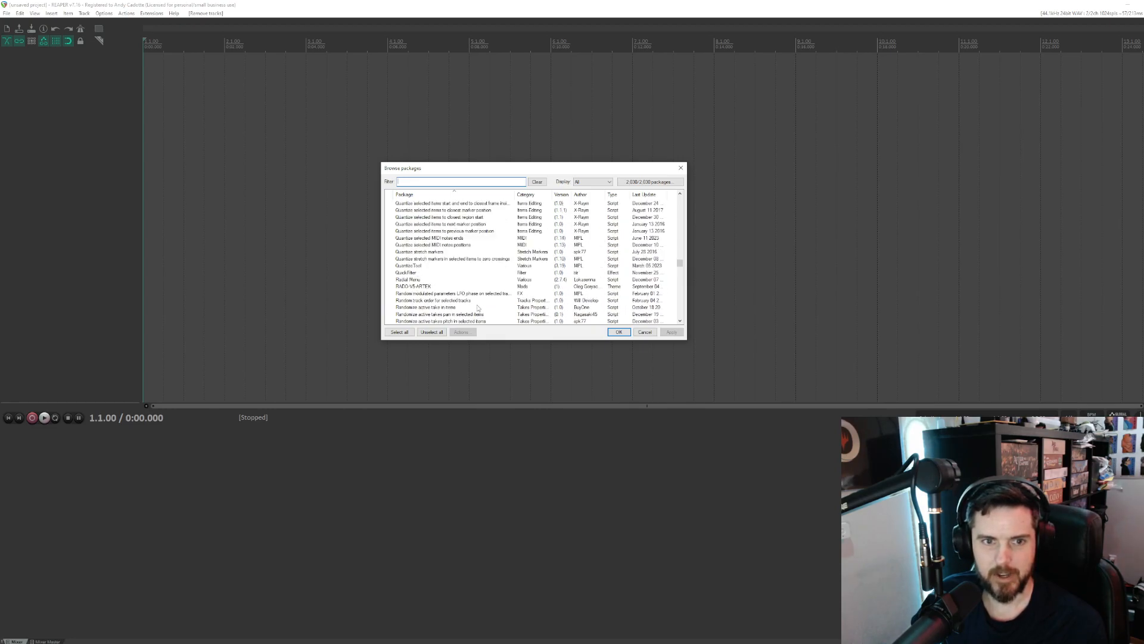
# - Look through the package list down to the Saike effects and examine entries such as ToneStacks, Smooth and Spectral Analyzer
pyautogui.scroll(-4, 478, 308)
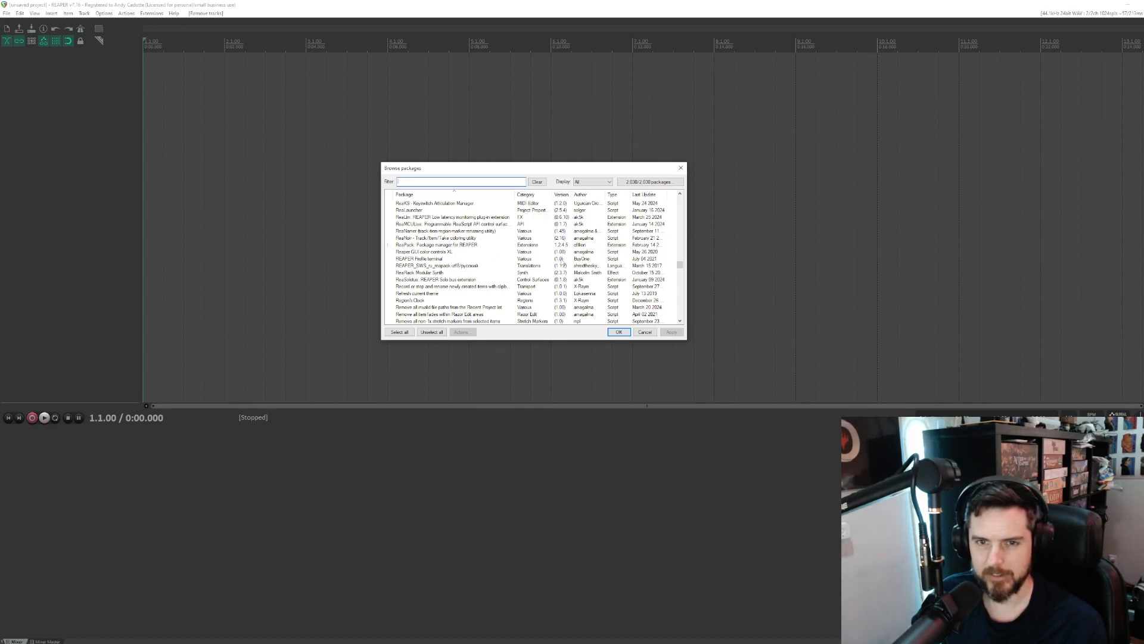
pyautogui.scroll(-4, 561, 261)
pyautogui.scroll(-8, 561, 264)
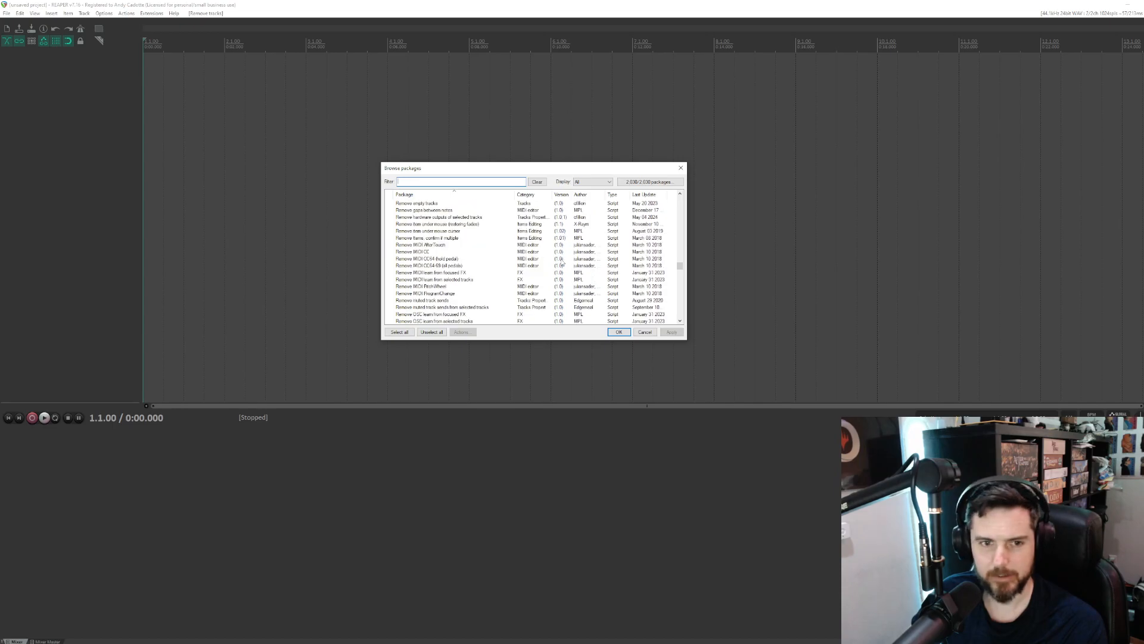
pyautogui.scroll(-8, 562, 264)
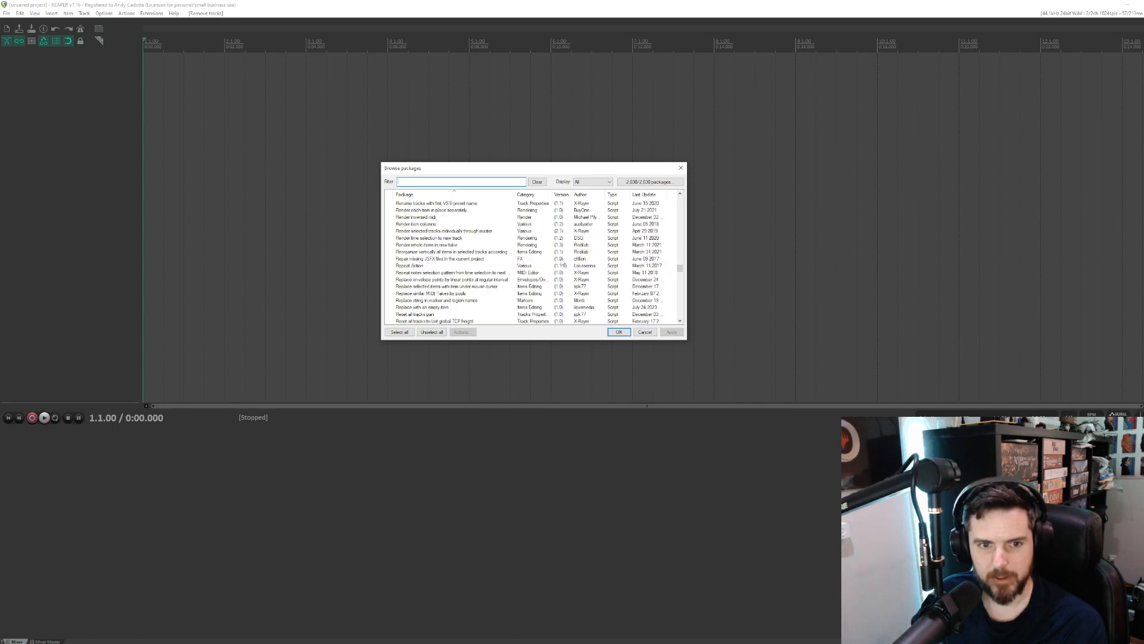
pyautogui.scroll(-10, 561, 263)
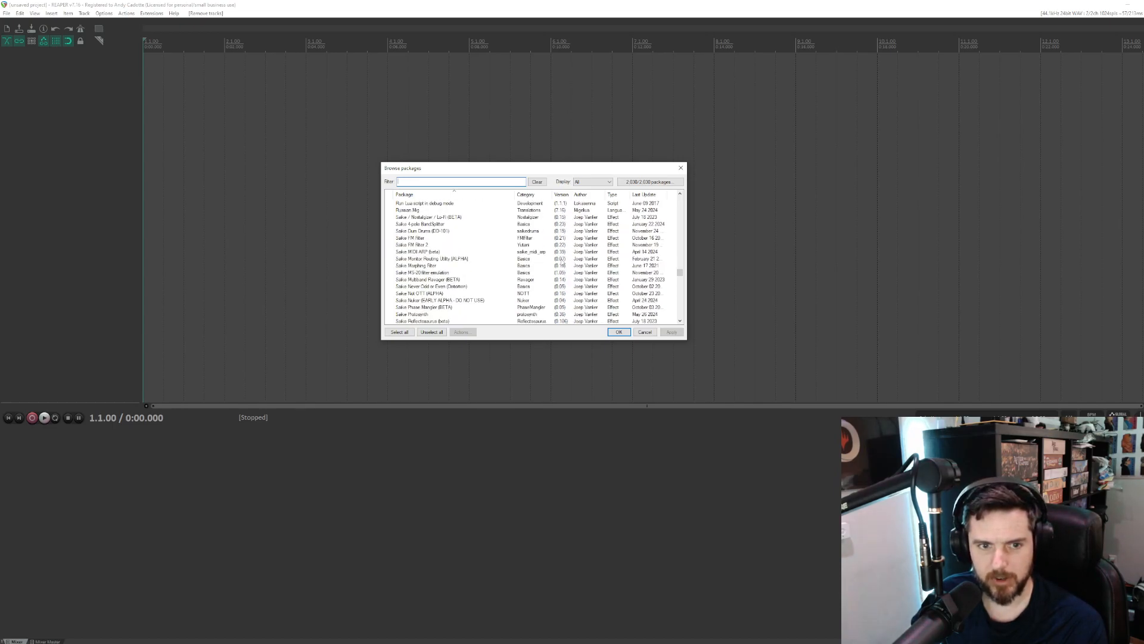
pyautogui.scroll(1, 561, 259)
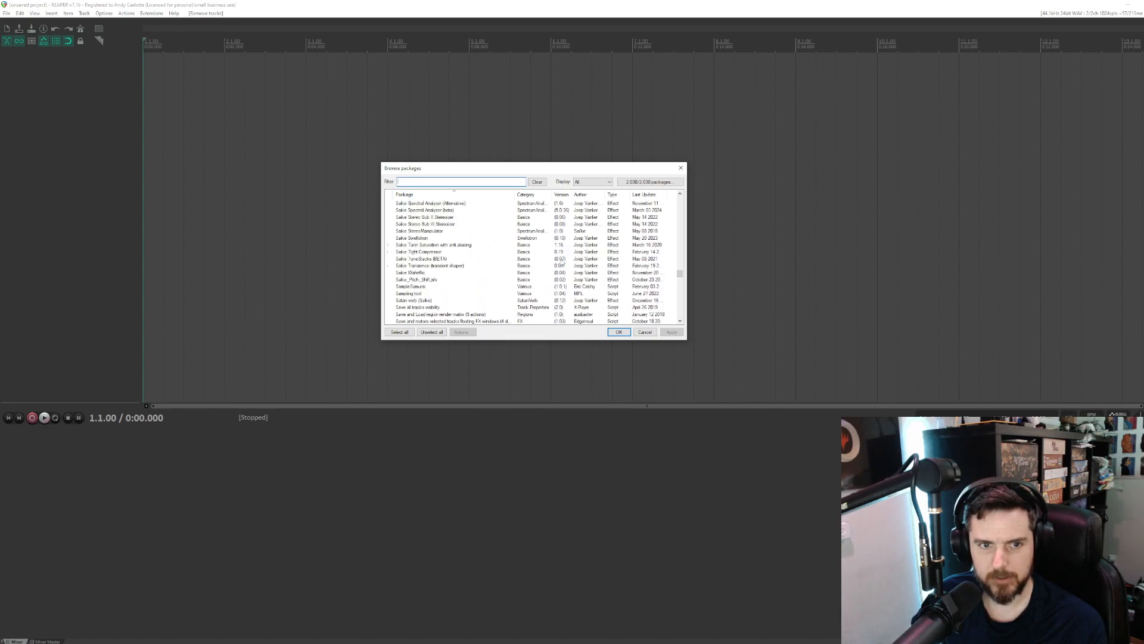
pyautogui.click(426, 259)
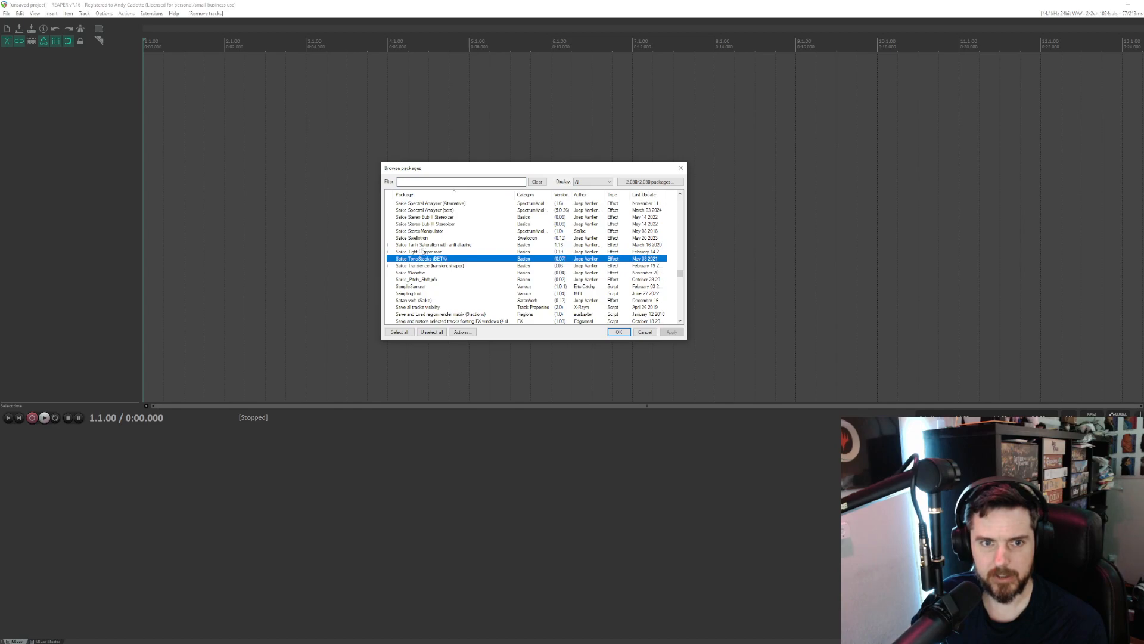
pyautogui.scroll(1, 445, 249)
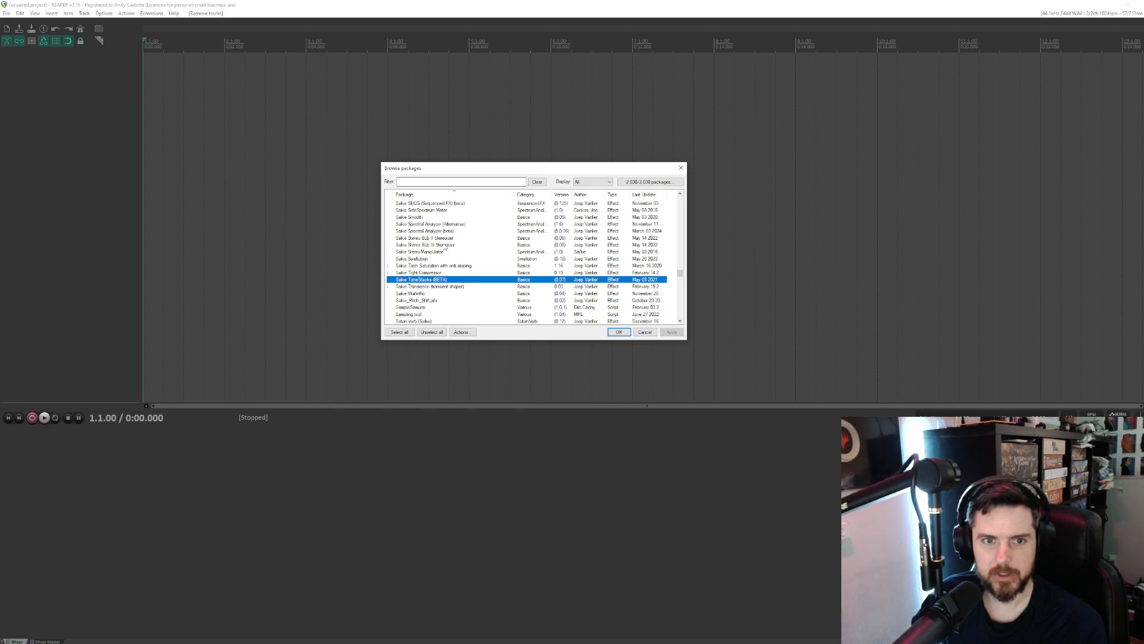
pyautogui.click(453, 217)
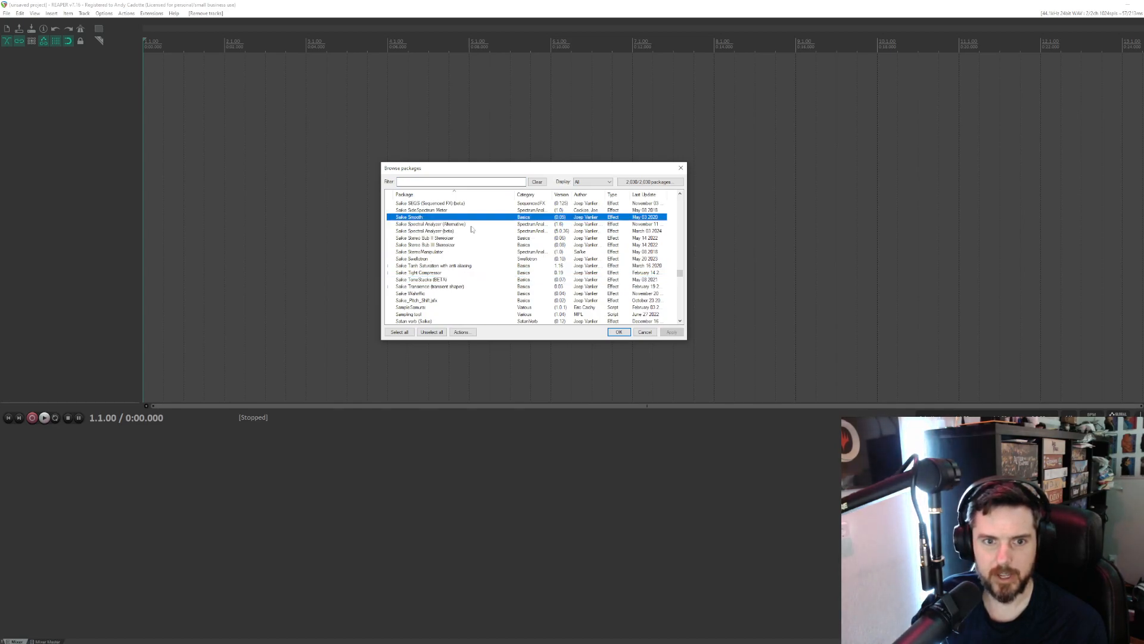
pyautogui.click(422, 231)
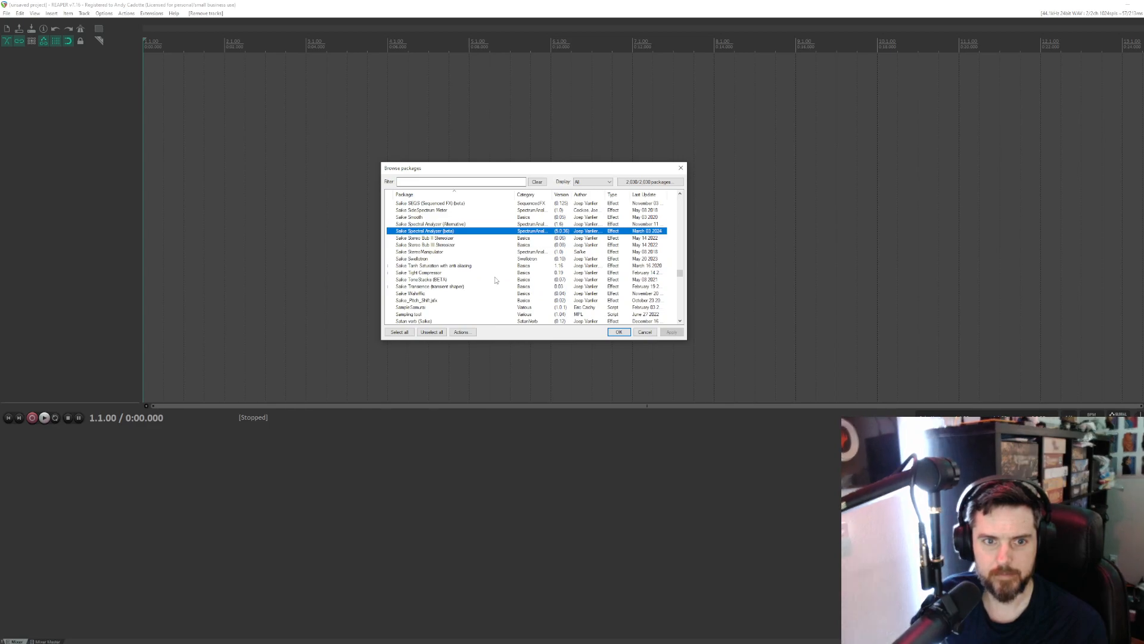
# - Try selecting several neighbouring Saike packages together, leaving only Saike Stereo Bub II Stereoizer selected
pyautogui.click(444, 238)
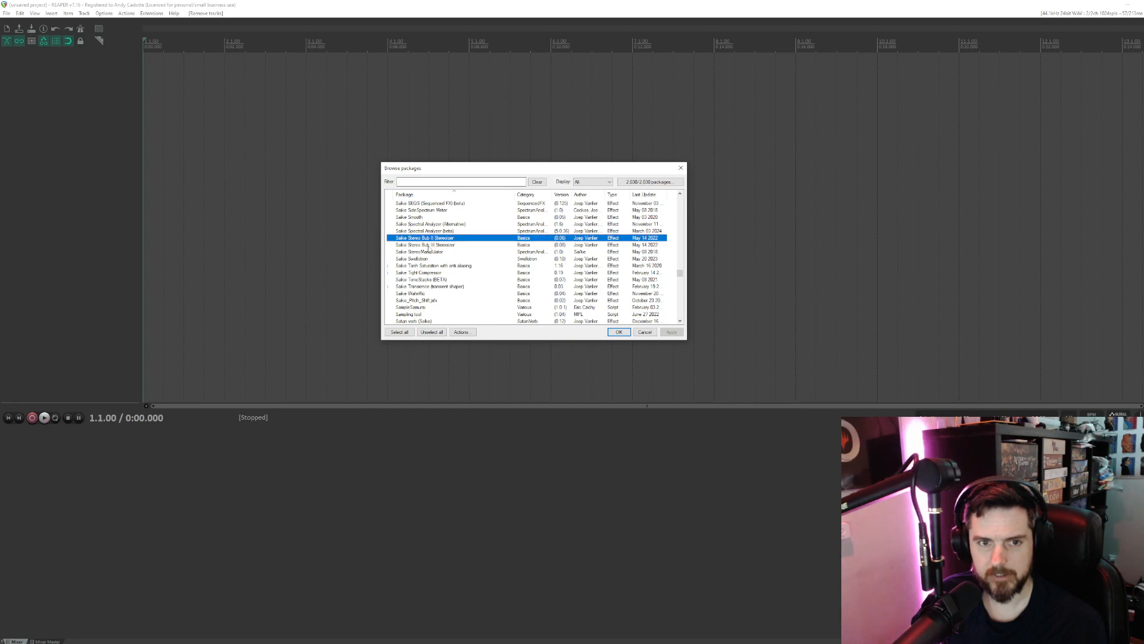
pyautogui.hotkey('shift', 'Down')
pyautogui.hotkey('shift', 'Down')
pyautogui.keyDown('ctrl'); pyautogui.click(431, 232); pyautogui.keyUp('ctrl')
pyautogui.keyDown('ctrl'); pyautogui.click(430, 224); pyautogui.keyUp('ctrl')
pyautogui.keyDown('ctrl'); pyautogui.click(431, 225); pyautogui.keyUp('ctrl')
pyautogui.keyDown('ctrl'); pyautogui.click(427, 252); pyautogui.keyUp('ctrl')
pyautogui.keyDown('ctrl'); pyautogui.click(425, 245); pyautogui.keyUp('ctrl')
pyautogui.keyDown('ctrl'); pyautogui.click(421, 232); pyautogui.keyUp('ctrl')
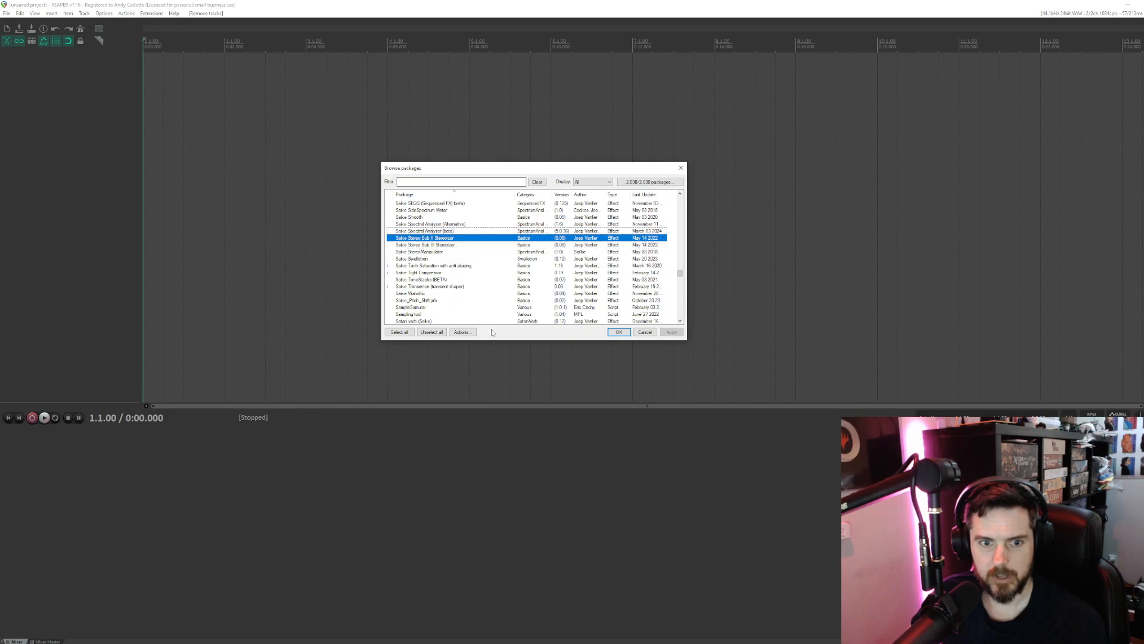
# - Install the selected Saike Stereo Bub II Stereoizer package, apply the change, and close the transaction report and package browser
pyautogui.click(462, 332)
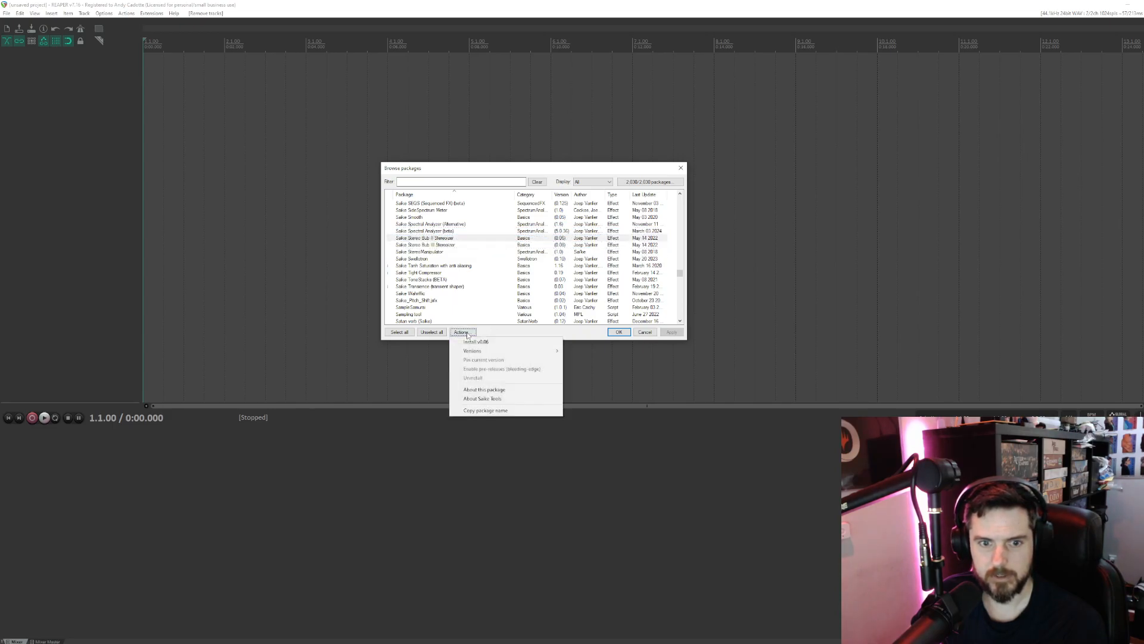
pyautogui.click(477, 343)
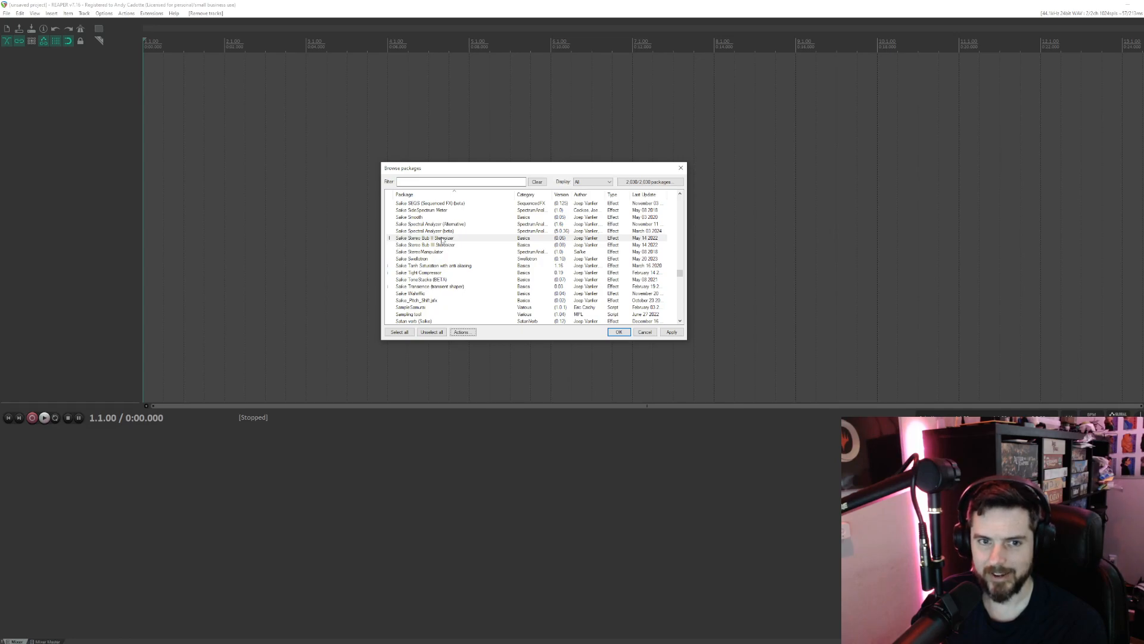
pyautogui.click(674, 333)
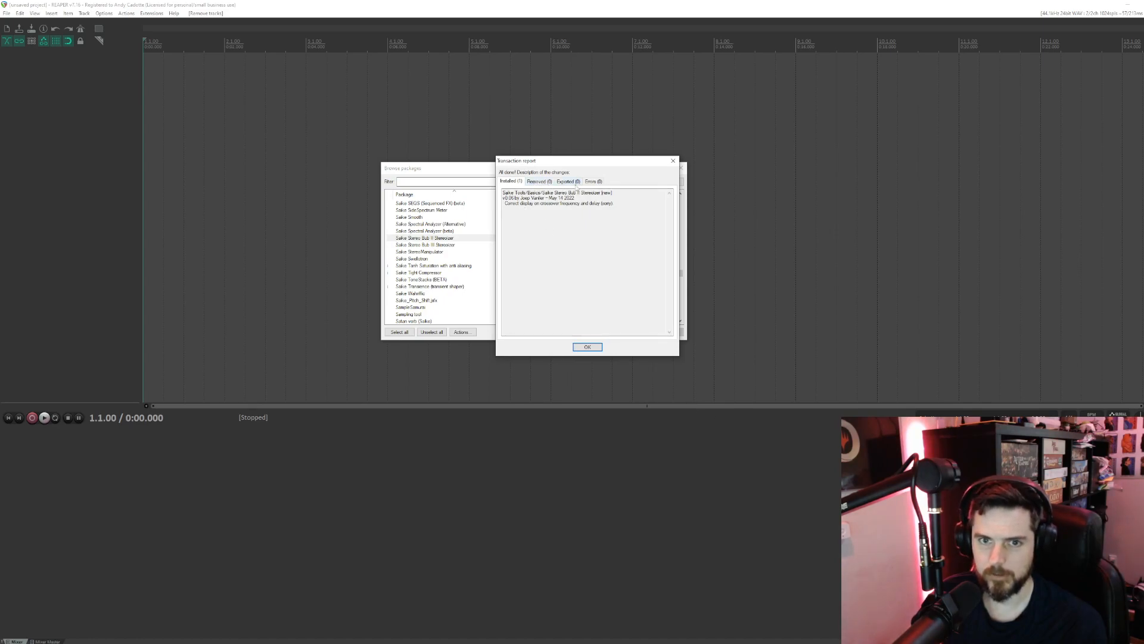
pyautogui.click(590, 348)
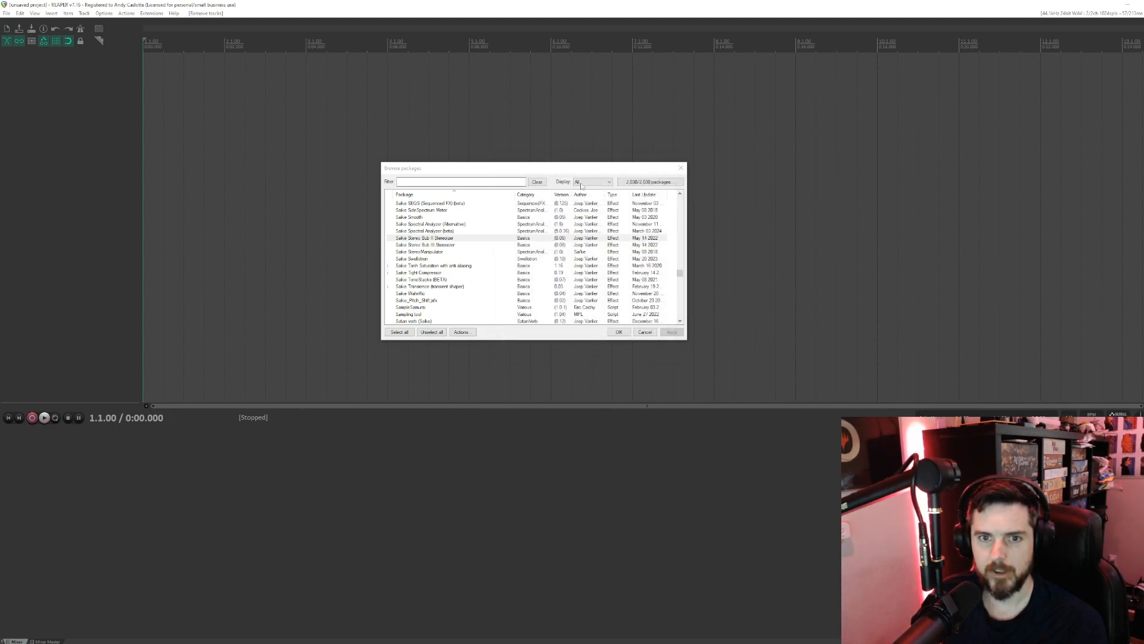
pyautogui.click(646, 332)
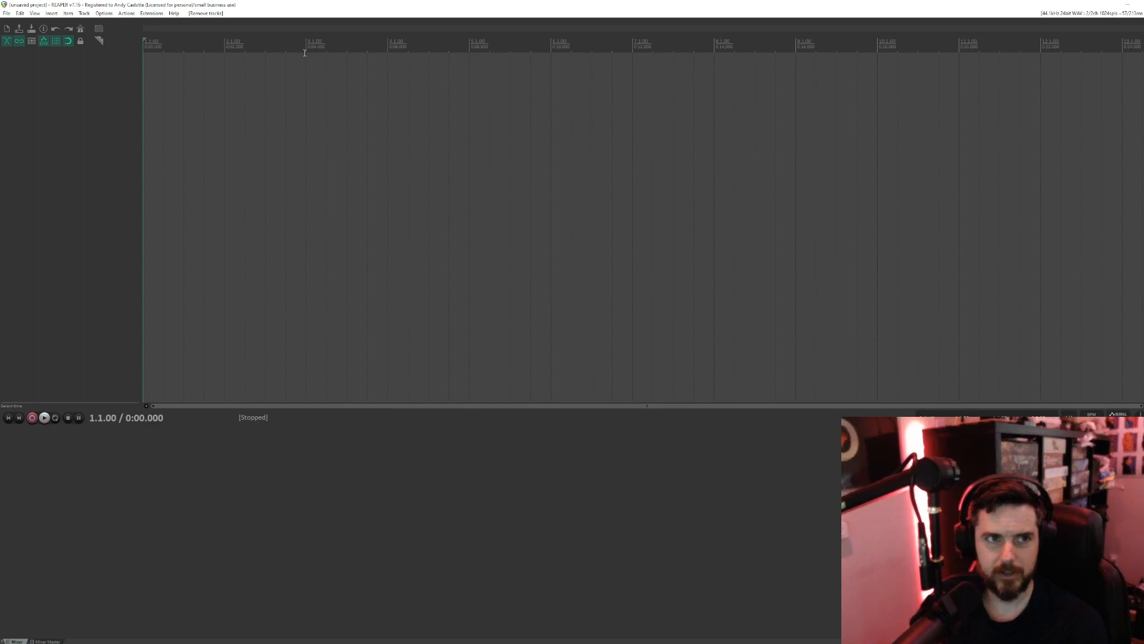
# - Insert a new track in the empty project and open its window for adding effects
pyautogui.rightClick(68, 93)
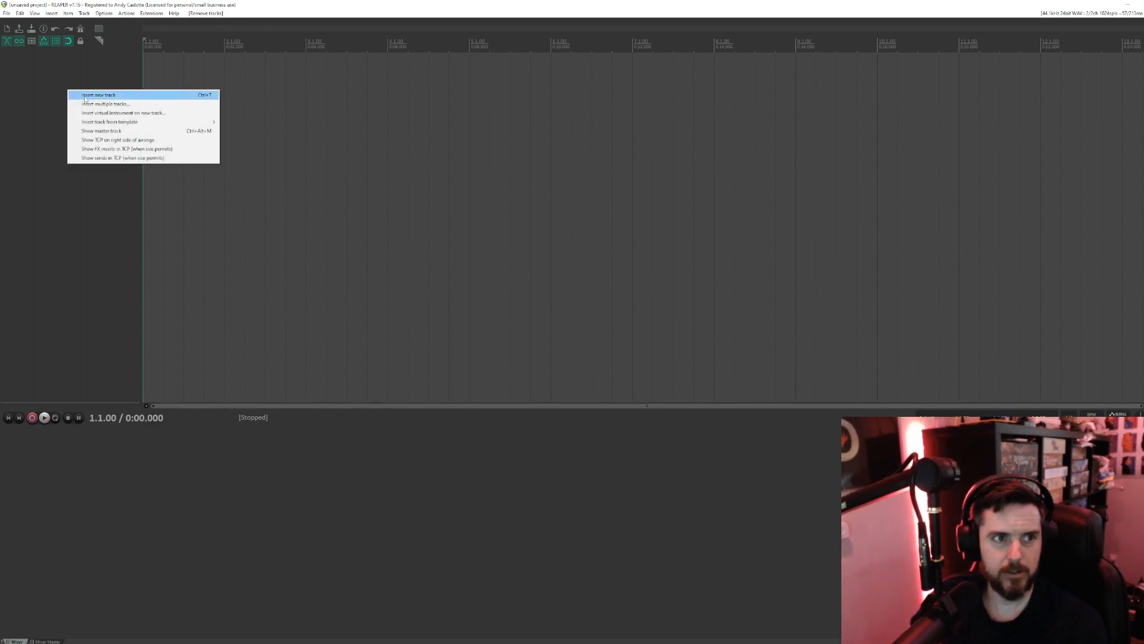
pyautogui.click(96, 95)
pyautogui.click(102, 60)
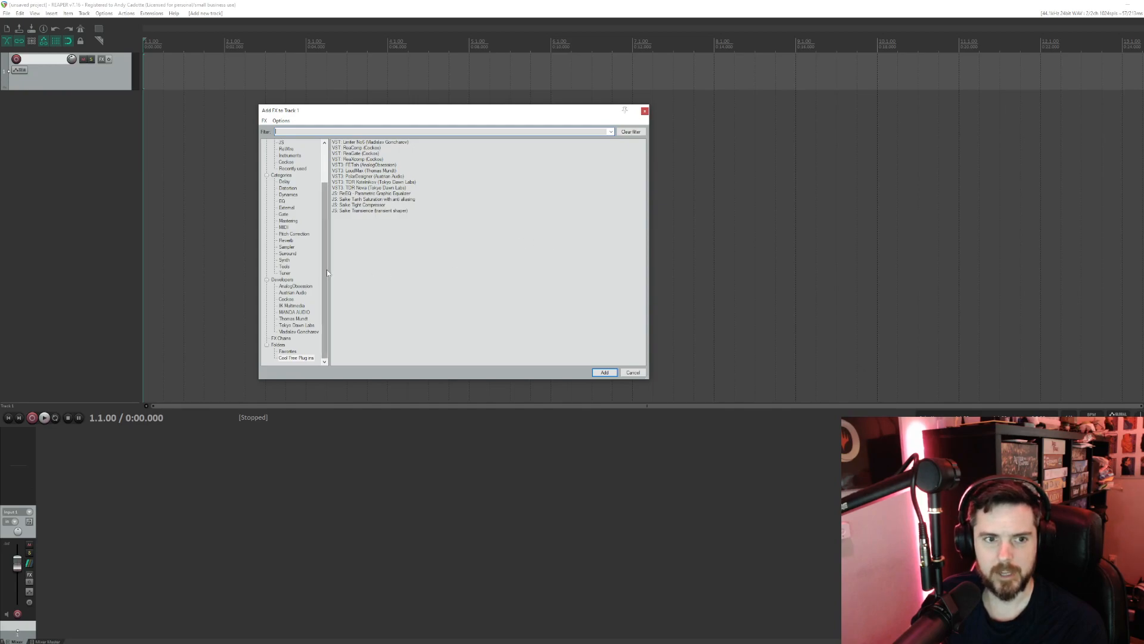
# - Show the JS plugin category and look through its full list for the Saike effects
pyautogui.scroll(3, 327, 270)
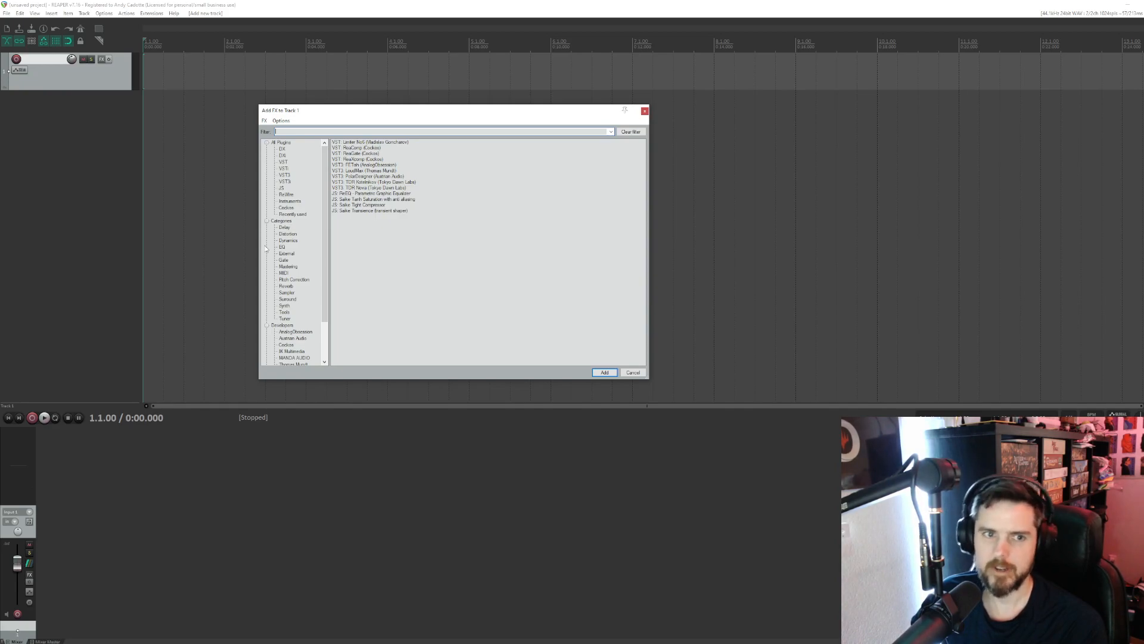
pyautogui.click(281, 187)
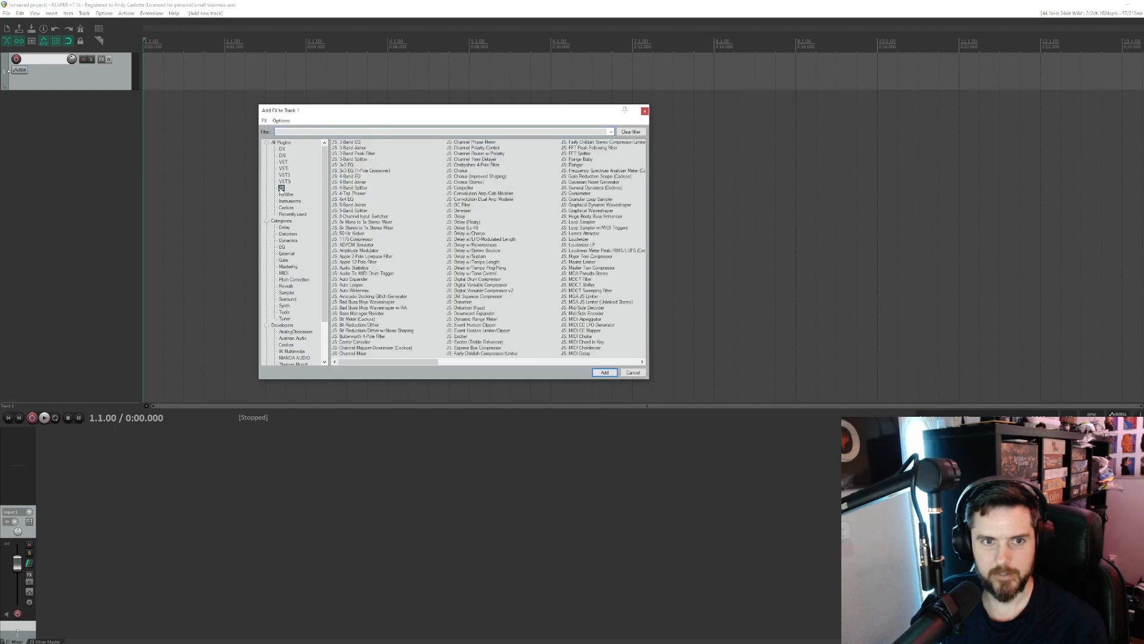
pyautogui.hscroll(5, 475, 160)
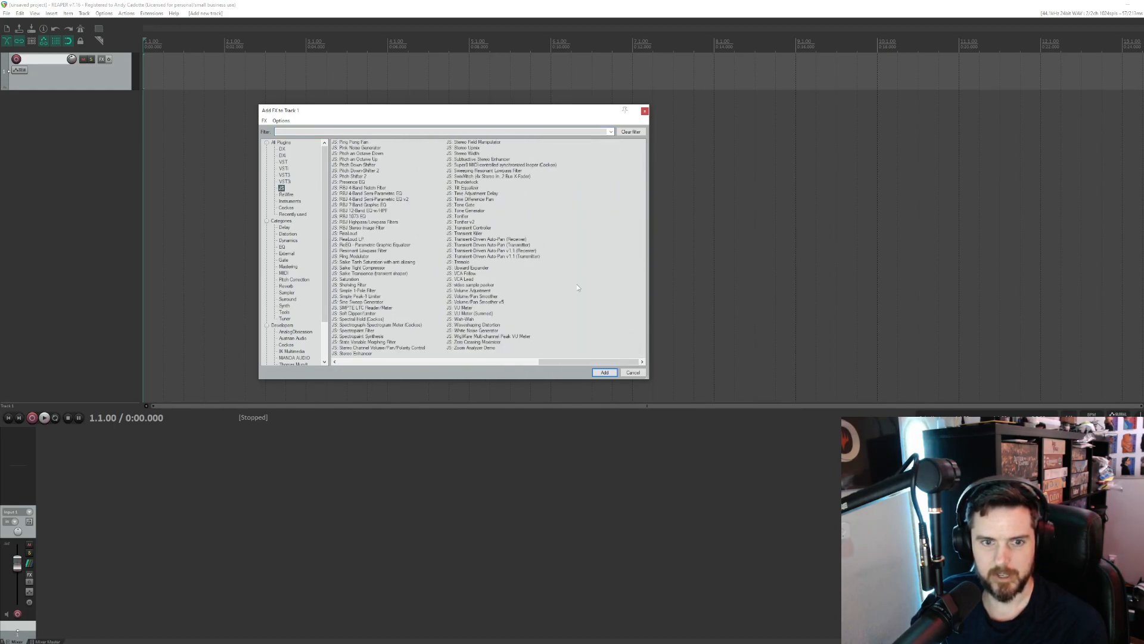
pyautogui.hscroll(-2, 578, 286)
pyautogui.hscroll(-5, 578, 286)
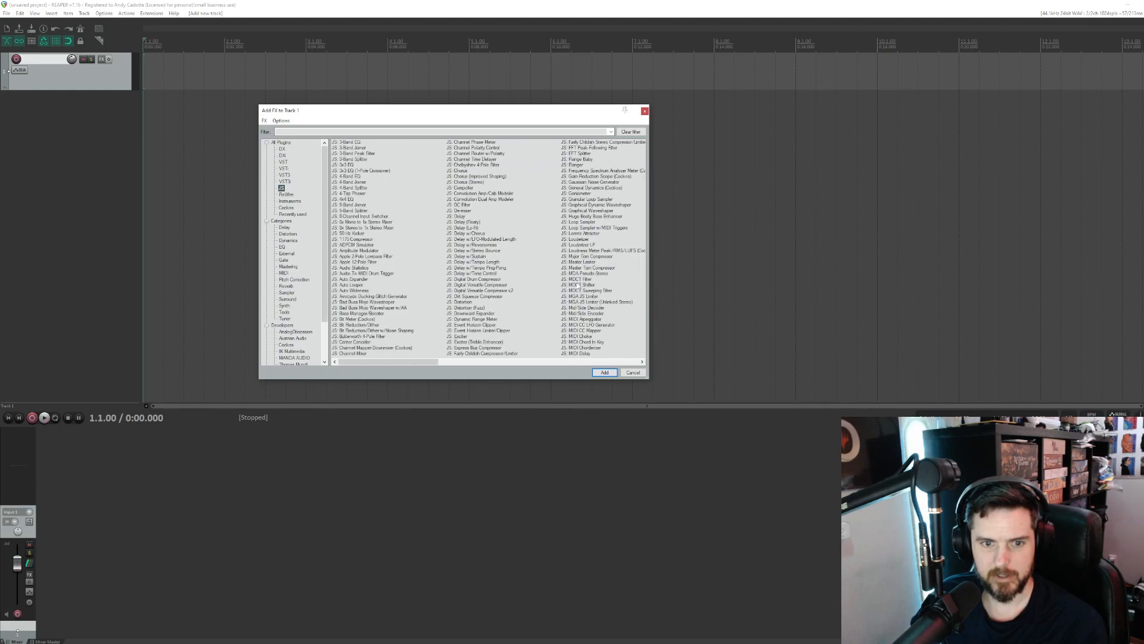
pyautogui.hscroll(2, 579, 286)
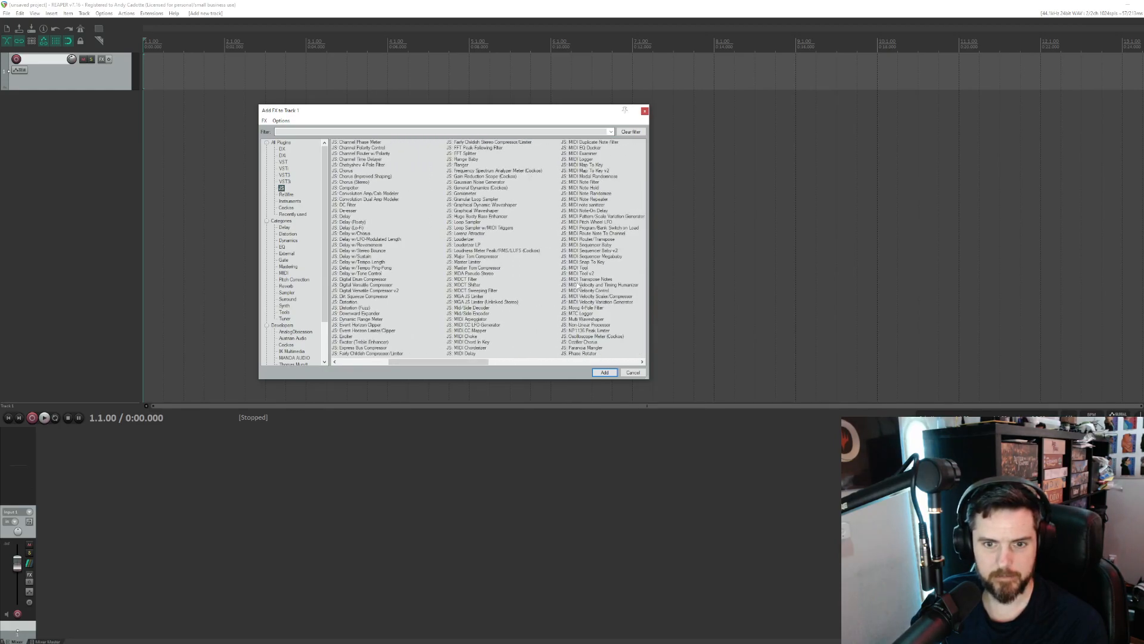
pyautogui.hscroll(2, 579, 286)
pyautogui.hscroll(2, 579, 287)
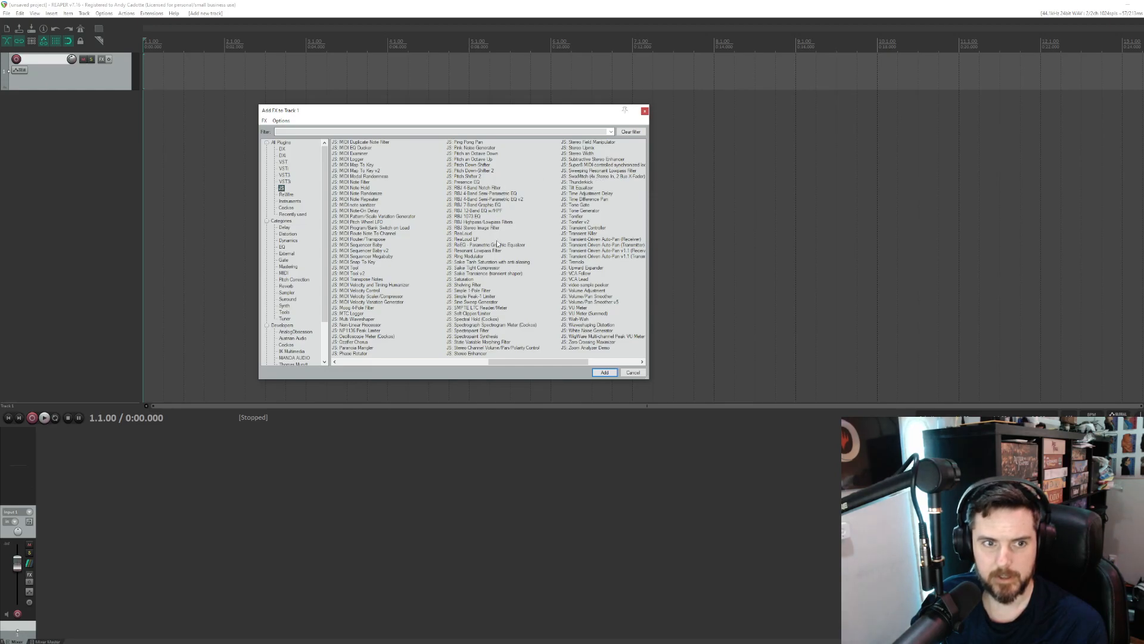
# - Filter all plugins by "saik" and add Saike Tight Compressor to the track
pyautogui.click(282, 142)
pyautogui.click(290, 131)
pyautogui.write('saik')
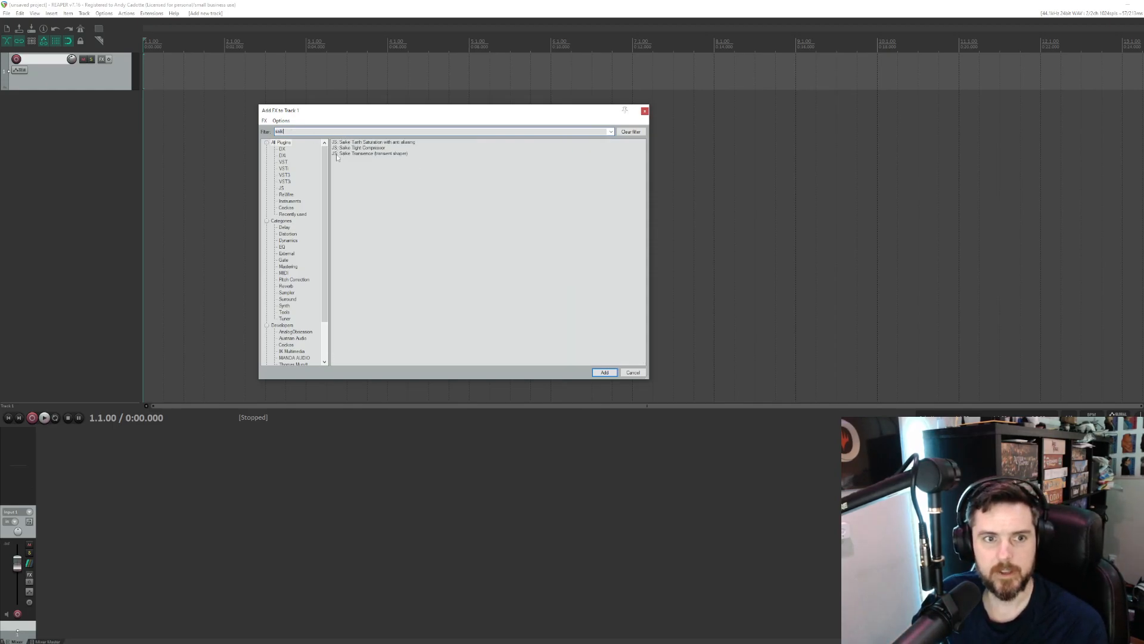
pyautogui.scroll(-3, 301, 201)
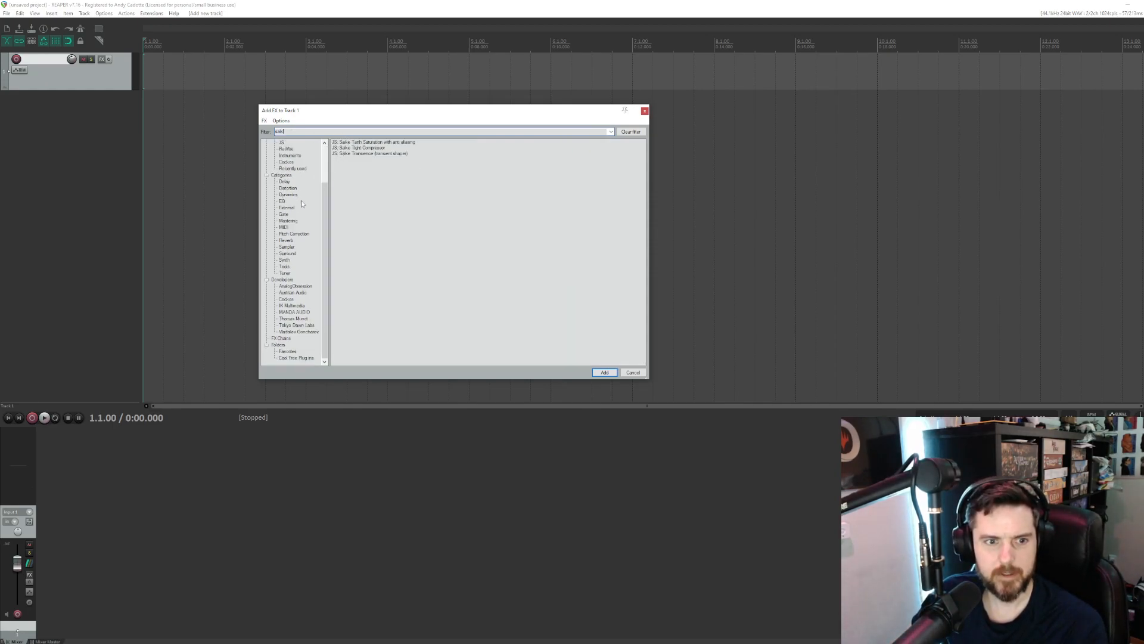
pyautogui.scroll(3, 294, 286)
pyautogui.scroll(-3, 294, 286)
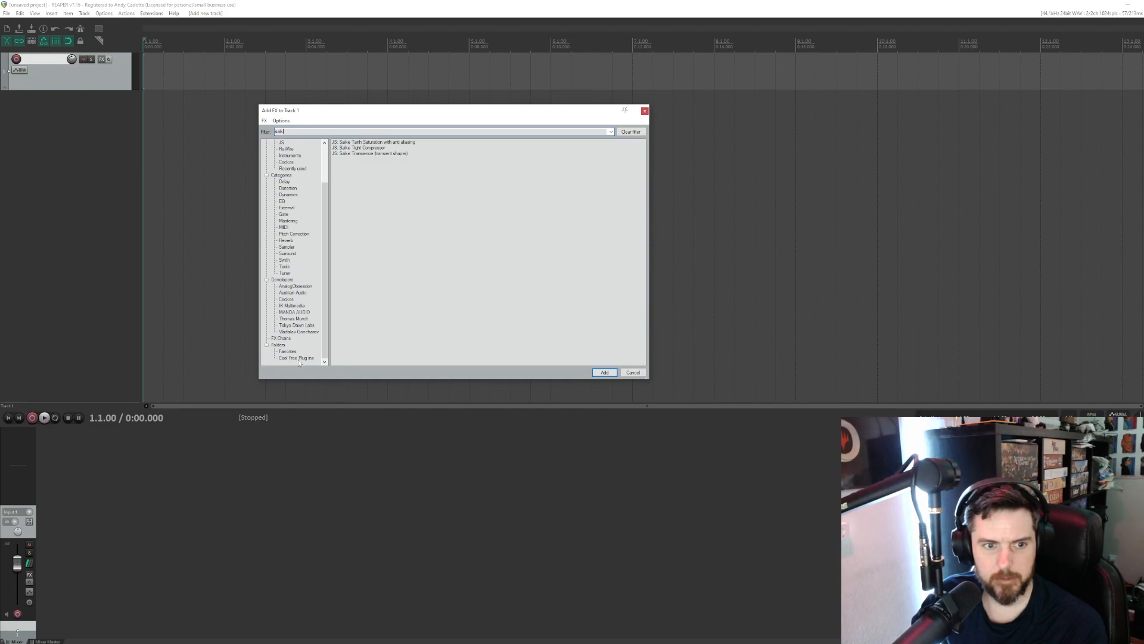
pyautogui.doubleClick(366, 148)
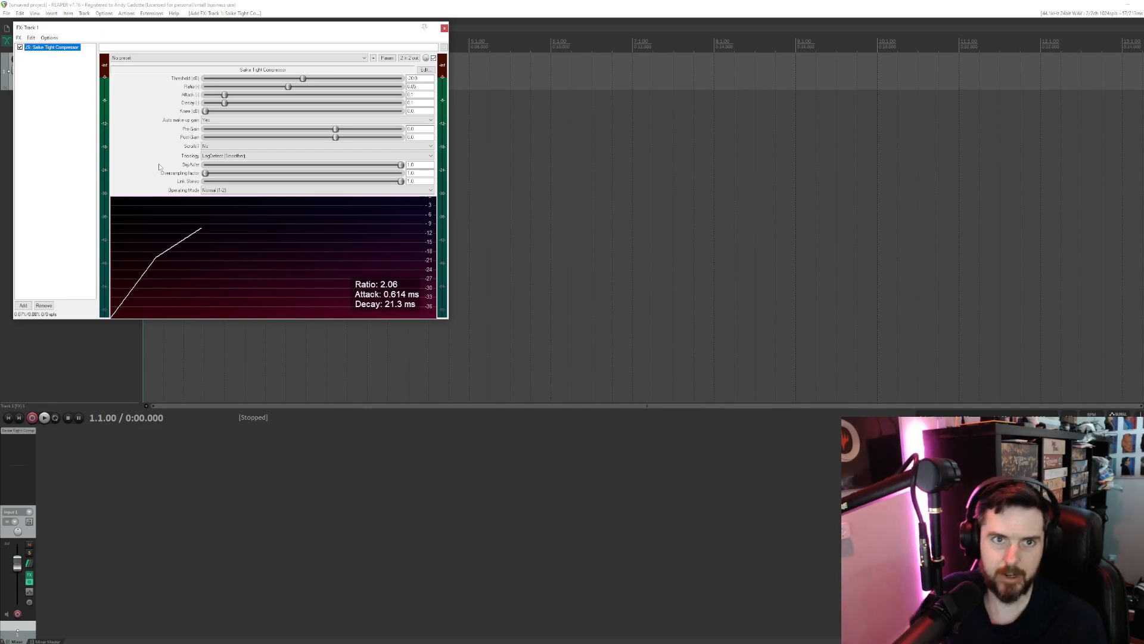
# - Check the compressor's available presets and its preset options, and close the track's FX window
pyautogui.click(143, 58)
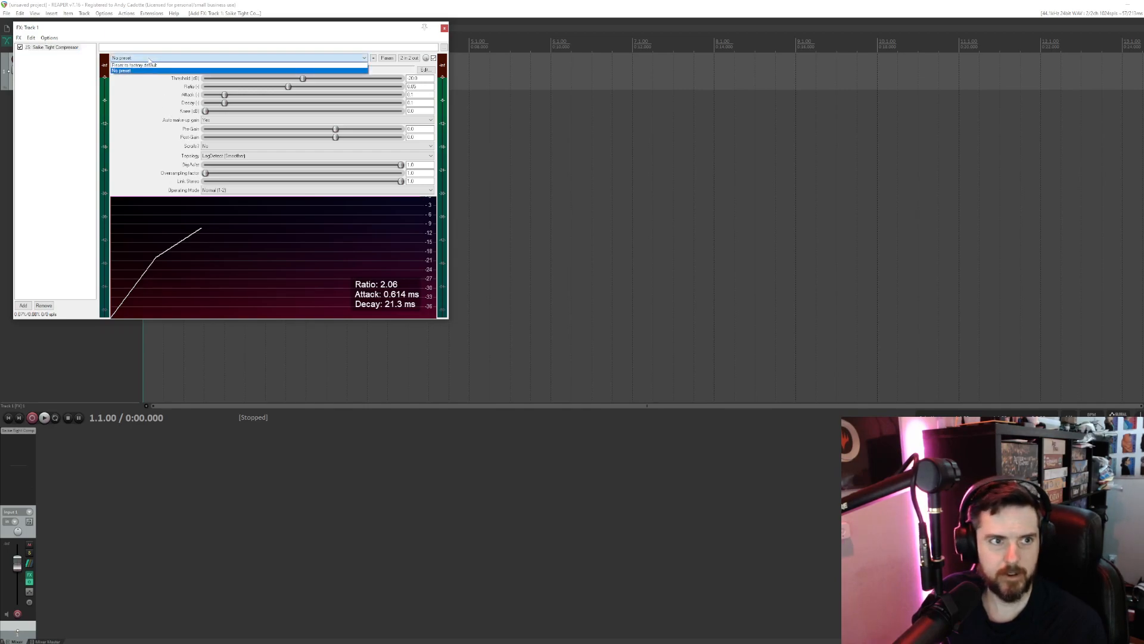
pyautogui.click(134, 88)
pyautogui.click(373, 57)
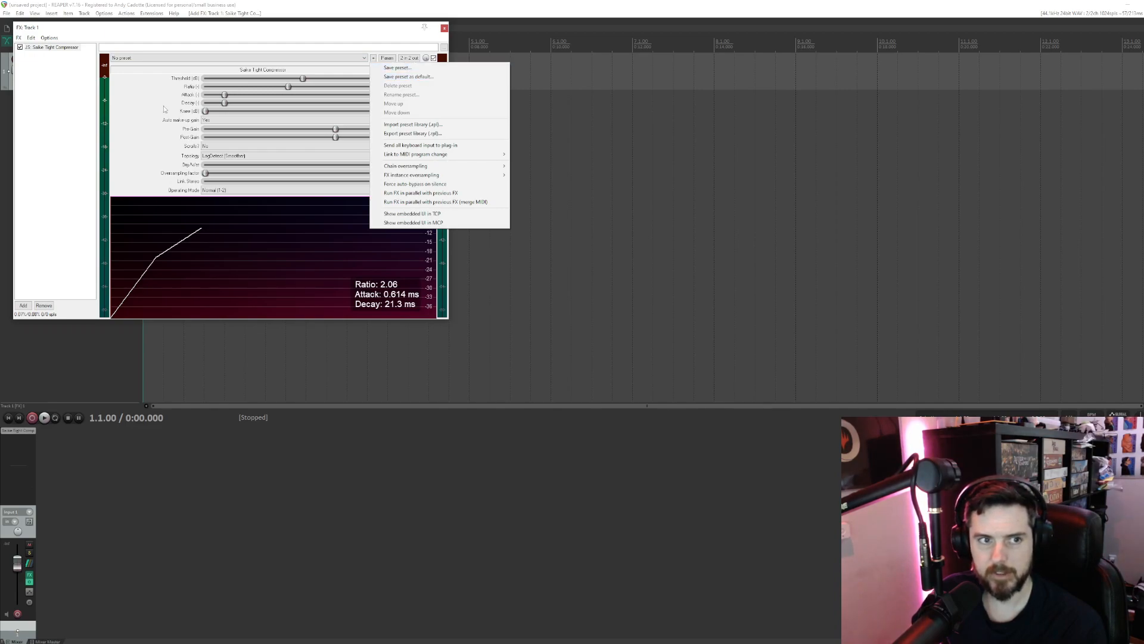
pyautogui.click(146, 121)
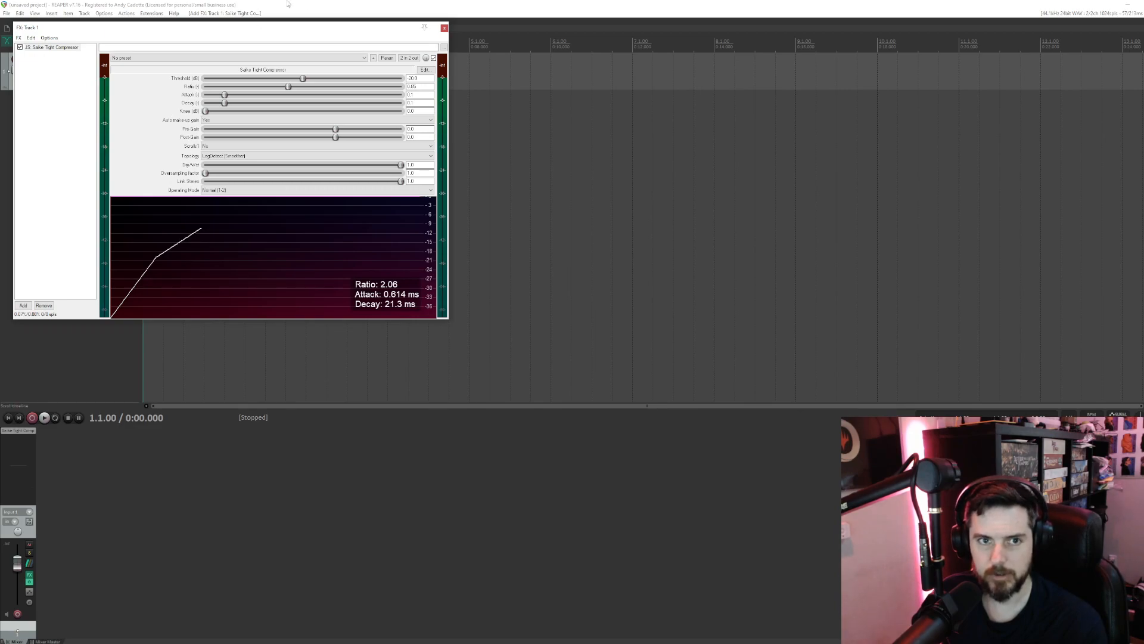
pyautogui.click(444, 28)
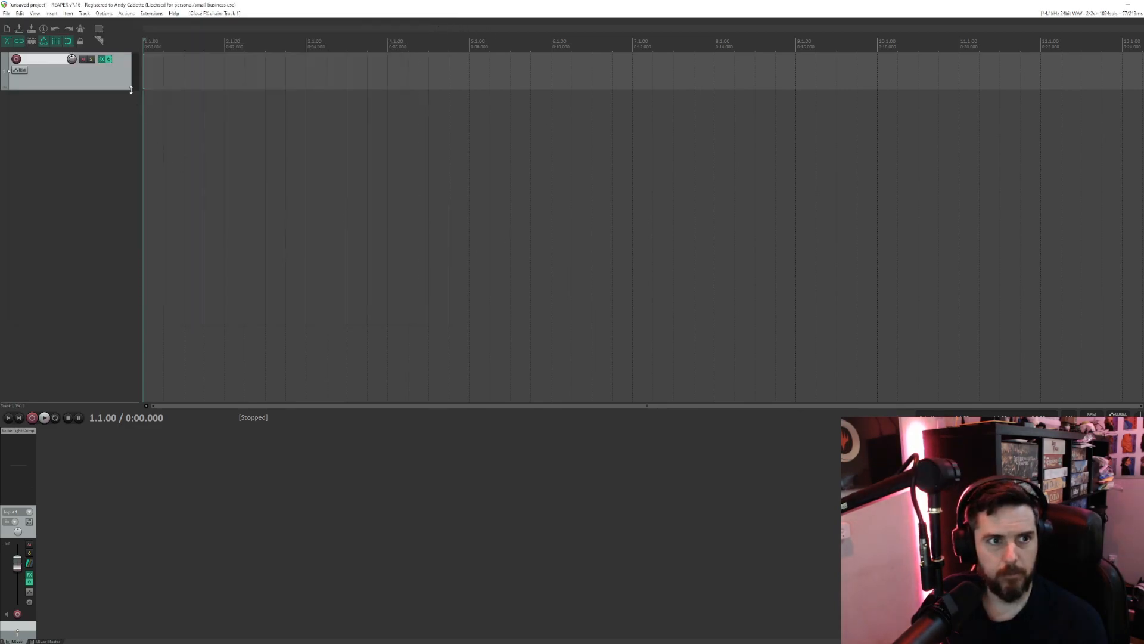
# - Filter the plugins by "ReEQ" and add ReEQ - Parametric Graphic Equalizer after the compressor on track 1
pyautogui.click(102, 59)
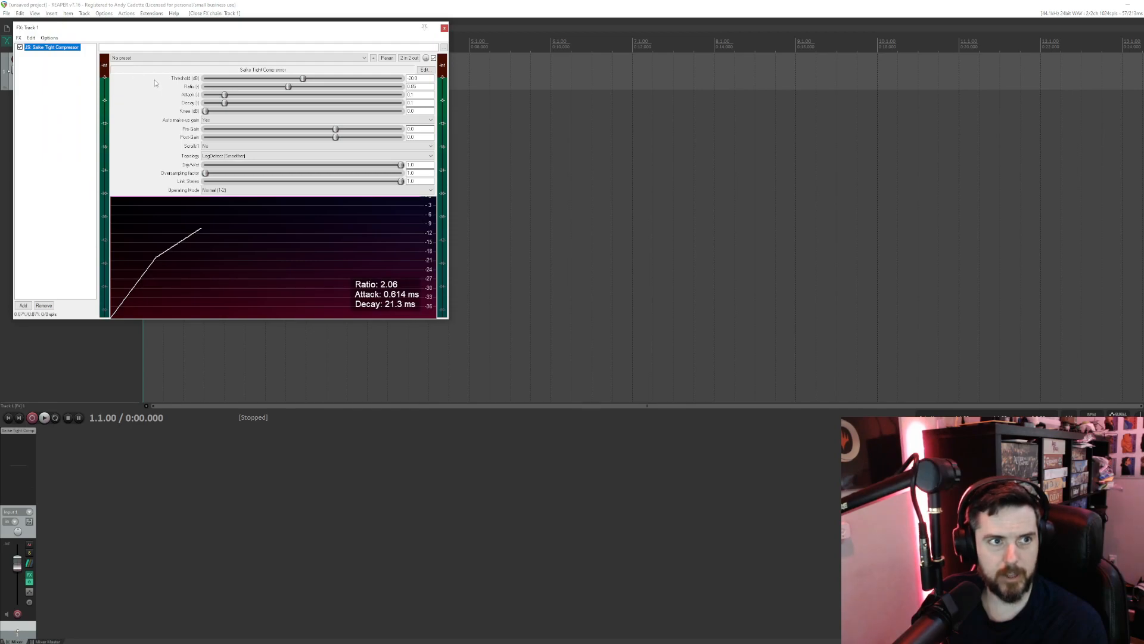
pyautogui.click(23, 305)
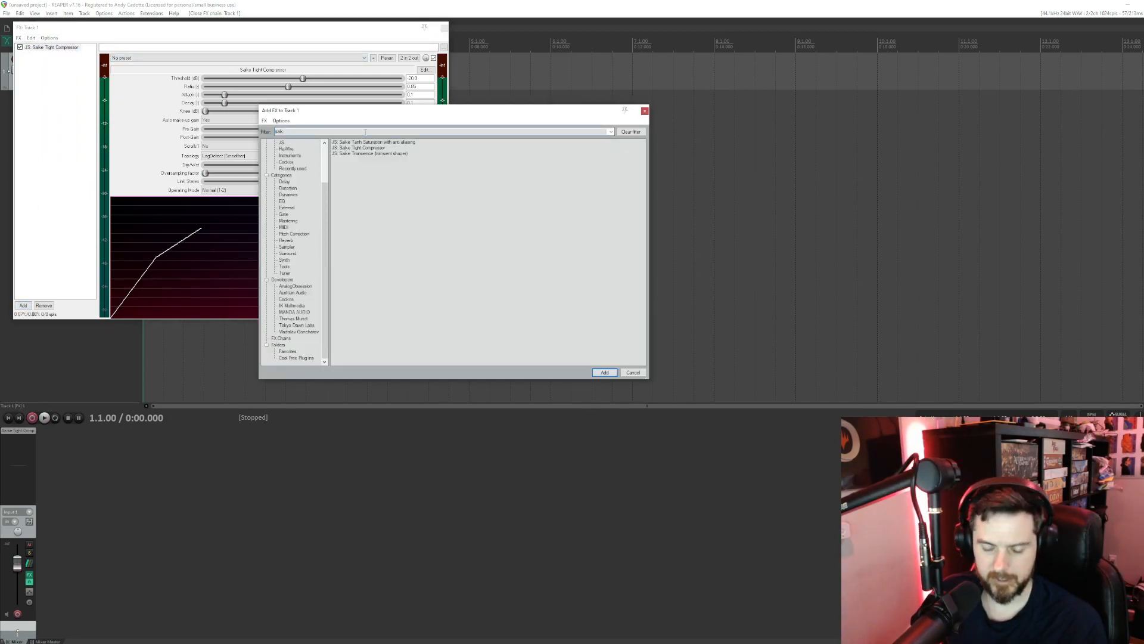
pyautogui.press('BackSpace')
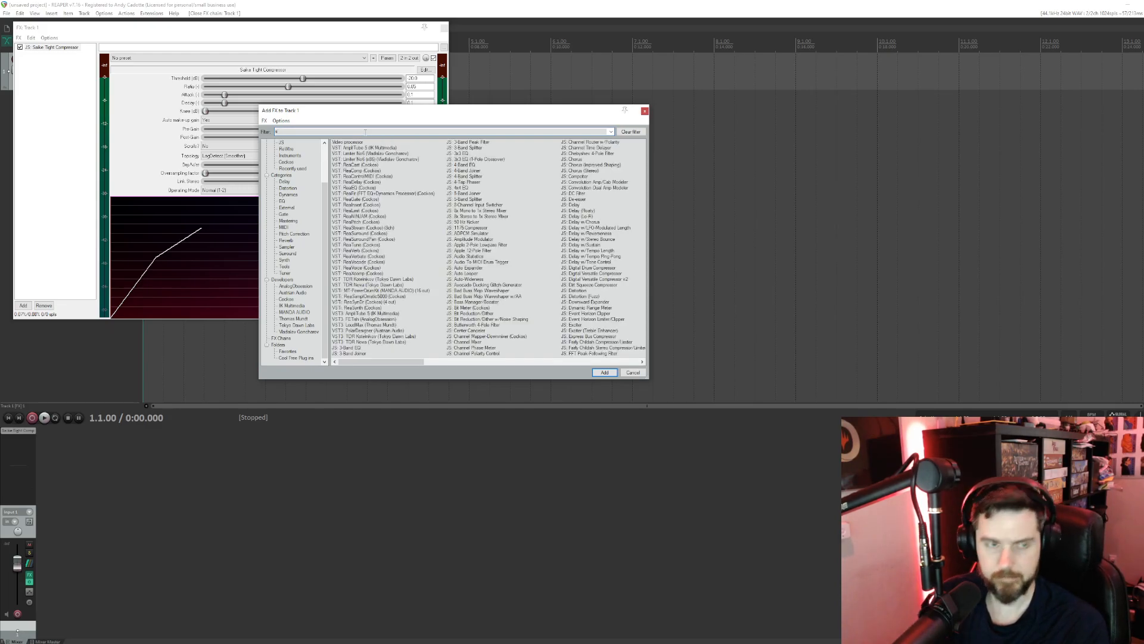
pyautogui.press('BackSpace')
pyautogui.write('Re')
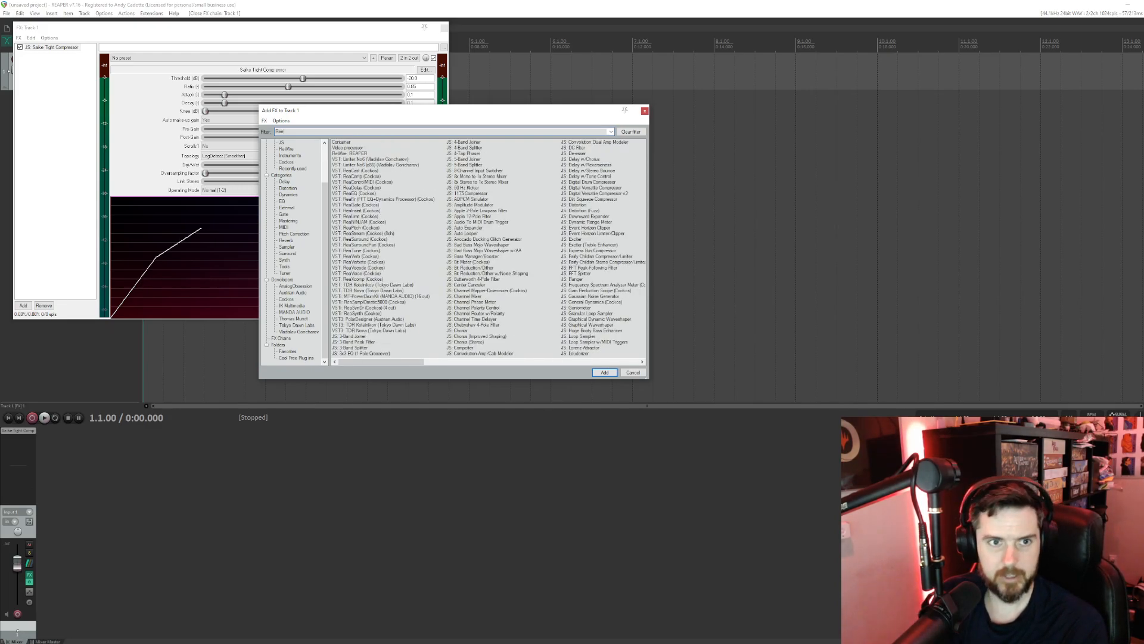
pyautogui.write('EQ')
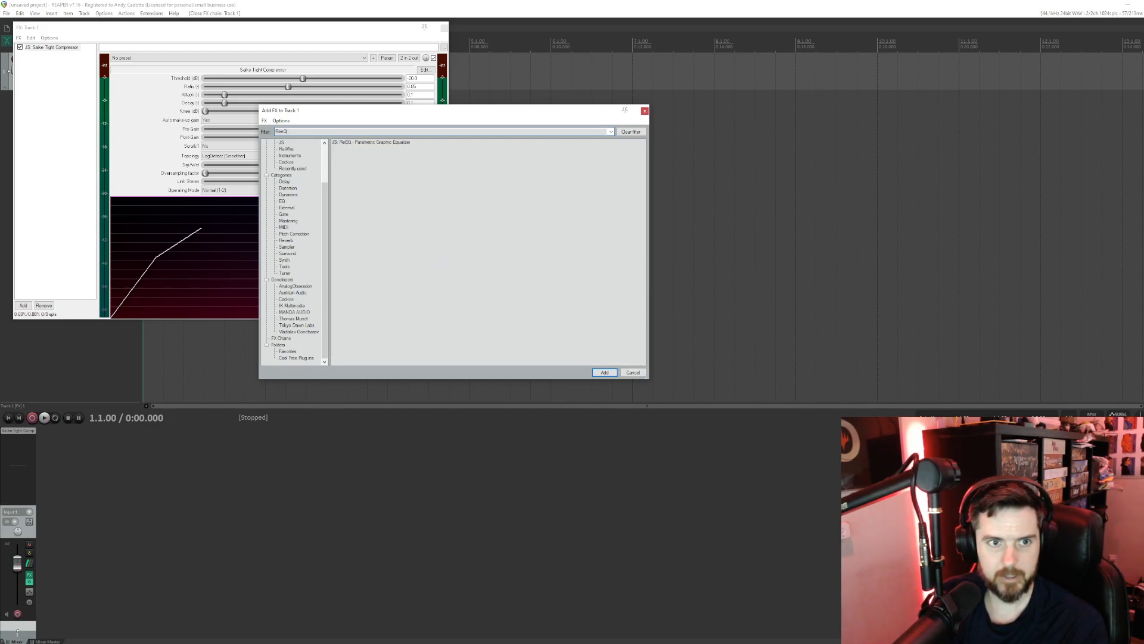
pyautogui.doubleClick(385, 143)
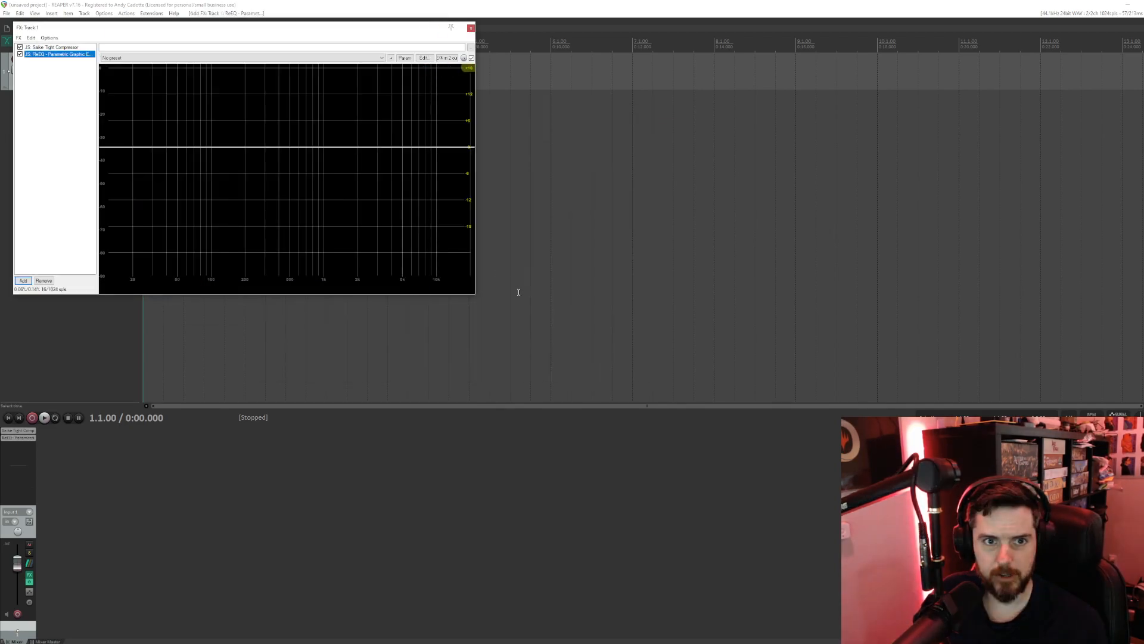
pyautogui.moveTo(250, 33); pyautogui.dragTo(377, 68)
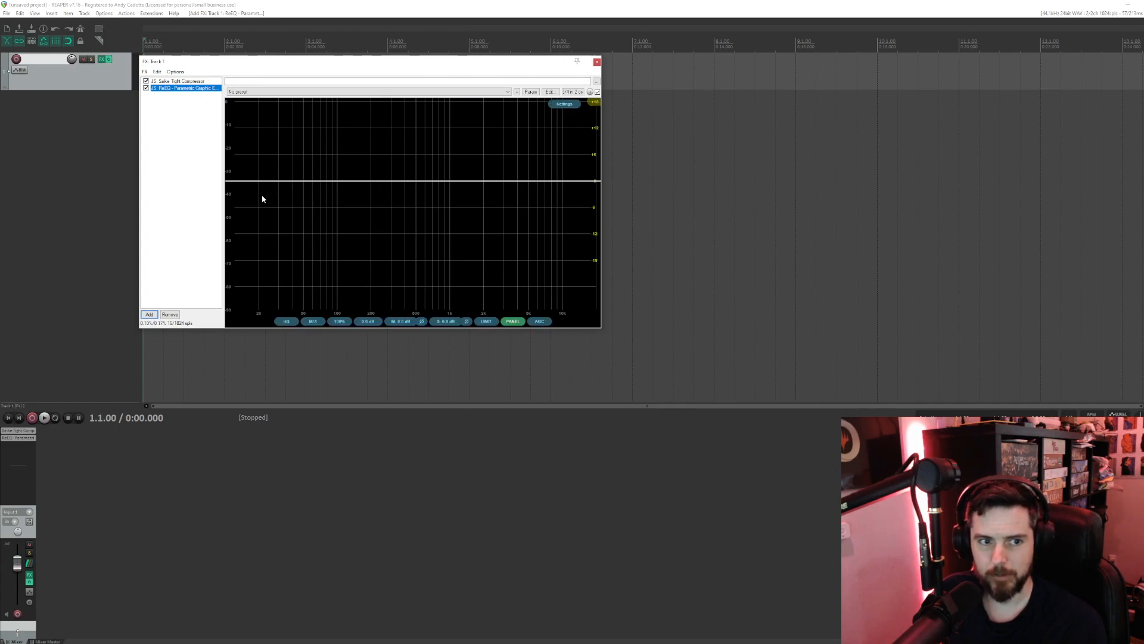
# - Add a low-frequency band in ReEQ, change its shape to Low Cut and move it to about 67 Hz
pyautogui.doubleClick(278, 180)
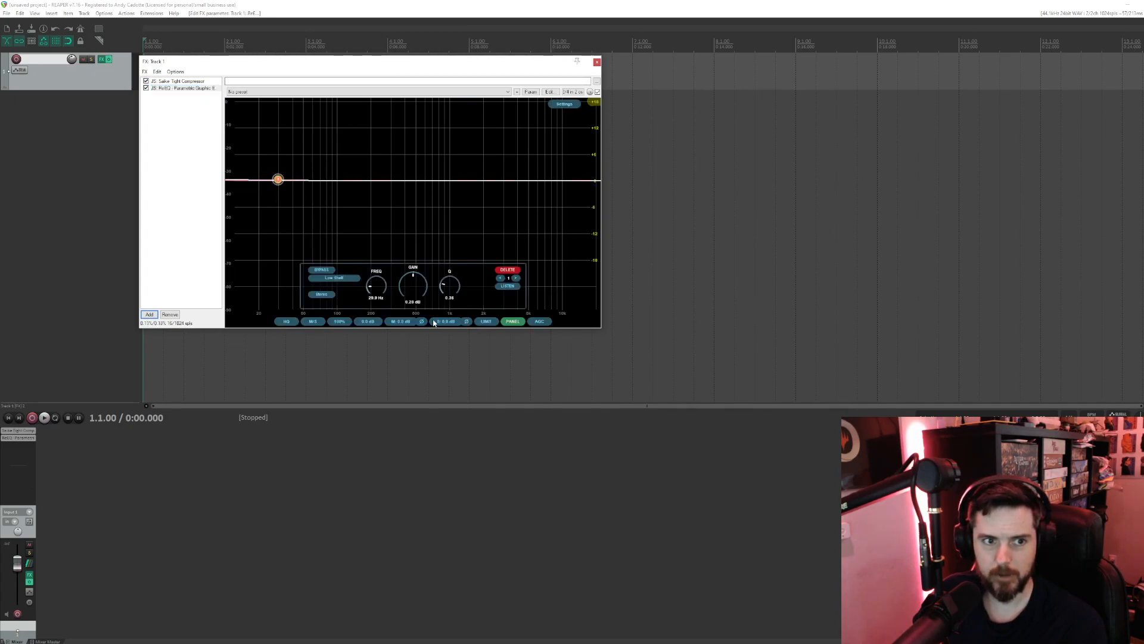
pyautogui.moveTo(278, 180); pyautogui.dragTo(278, 209)
pyautogui.rightClick(277, 208)
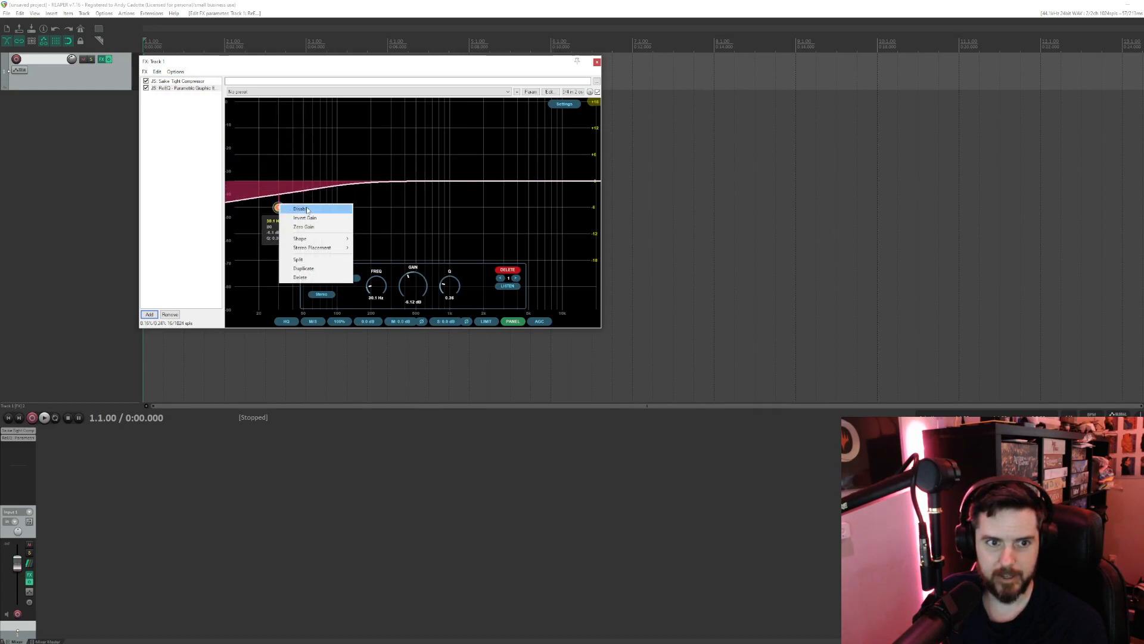
pyautogui.moveTo(338, 239)
pyautogui.click(375, 247)
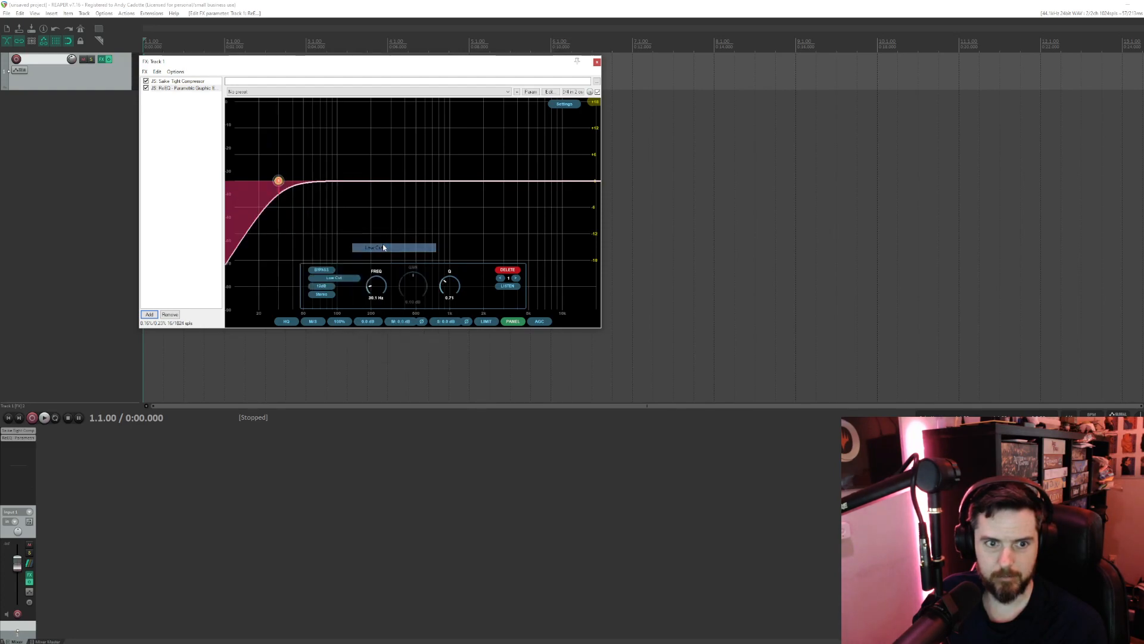
pyautogui.moveTo(280, 186); pyautogui.dragTo(317, 181)
# - Change the band's shape to High Shelf and raise it to about 10 dB near 920 Hz
pyautogui.rightClick(317, 180)
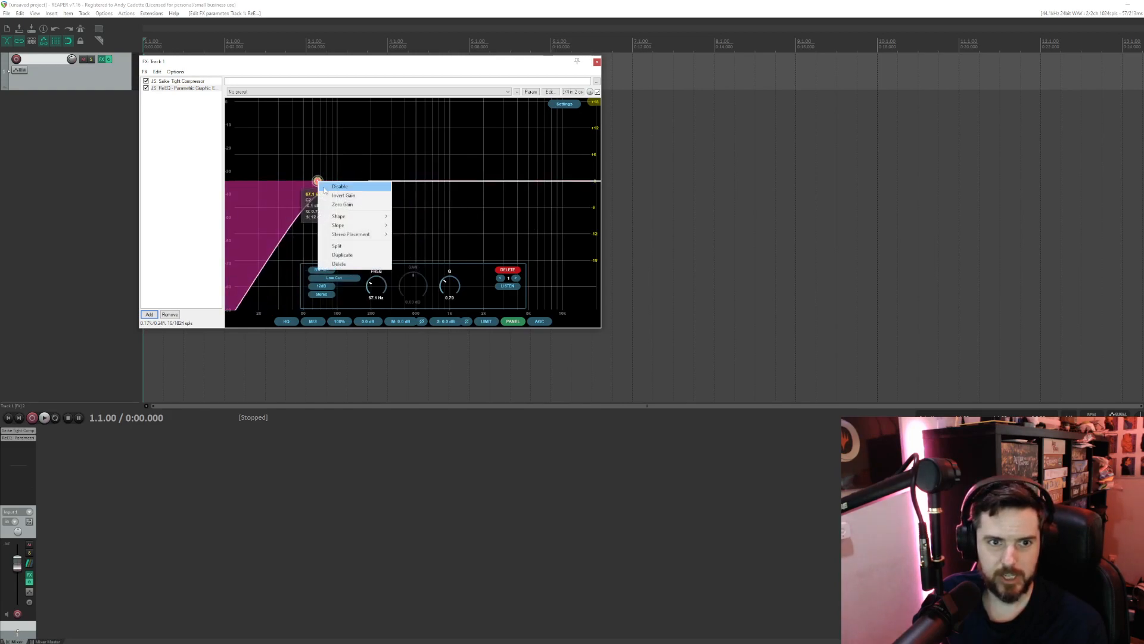
pyautogui.moveTo(349, 219)
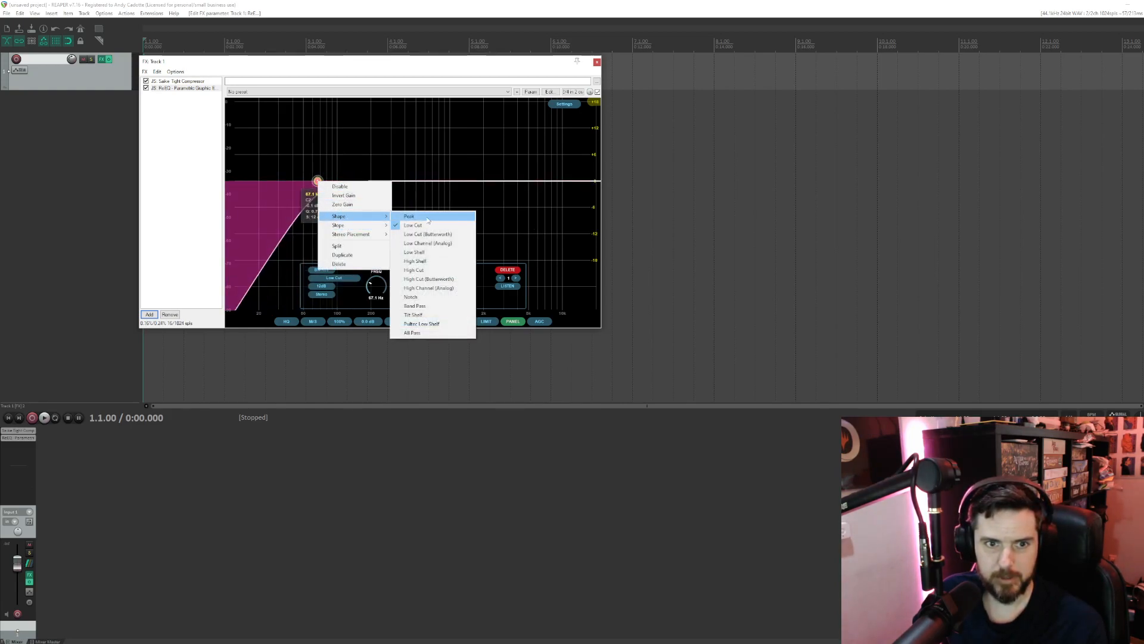
pyautogui.click(431, 263)
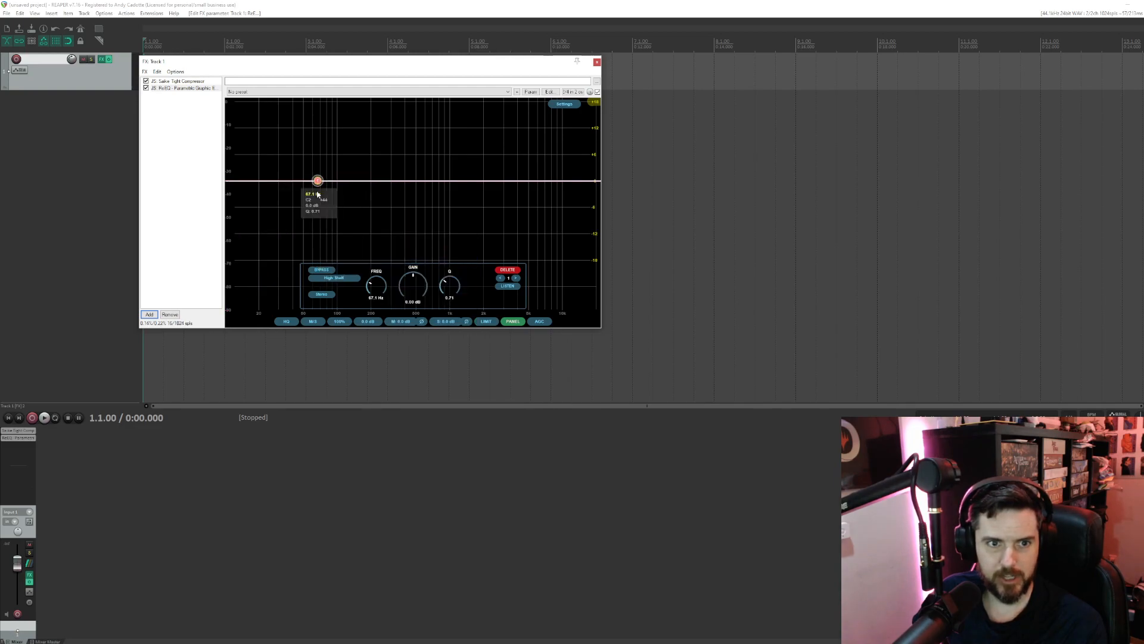
pyautogui.moveTo(317, 180); pyautogui.dragTo(448, 140)
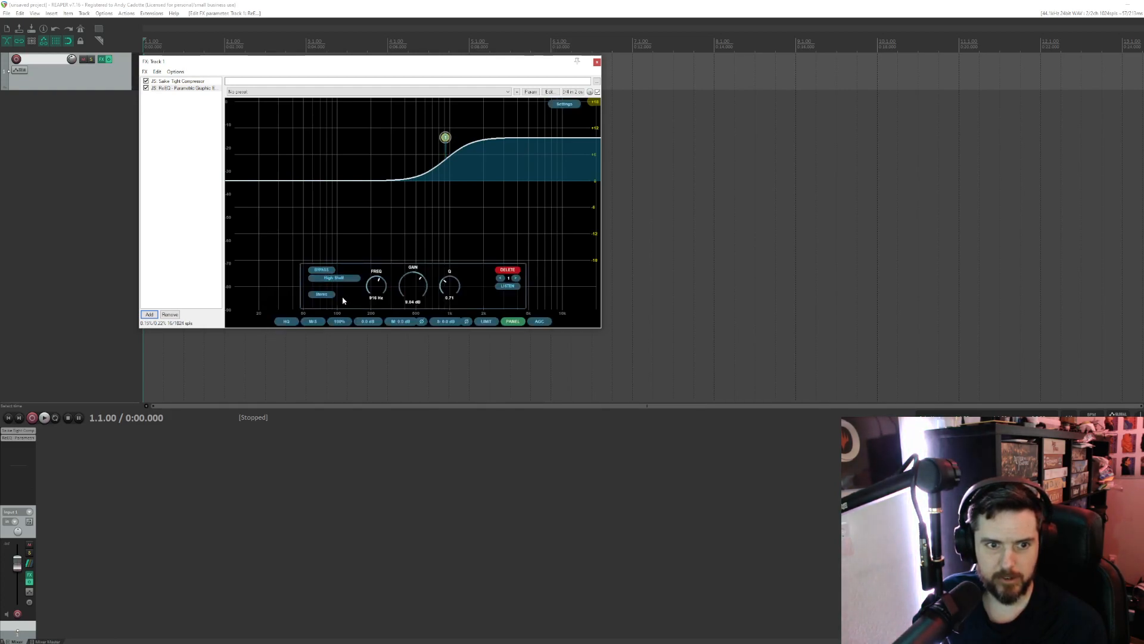
# - Check the high-shelf band's shape and stereo placement options, and delete the band
pyautogui.rightClick(446, 138)
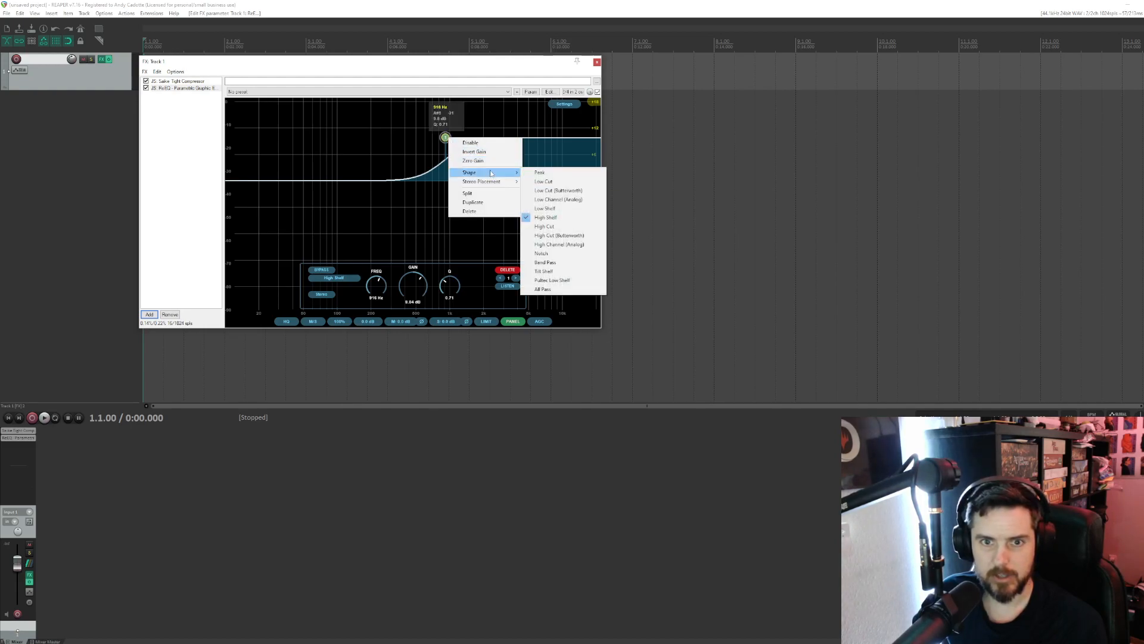
pyautogui.moveTo(492, 185)
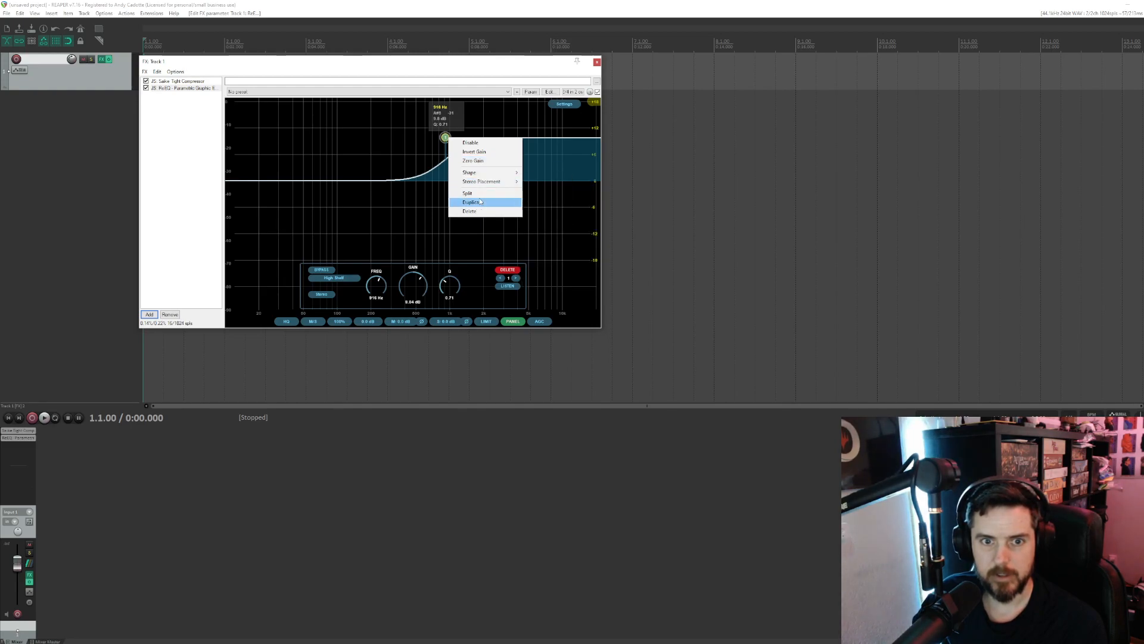
pyautogui.click(464, 213)
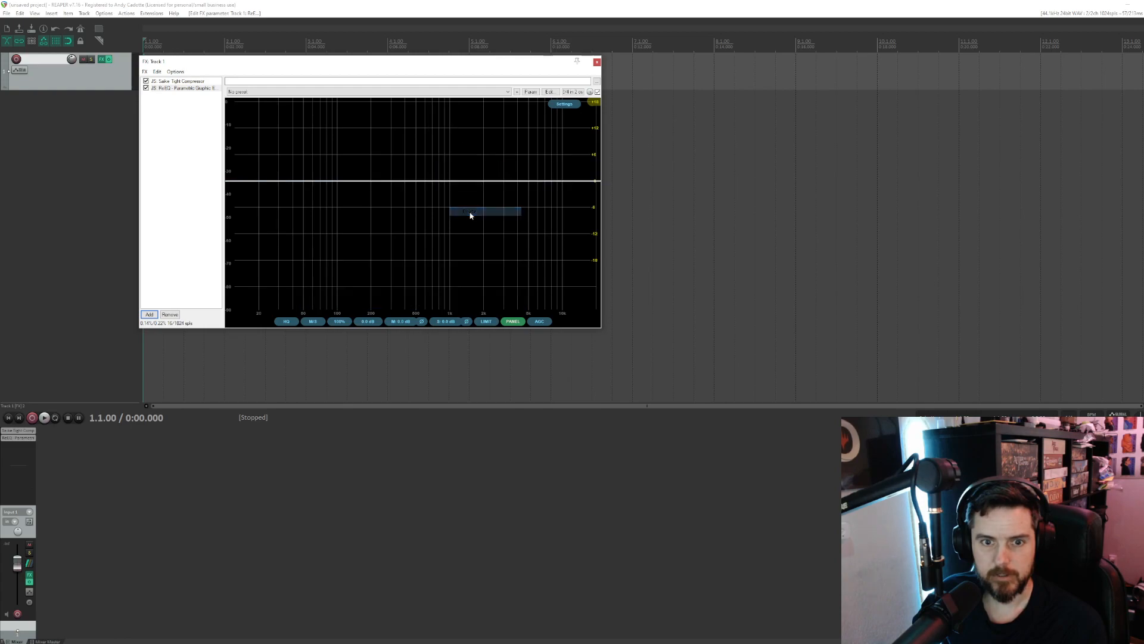
# - Add a Peak band at about 31 Hz and look through its quality, shape, bypass and stereo controls
pyautogui.doubleClick(280, 184)
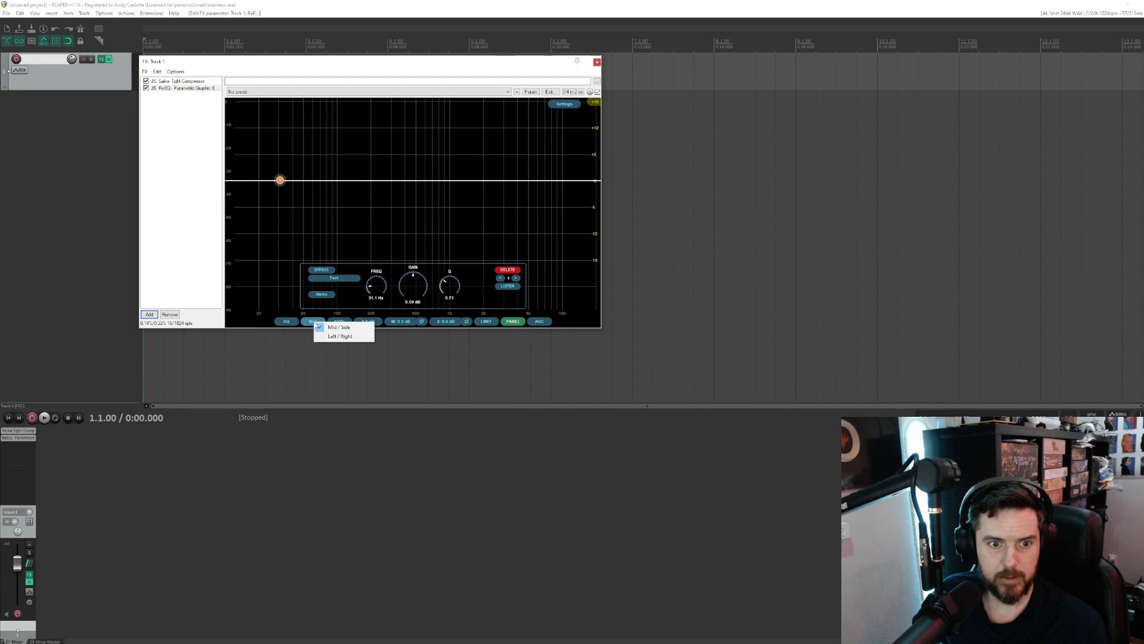
pyautogui.click(287, 323)
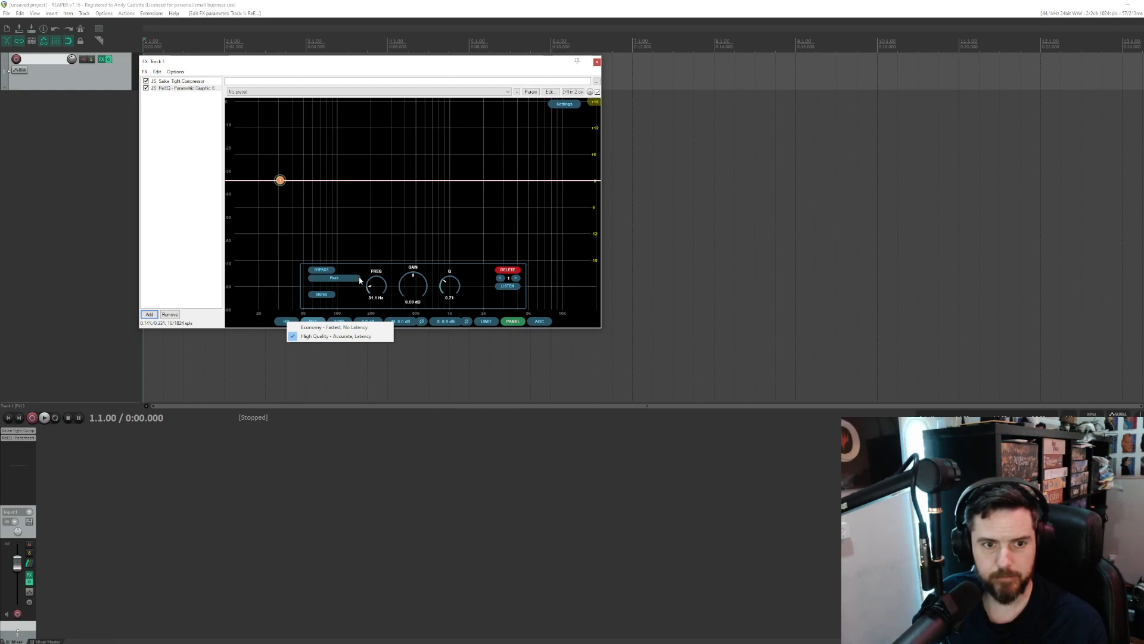
pyautogui.click(335, 279)
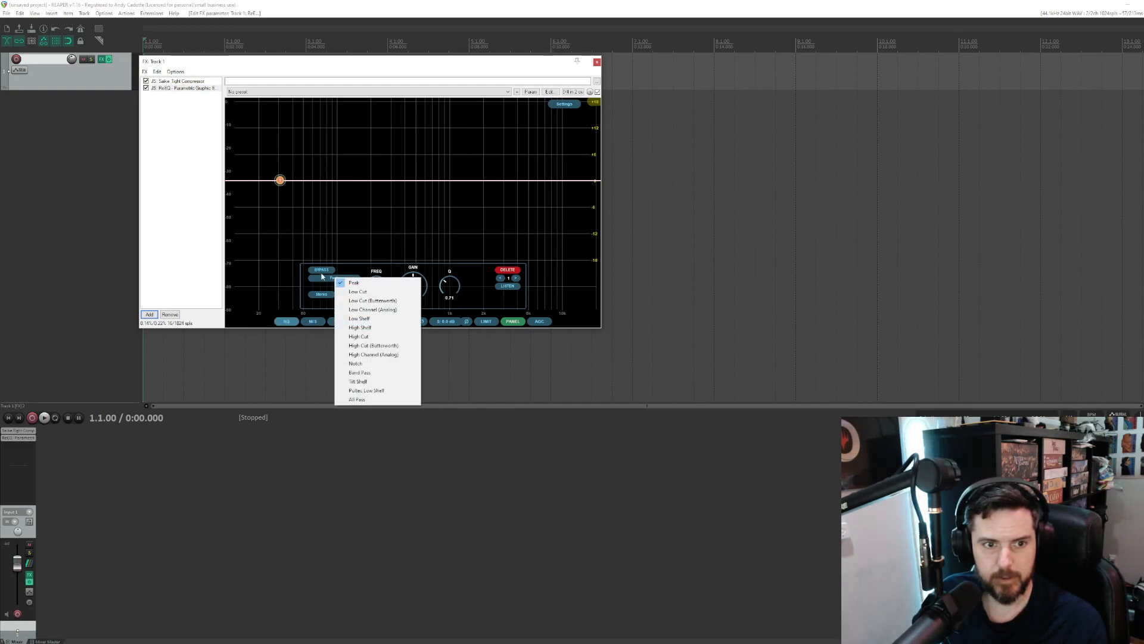
pyautogui.click(320, 271)
pyautogui.click(320, 271)
pyautogui.click(321, 294)
pyautogui.click(310, 299)
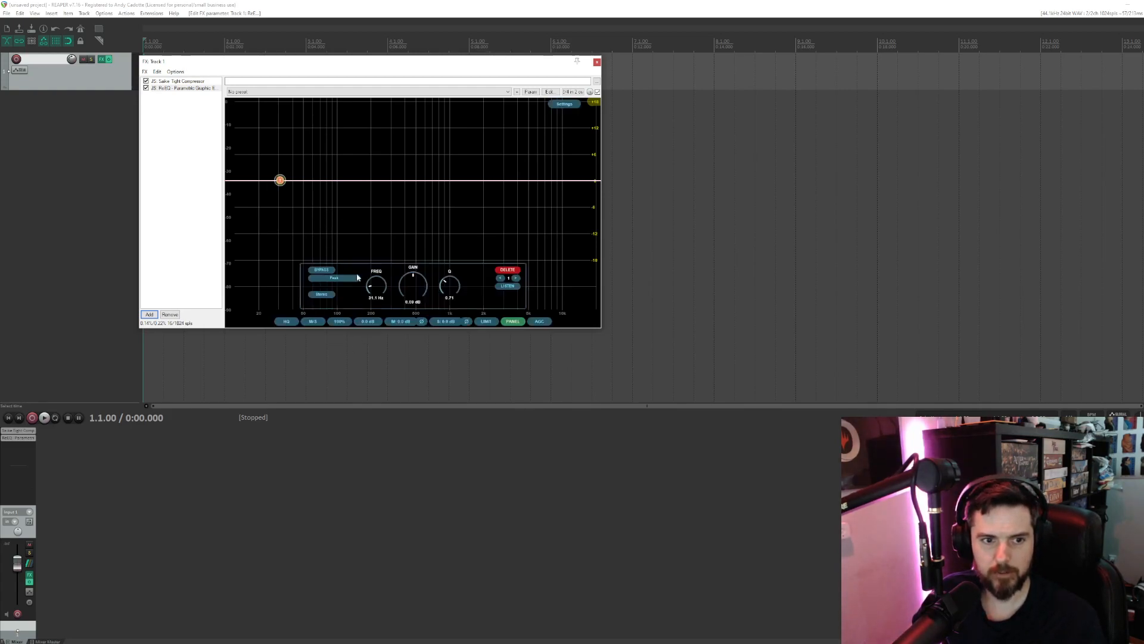
# - Check ReEQ's available processing quality modes and its Mid / Side and Left / Right options
pyautogui.click(289, 322)
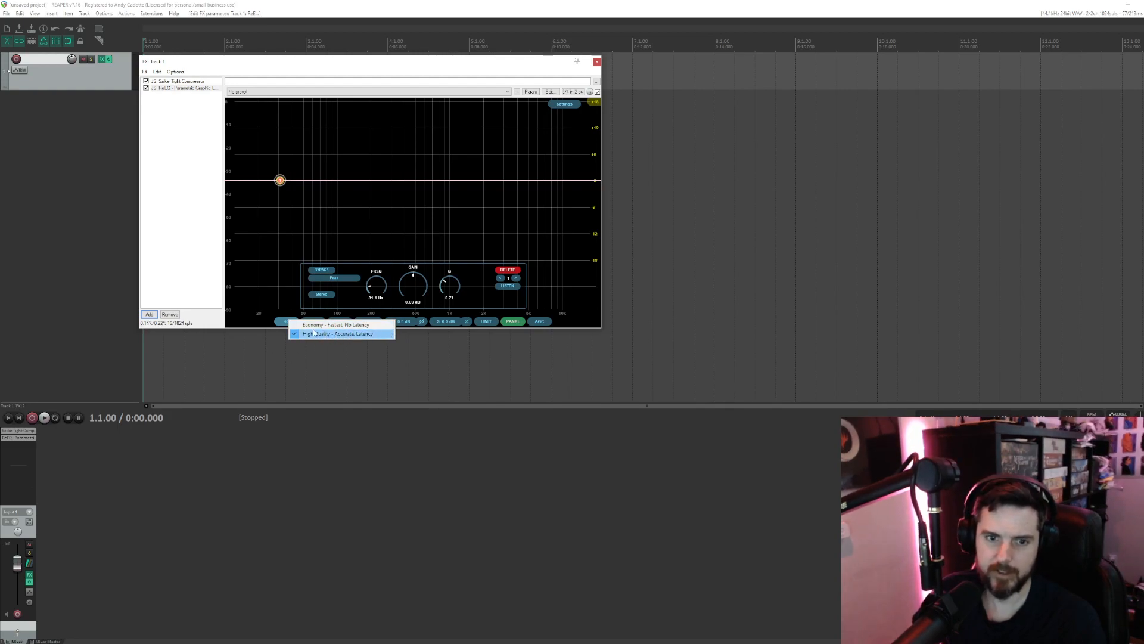
pyautogui.click(244, 325)
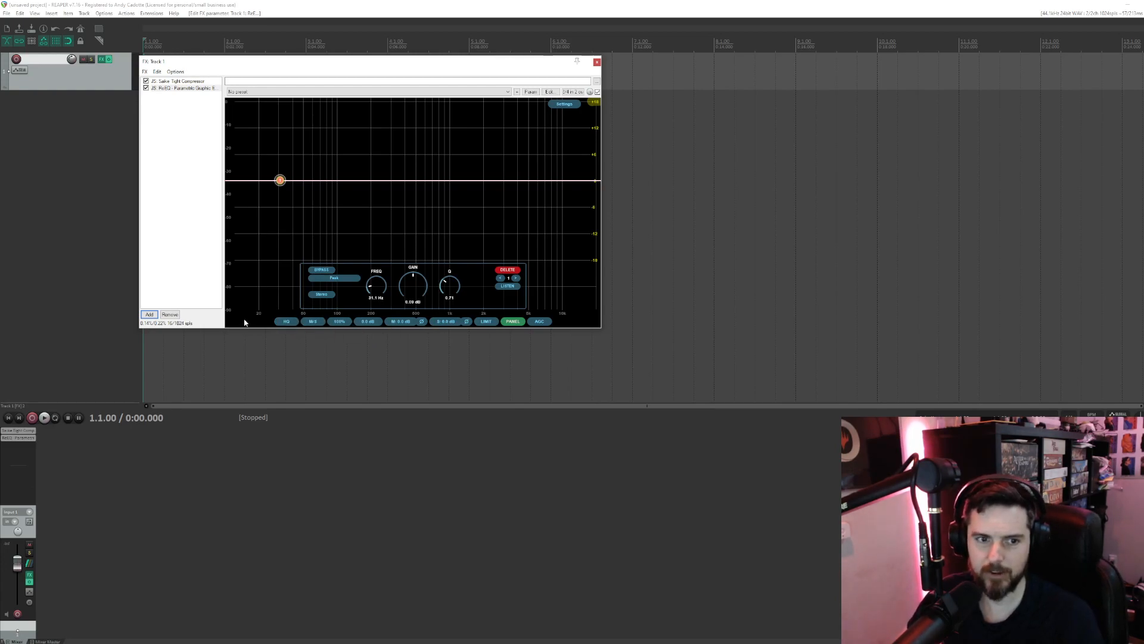
pyautogui.click(313, 322)
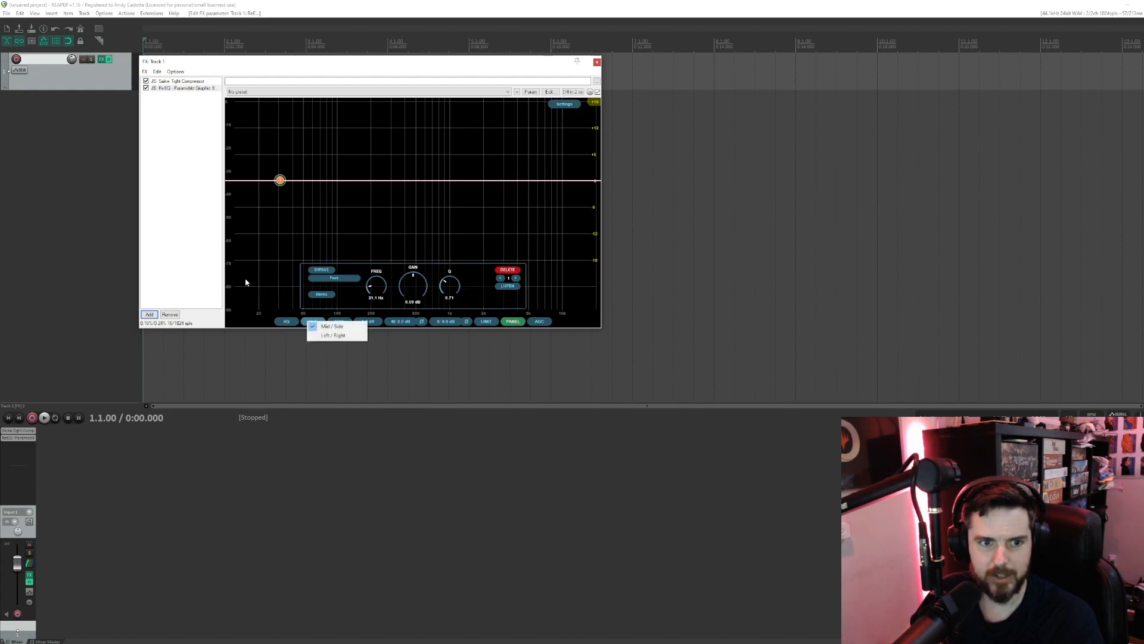
pyautogui.click(246, 282)
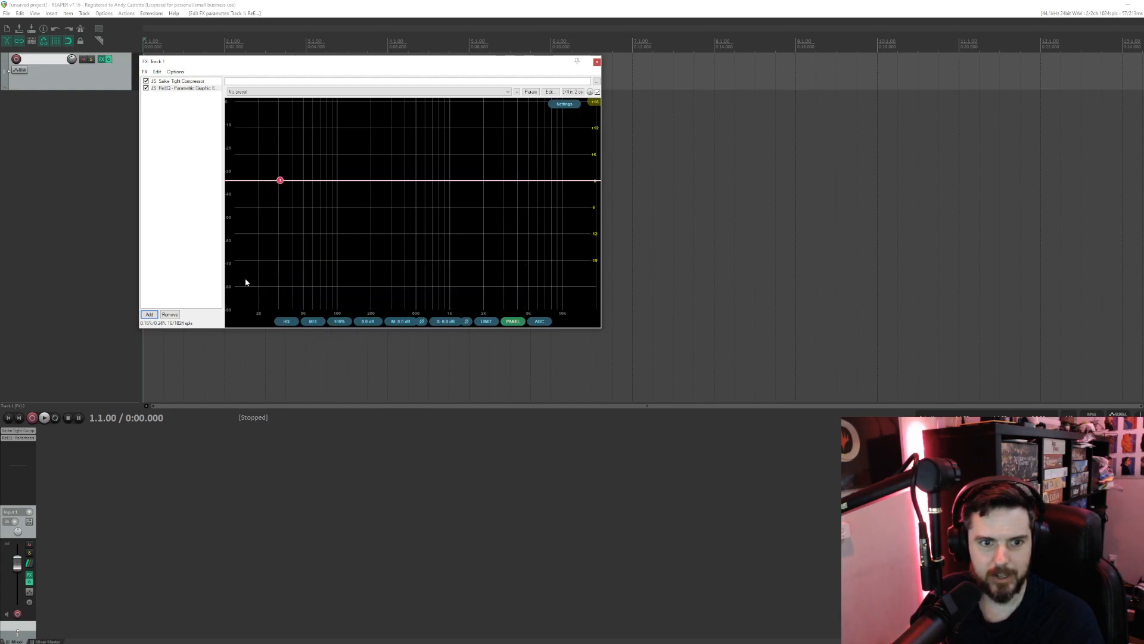
# - Check ReEQ's settings and the band's shape and stereo placement options, and close the track's FX window
pyautogui.click(567, 105)
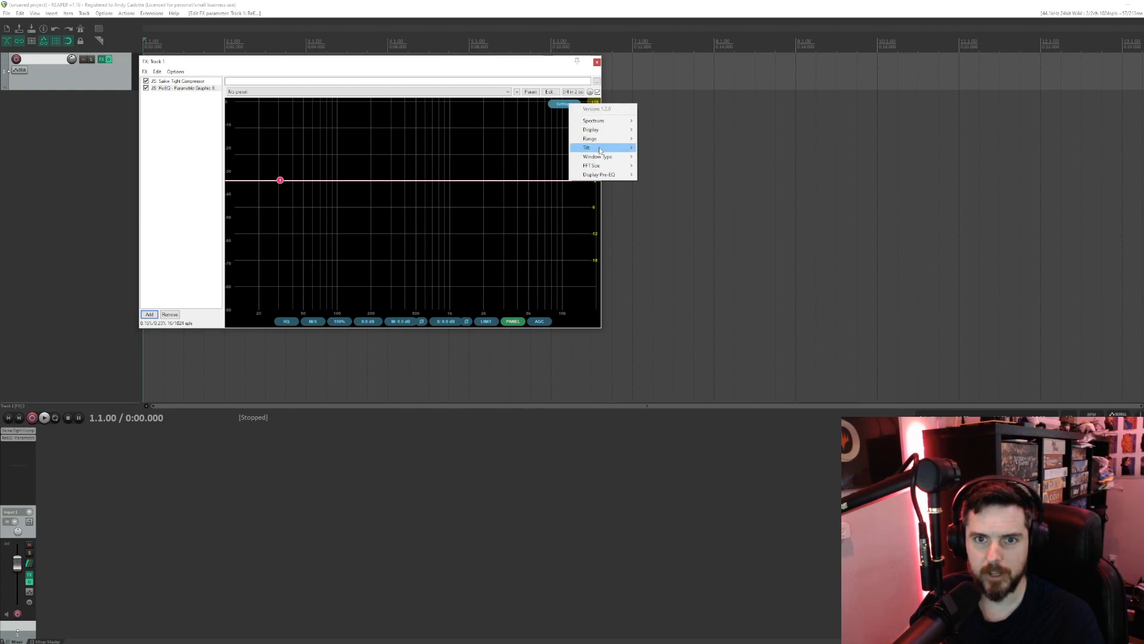
pyautogui.rightClick(280, 181)
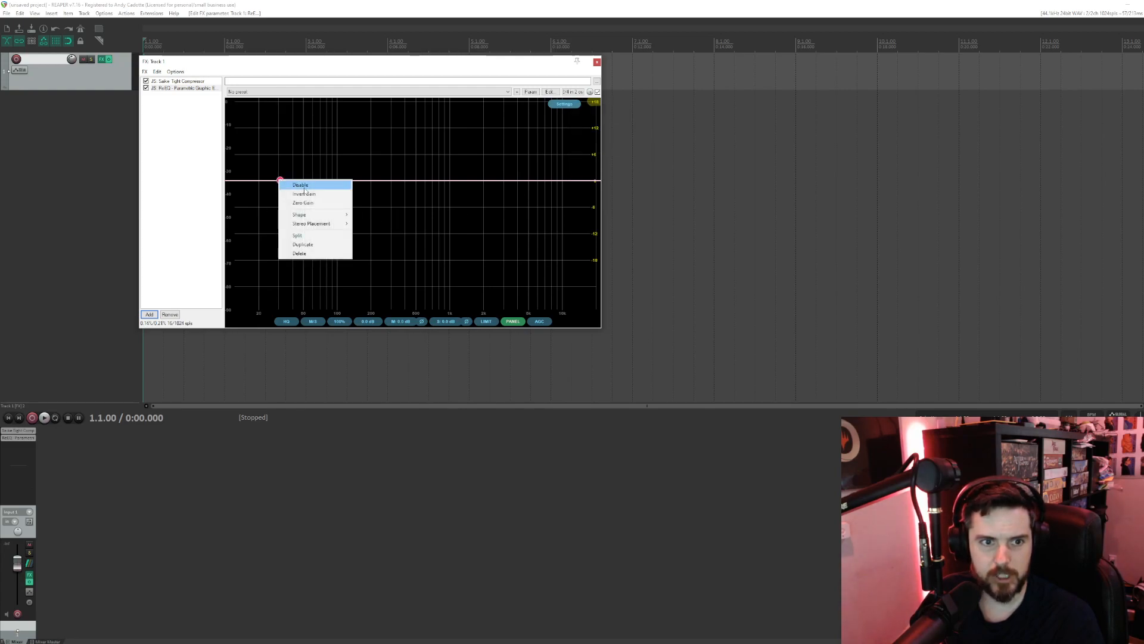
pyautogui.moveTo(304, 216)
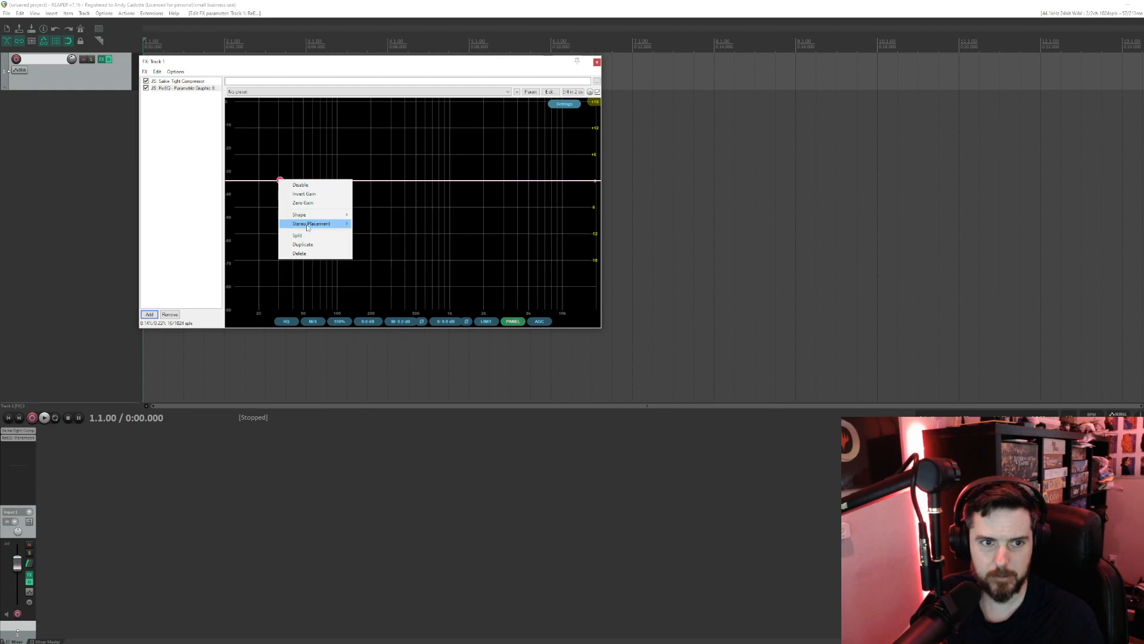
pyautogui.click(380, 70)
pyautogui.moveTo(438, 216)
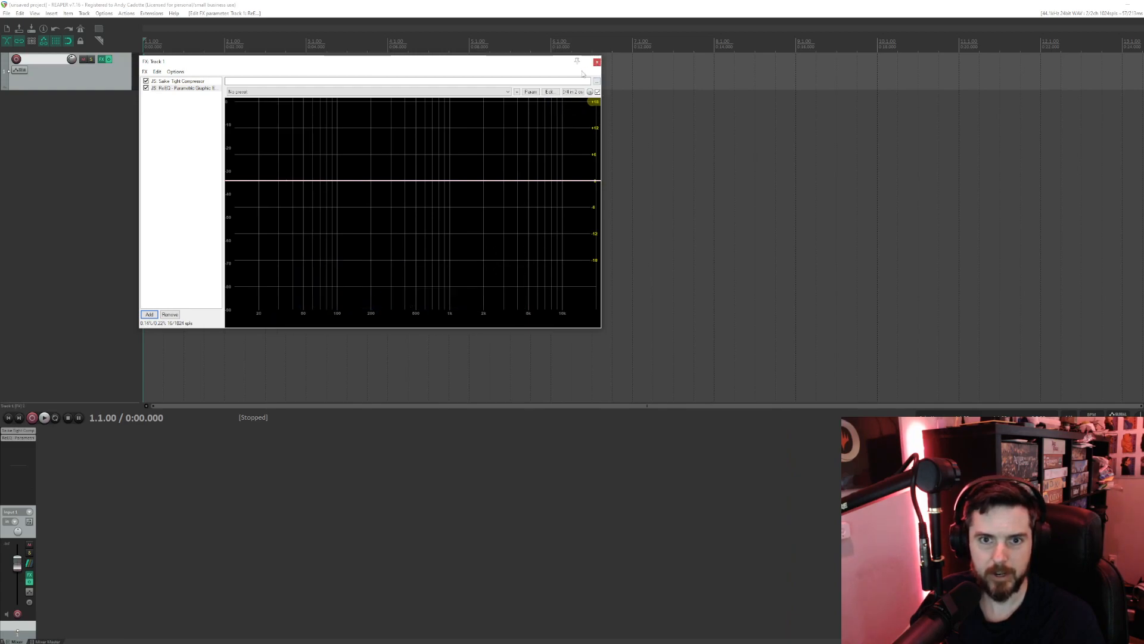
pyautogui.moveTo(365, 189)
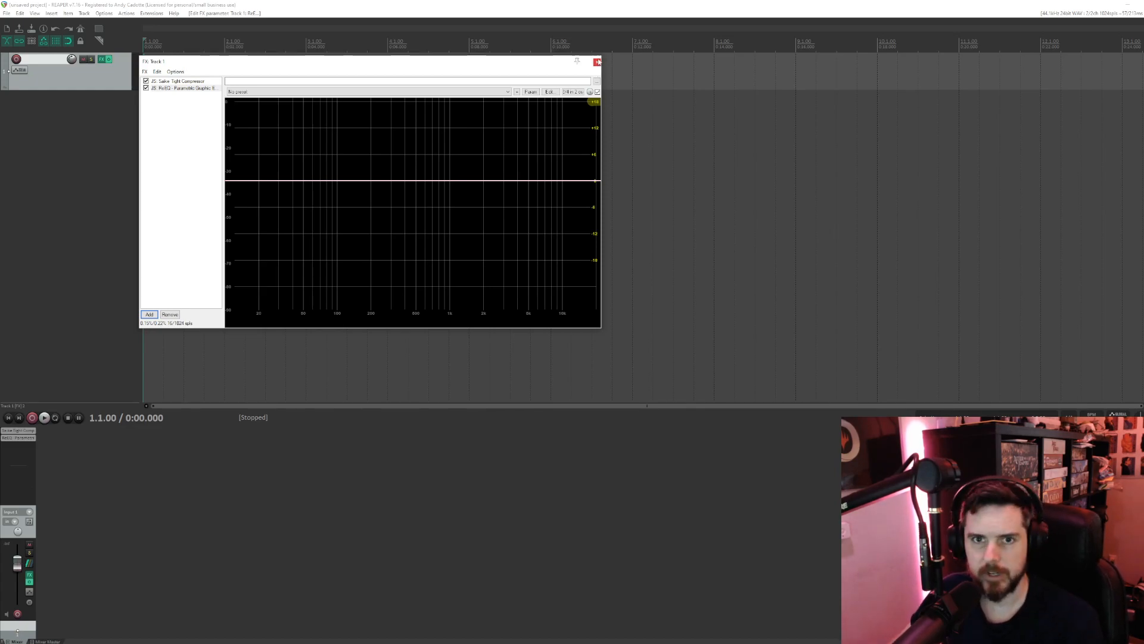
pyautogui.click(597, 62)
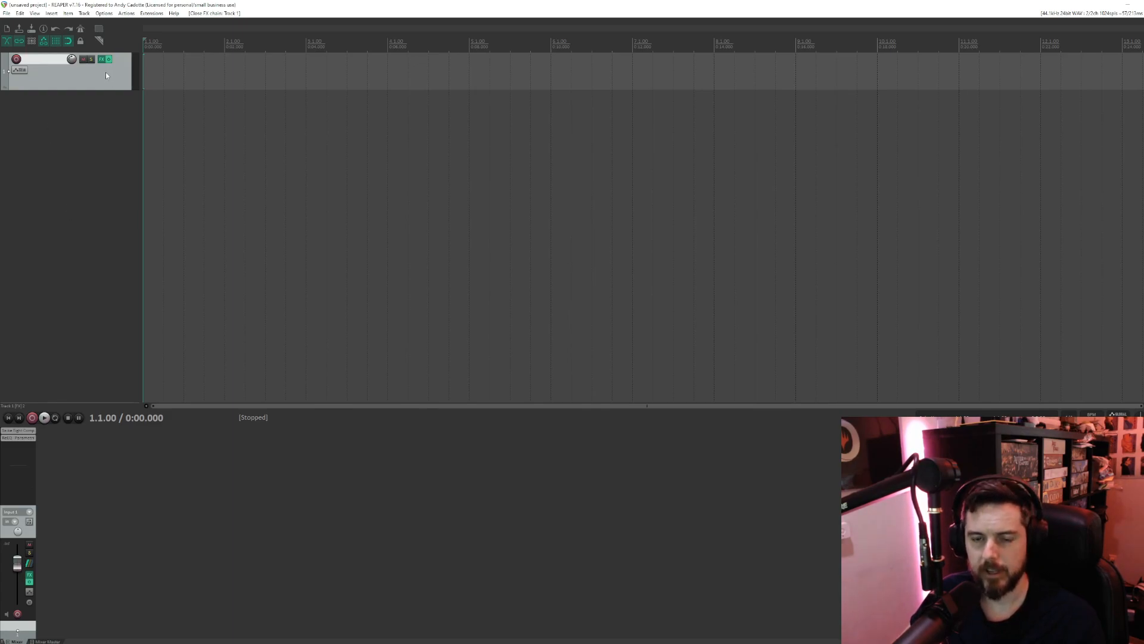
# - Open the project 24-05-19a.rpp from the 24-05-19 folder, discarding the unsaved current project
pyautogui.click(6, 13)
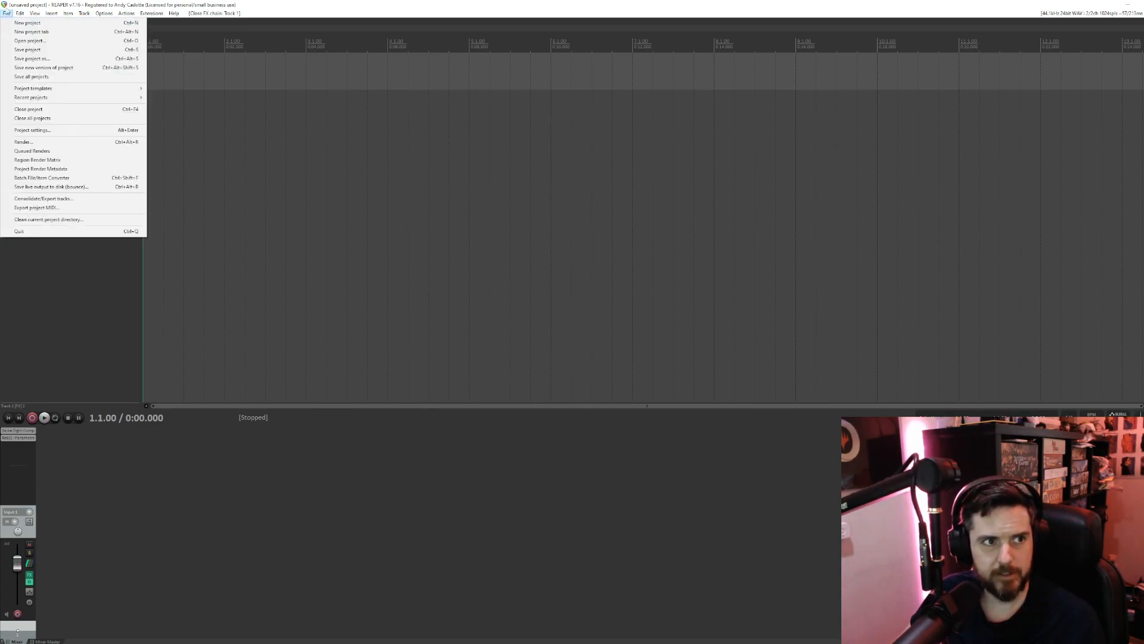
pyautogui.click(20, 40)
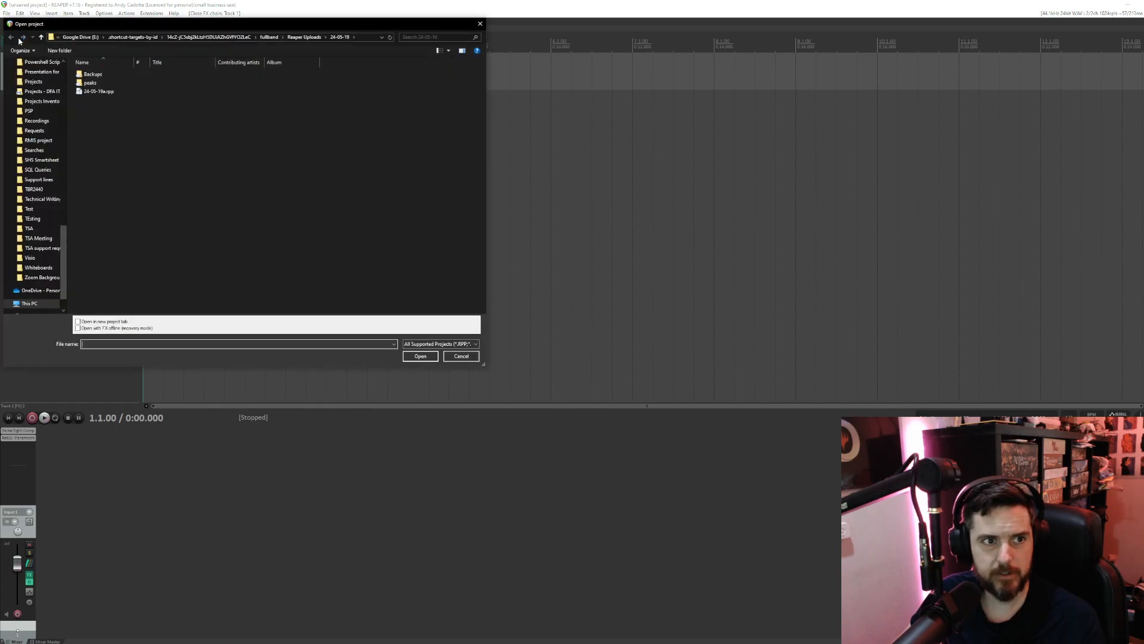
pyautogui.click(98, 91)
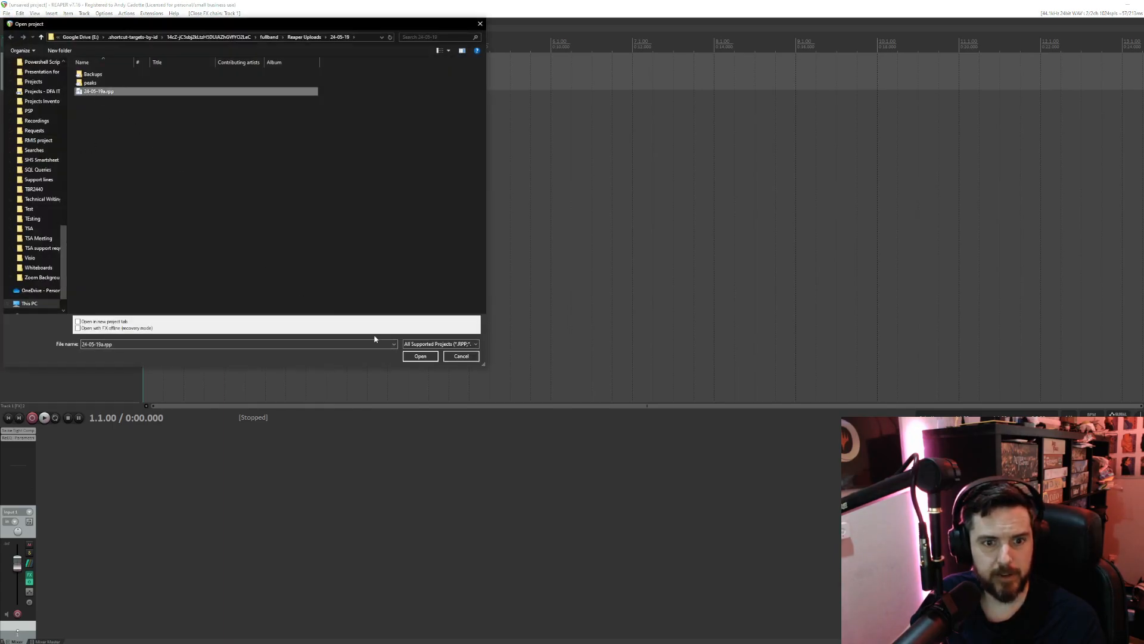
pyautogui.click(420, 356)
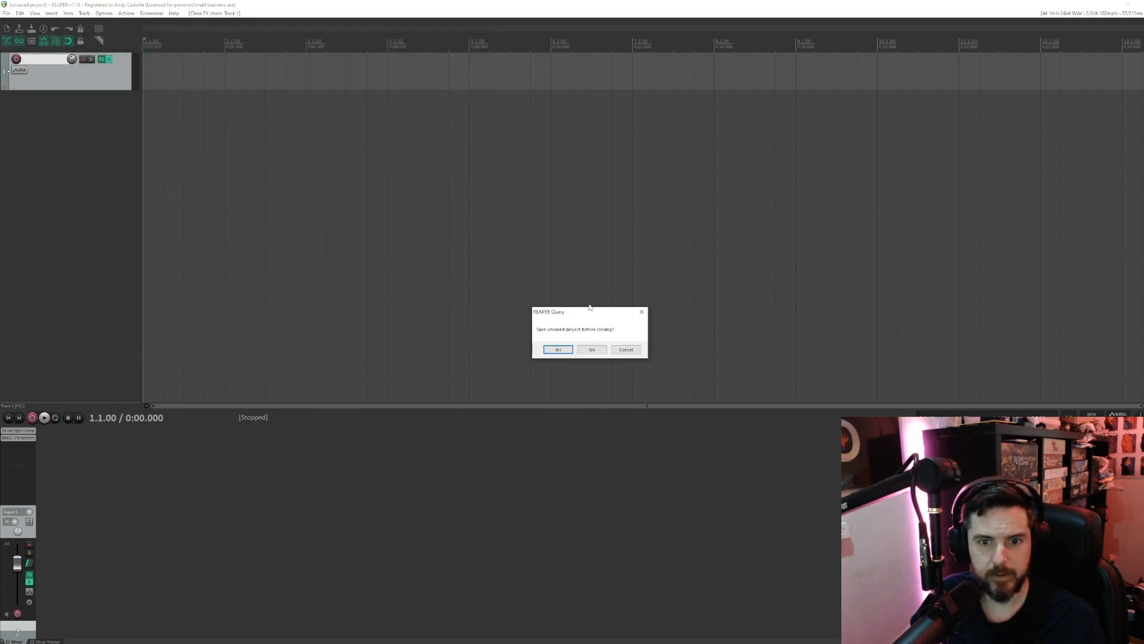
pyautogui.click(591, 349)
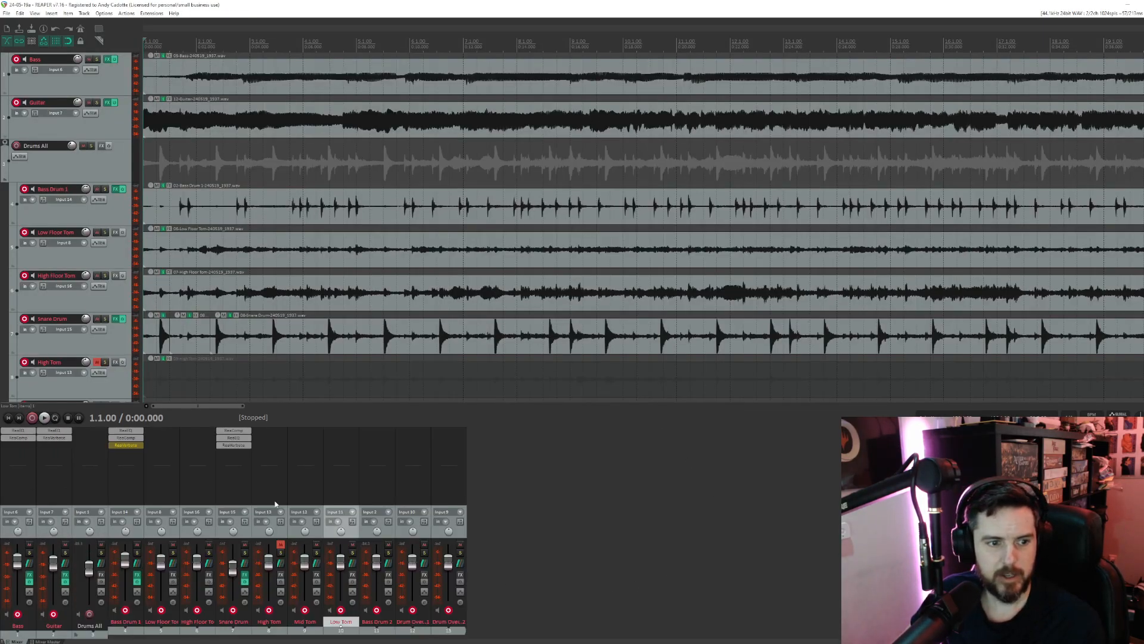
# - Play the project briefly from the start, stop it, and look over all its tracks from Bass down to the drum overheads
pyautogui.press('space')
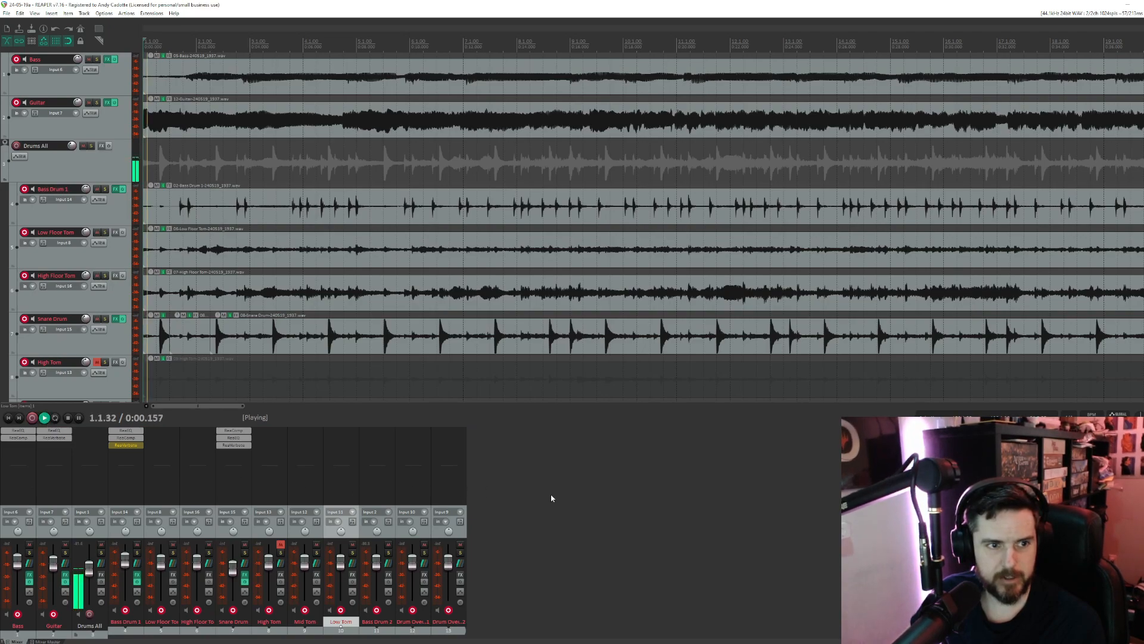
pyautogui.click(67, 419)
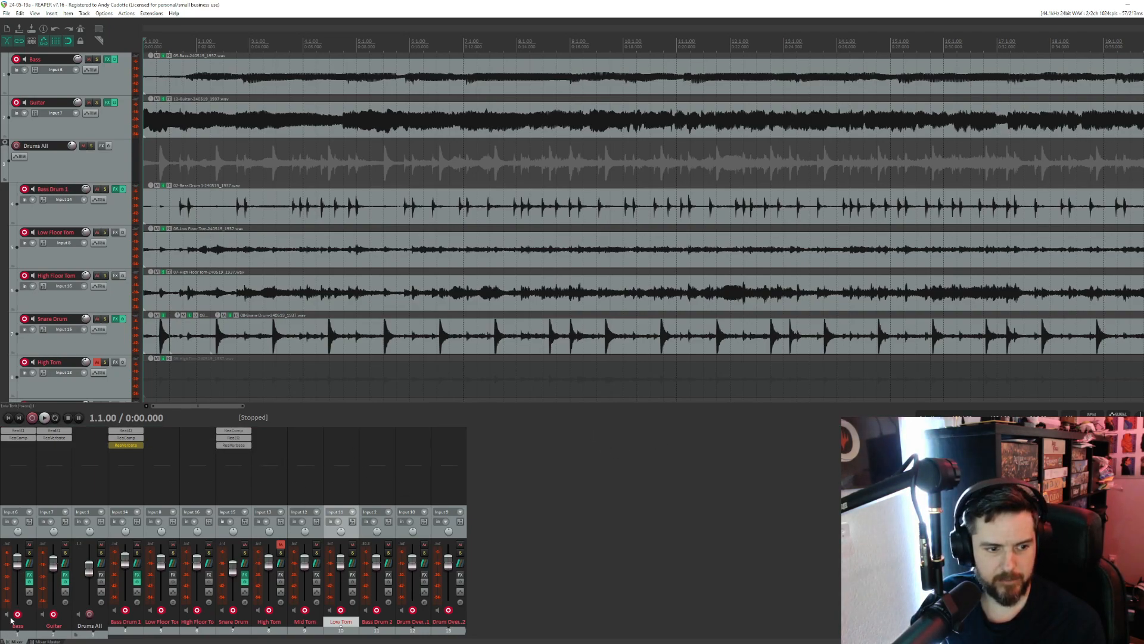
pyautogui.moveTo(454, 557)
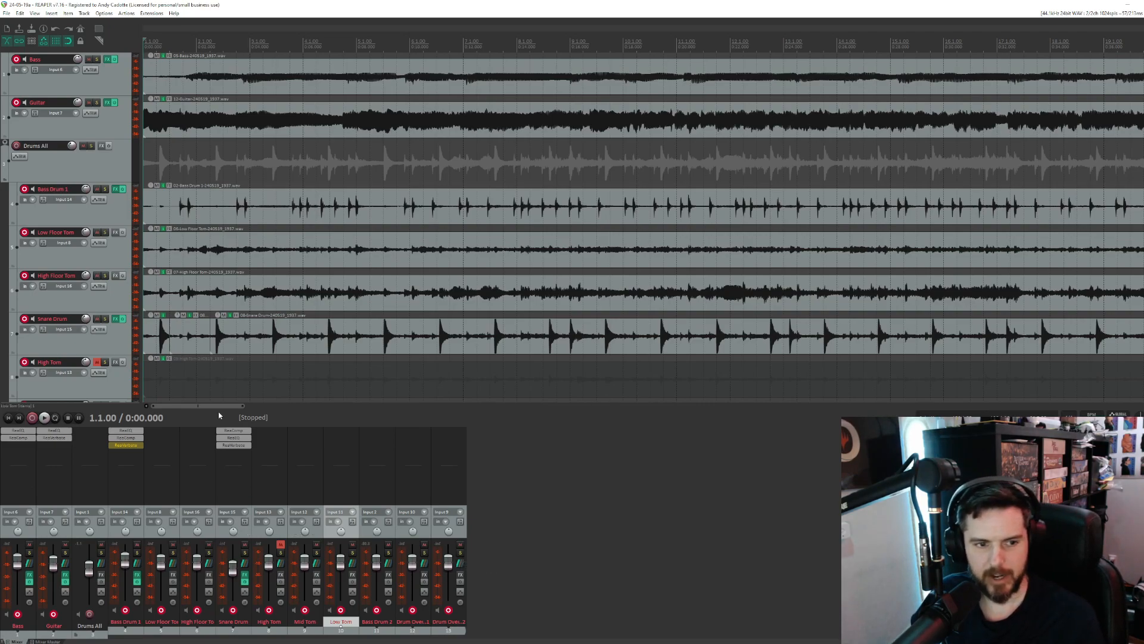
pyautogui.moveTo(233, 437); pyautogui.dragTo(153, 425)
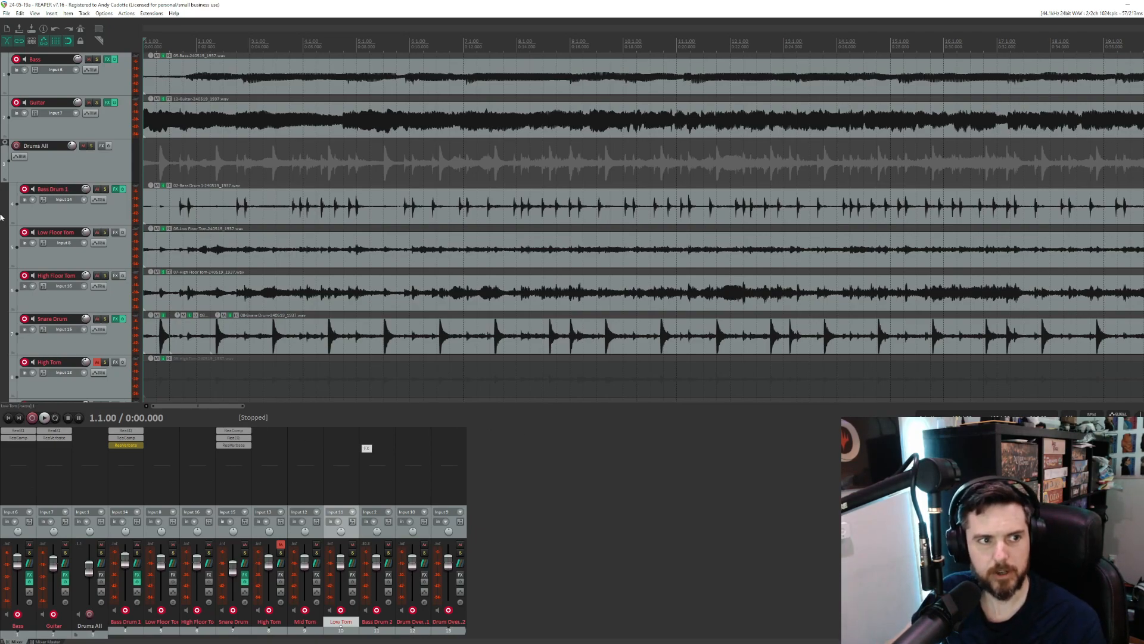
pyautogui.scroll(-3, 77, 190)
pyautogui.scroll(-1, 77, 190)
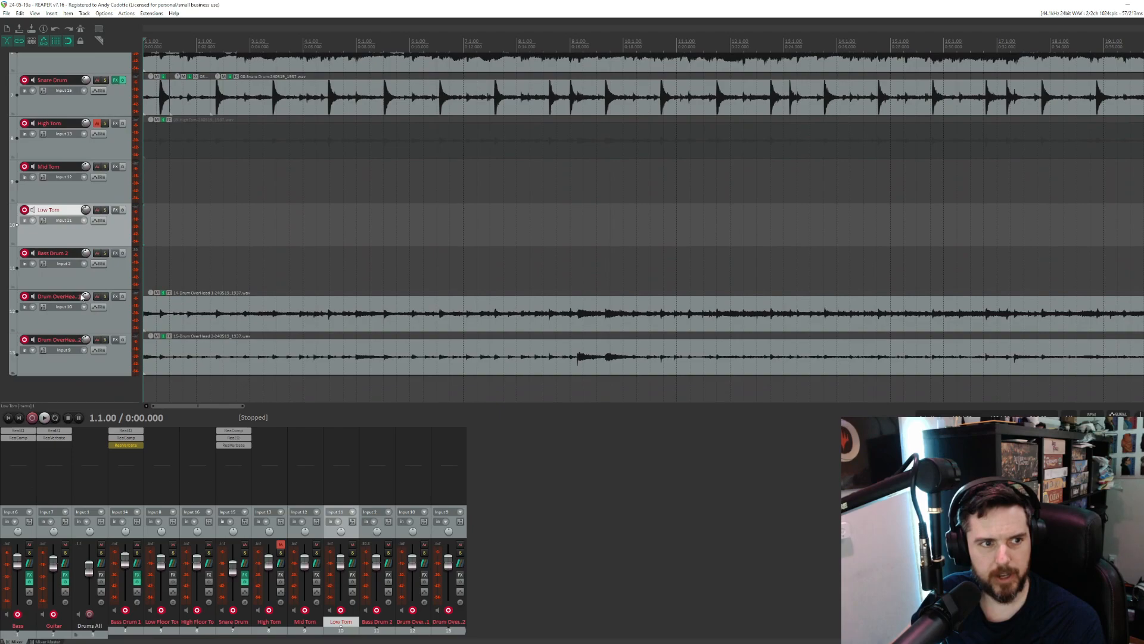
pyautogui.scroll(4, 82, 295)
pyautogui.scroll(-4, 55, 135)
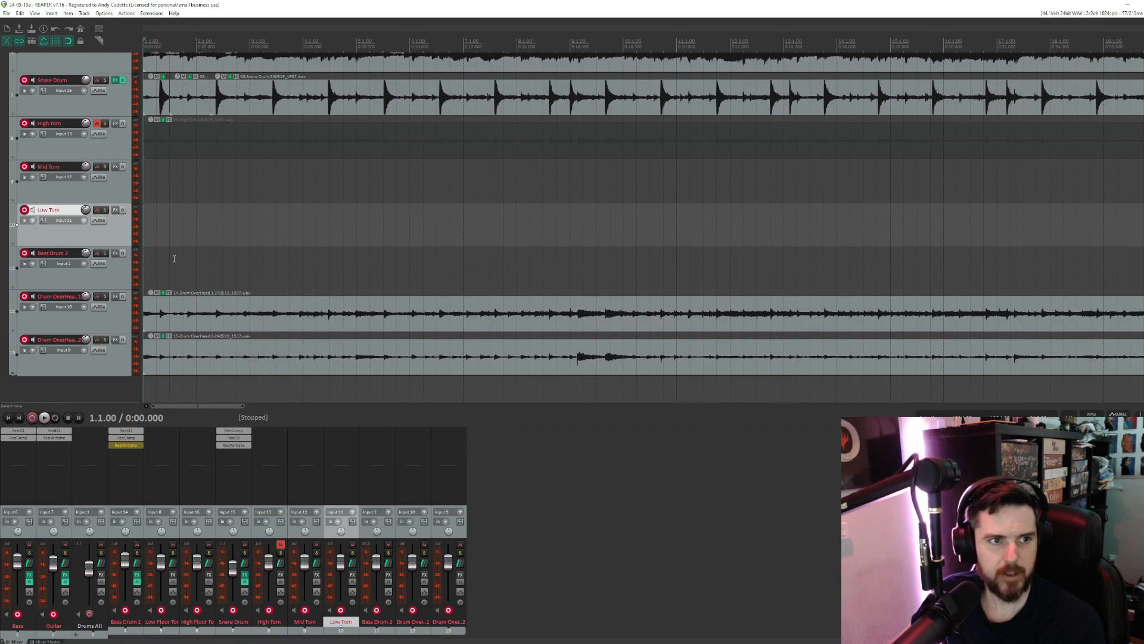
pyautogui.scroll(5, 55, 244)
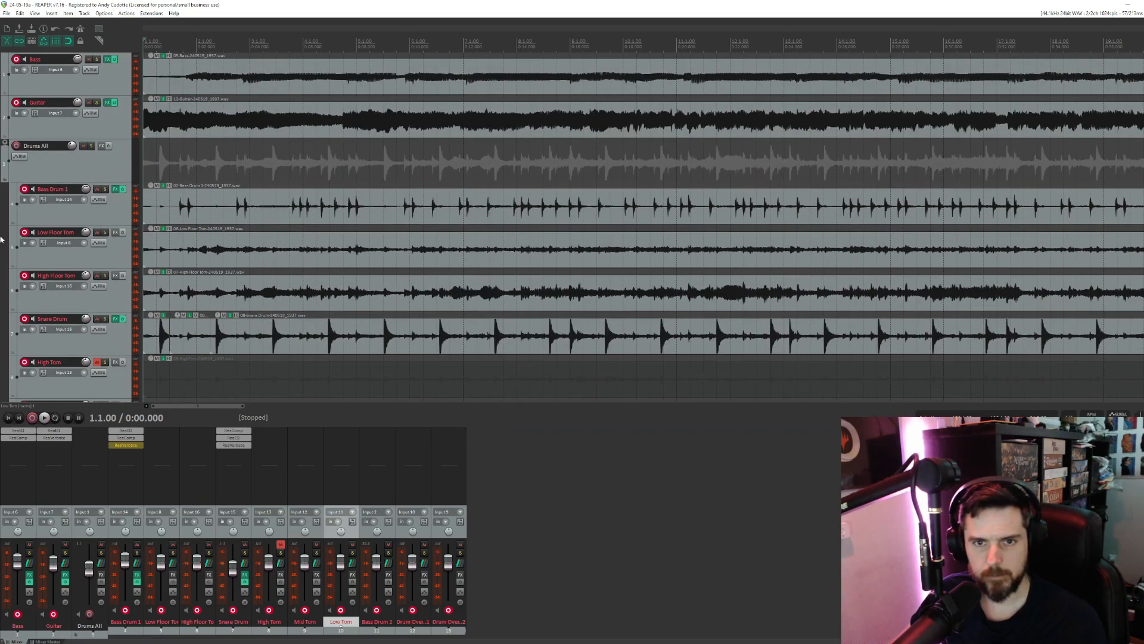
# - Start a render of the project with Master mix as the source, and set the output directory to the 24-05-19 project folder
pyautogui.click(6, 14)
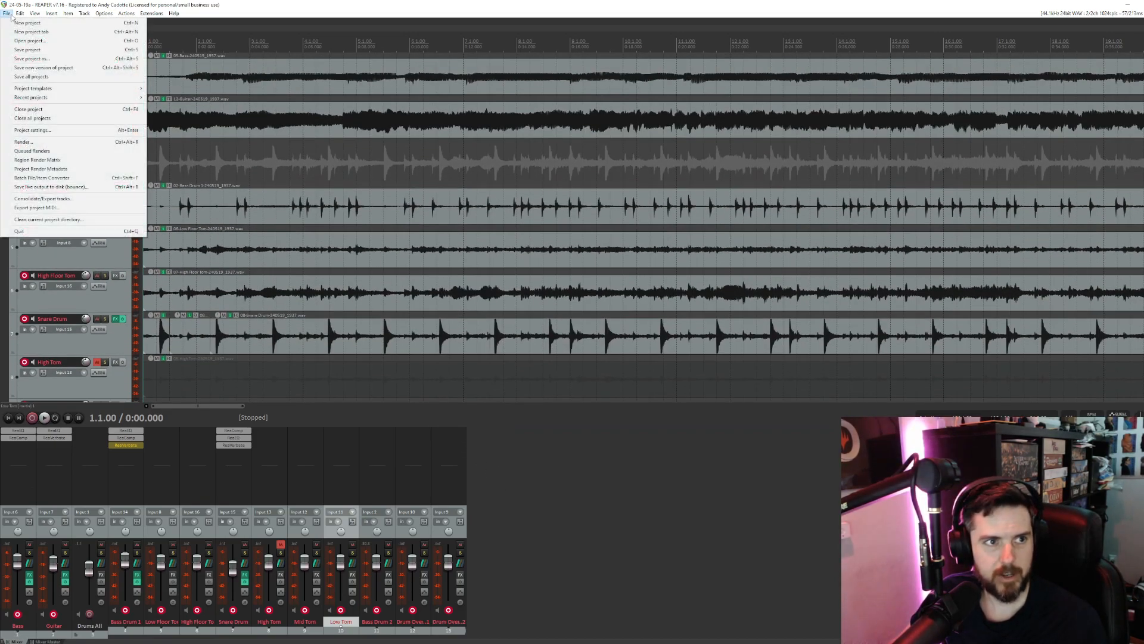
pyautogui.click(38, 146)
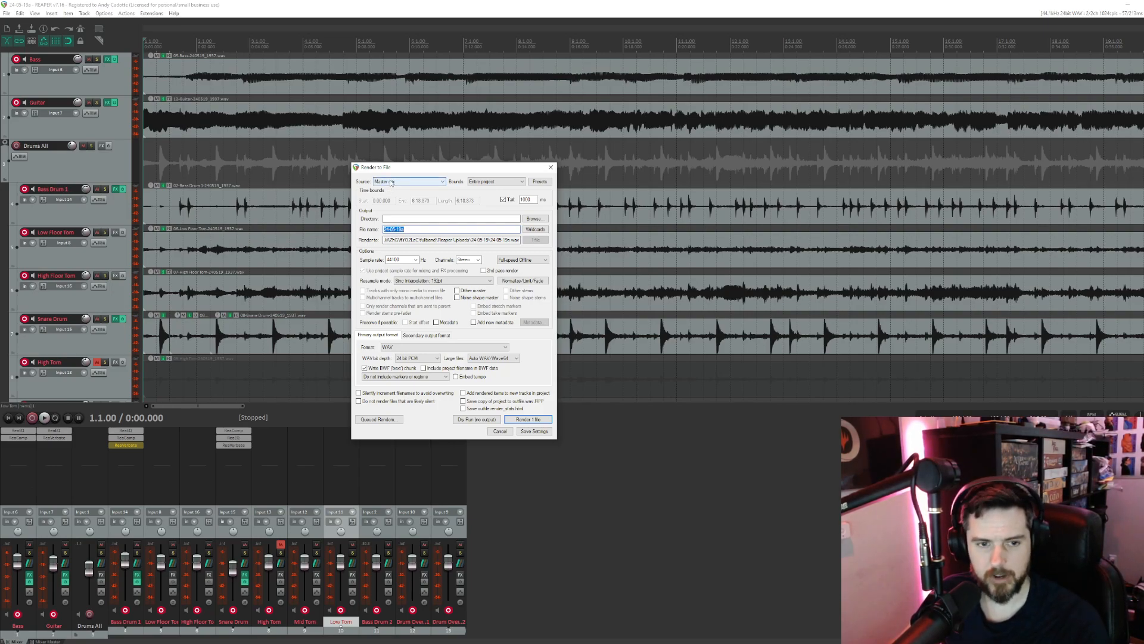
pyautogui.click(407, 180)
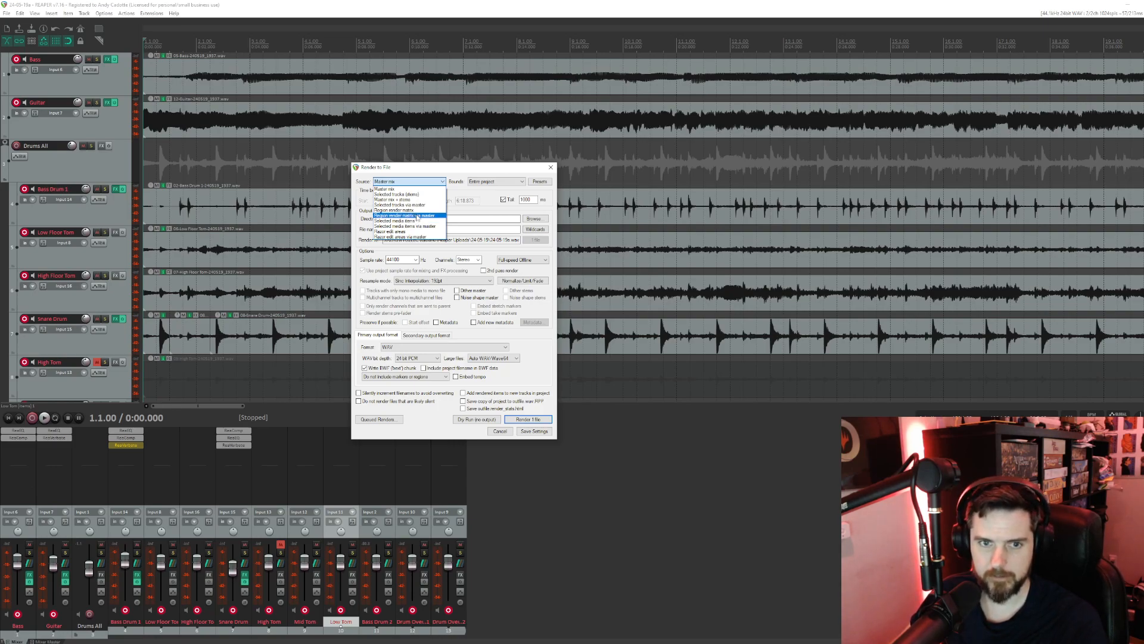
pyautogui.click(482, 207)
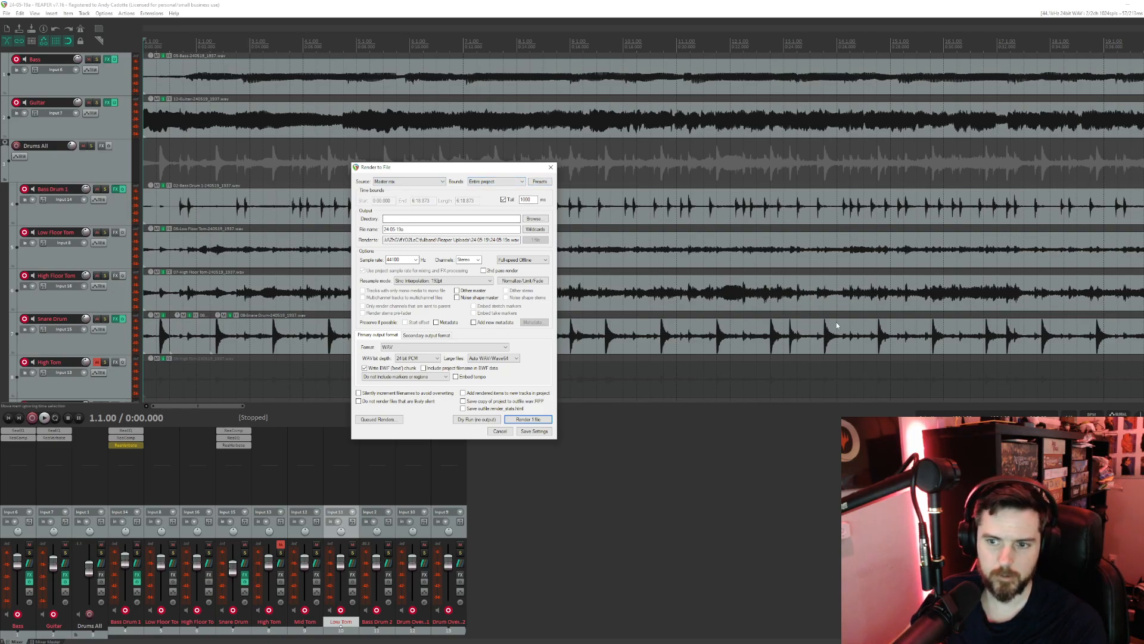
pyautogui.click(530, 220)
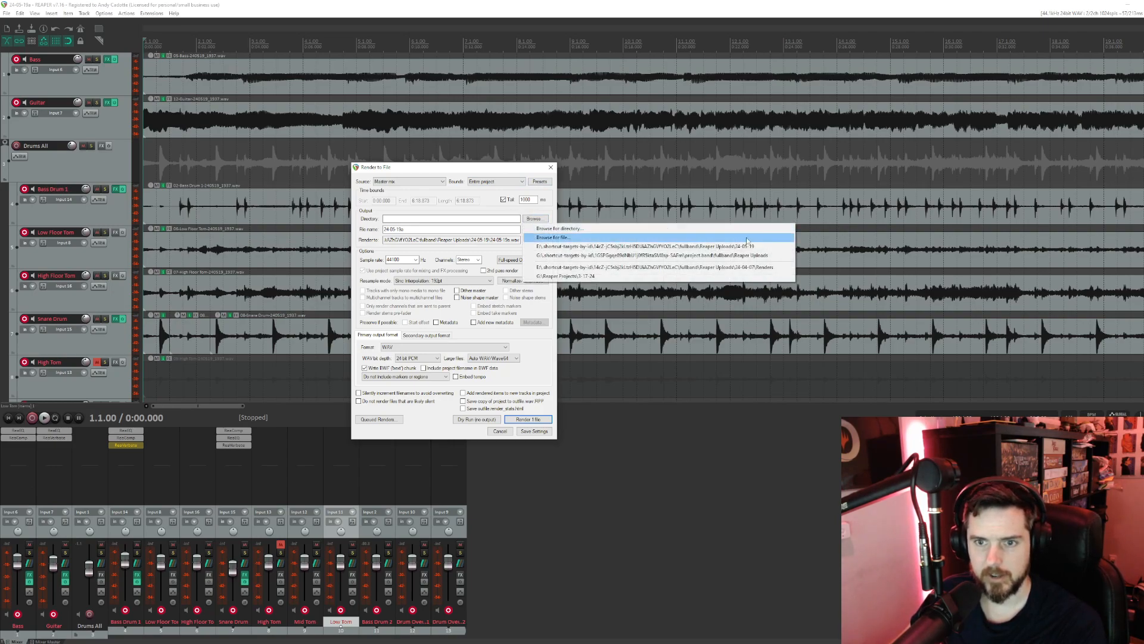
pyautogui.click(616, 246)
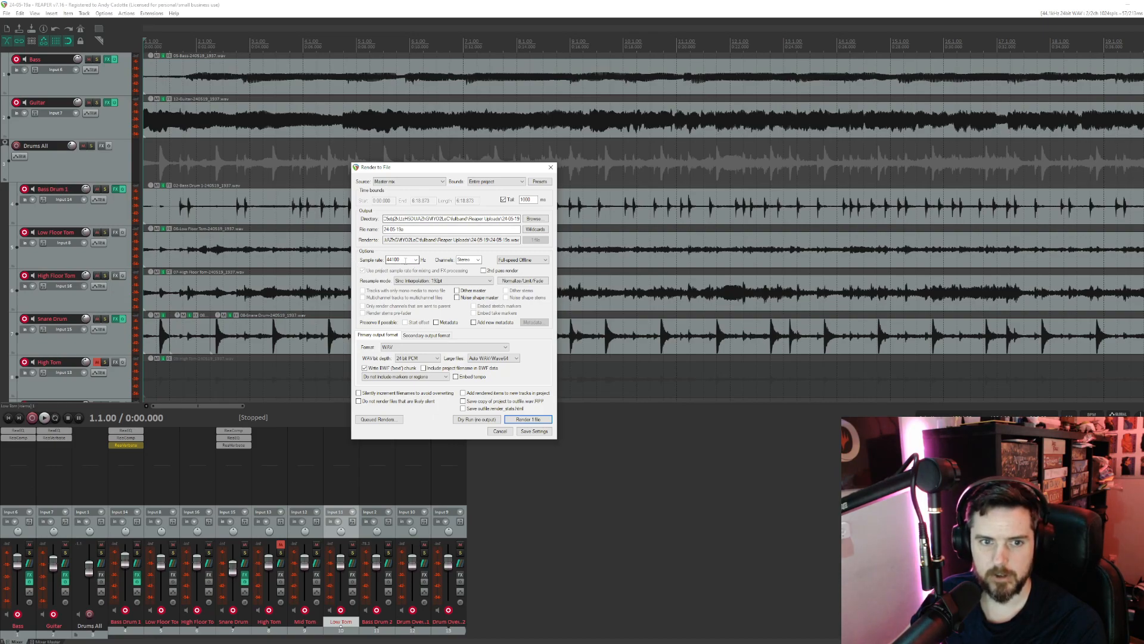
# - Choose 44100 Hz as the render sample rate
pyautogui.doubleClick(409, 259)
pyautogui.click(416, 260)
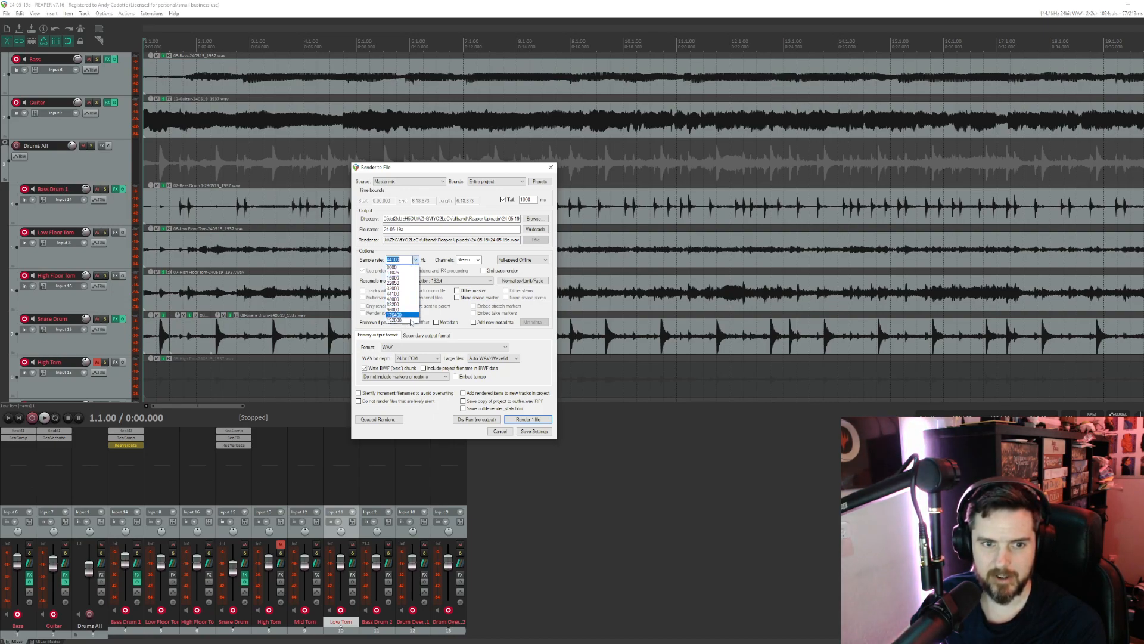
pyautogui.click(410, 295)
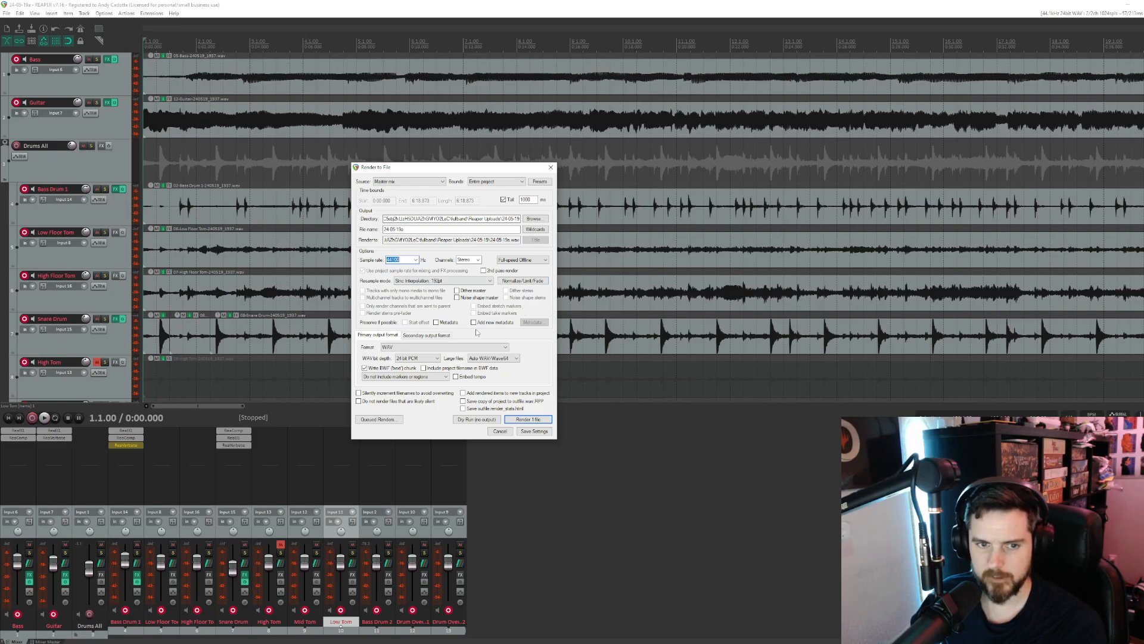
# - Set the primary output format to MP3 (encoder by LAME project), with Constant bitrate (CBR) mode and Better q=2 (recommended) encoding
pyautogui.click(389, 348)
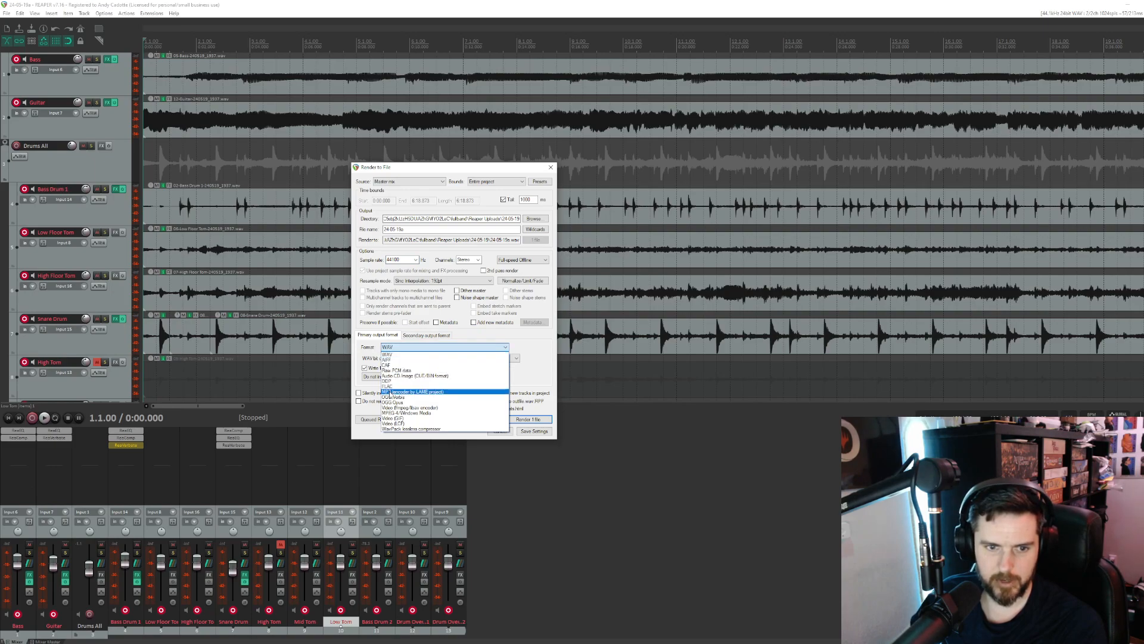
pyautogui.click(395, 392)
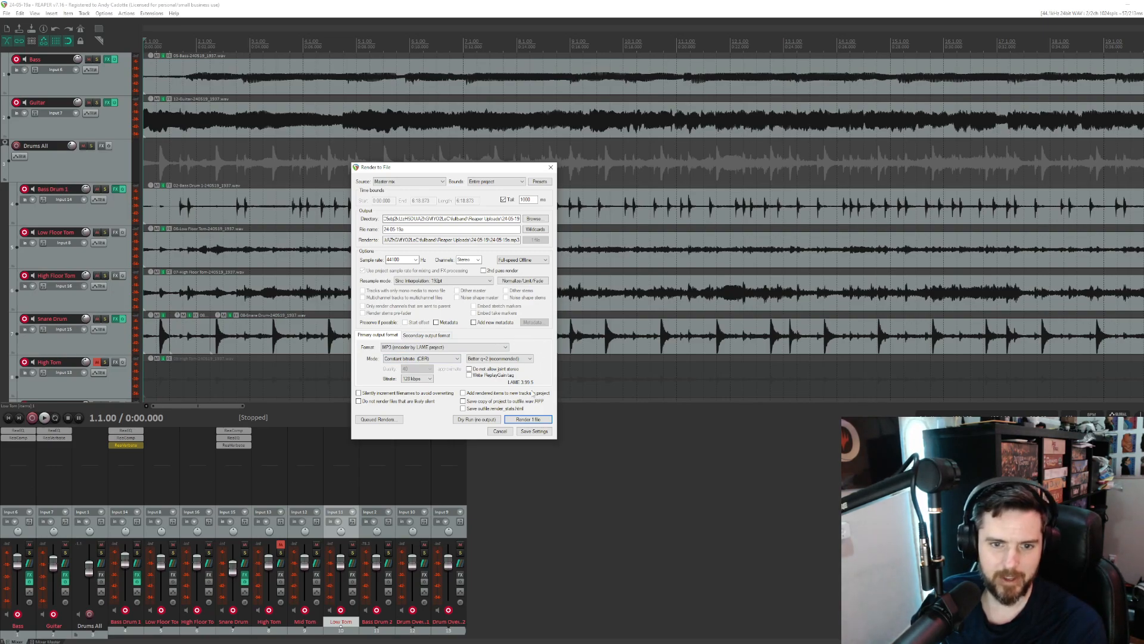
pyautogui.click(398, 359)
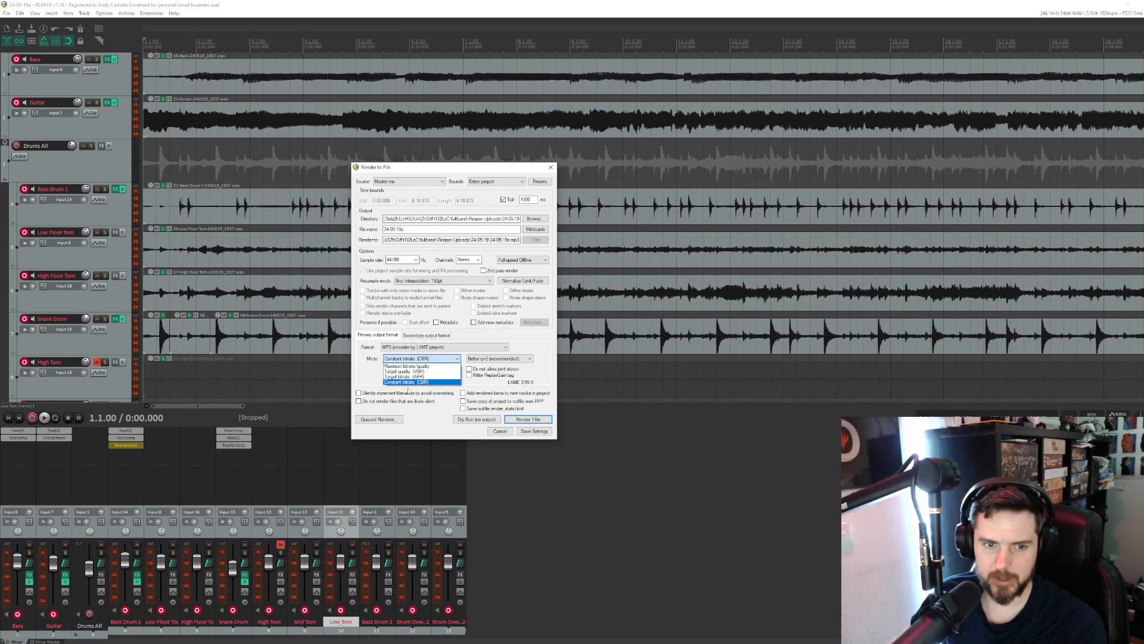
pyautogui.click(388, 382)
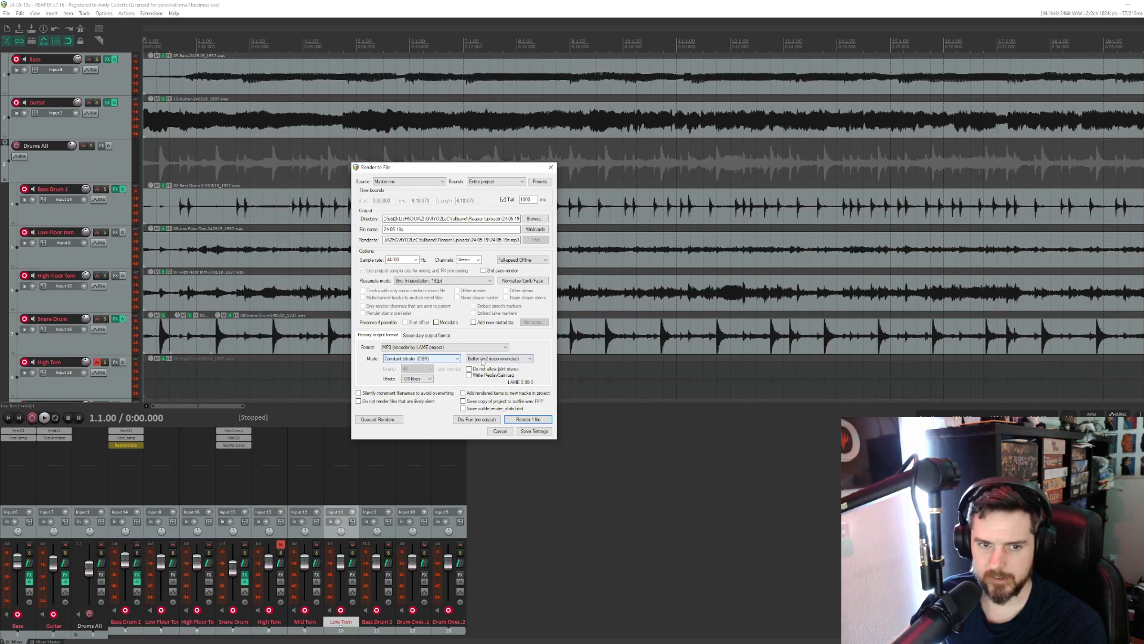
pyautogui.click(524, 357)
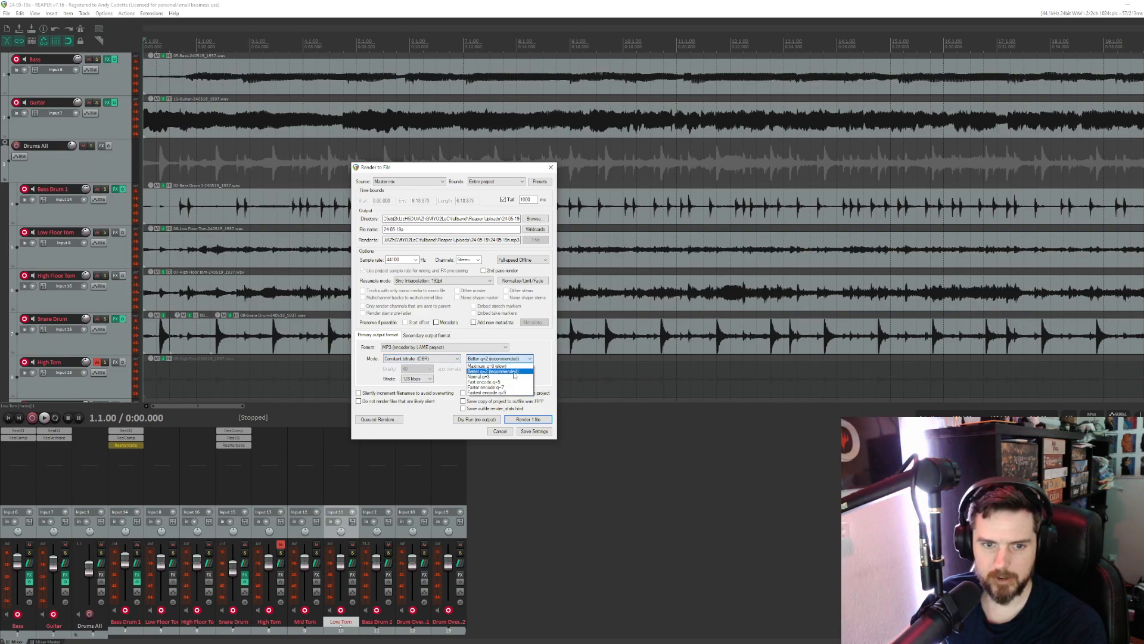
pyautogui.click(515, 372)
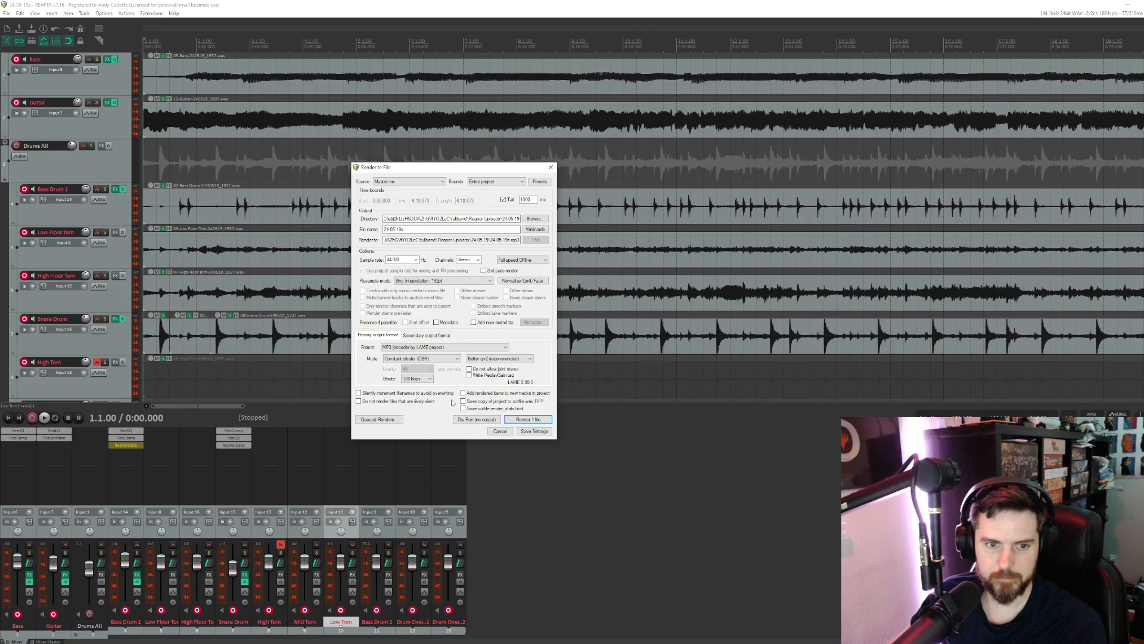
# - Check the available MP3 bitrates and choose 128 kbps
pyautogui.click(417, 379)
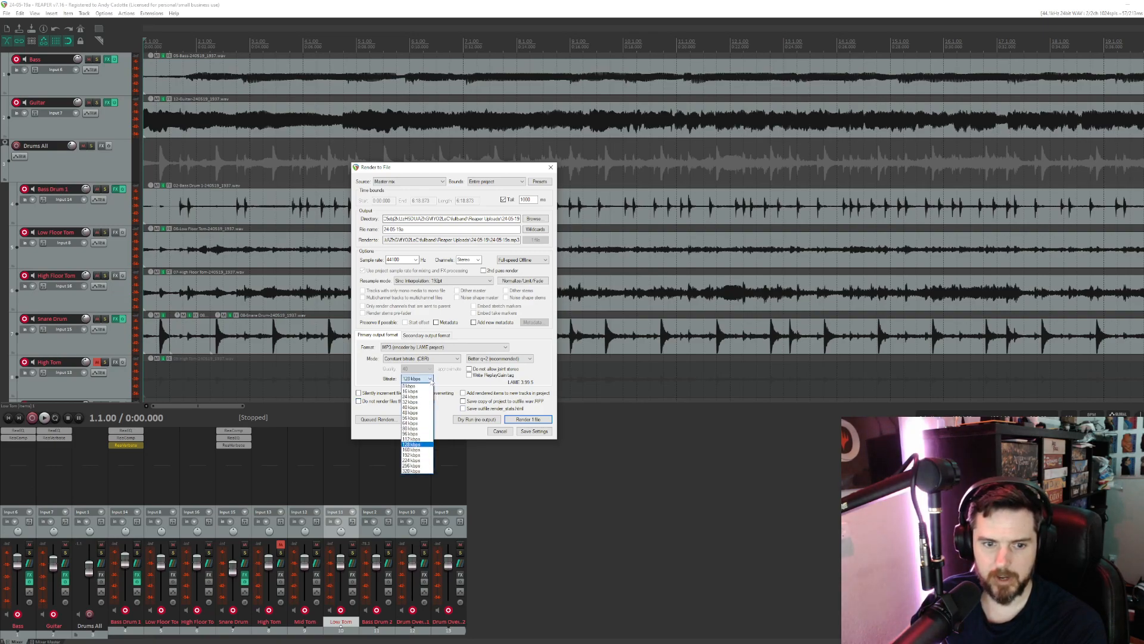
pyautogui.click(424, 445)
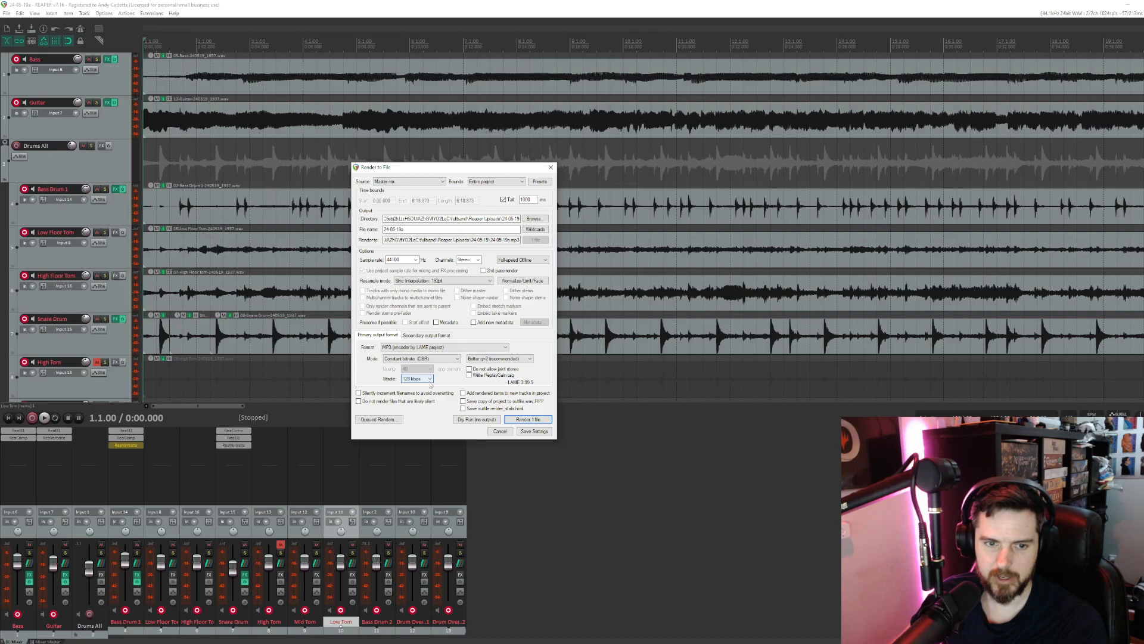
pyautogui.click(430, 382)
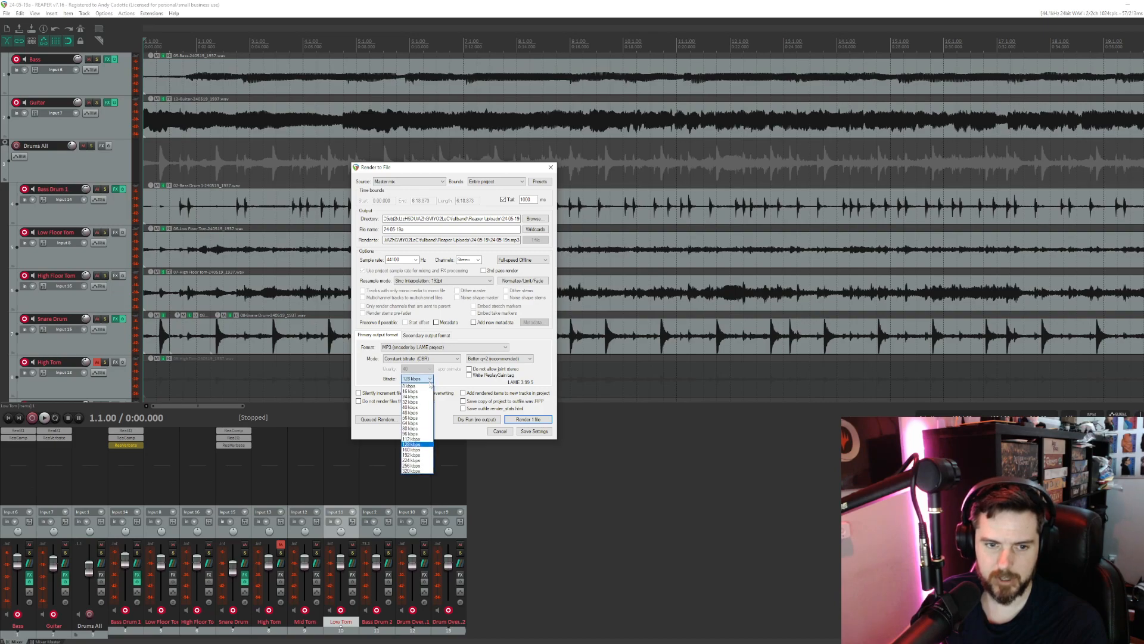
pyautogui.click(422, 449)
pyautogui.click(417, 379)
pyautogui.click(421, 439)
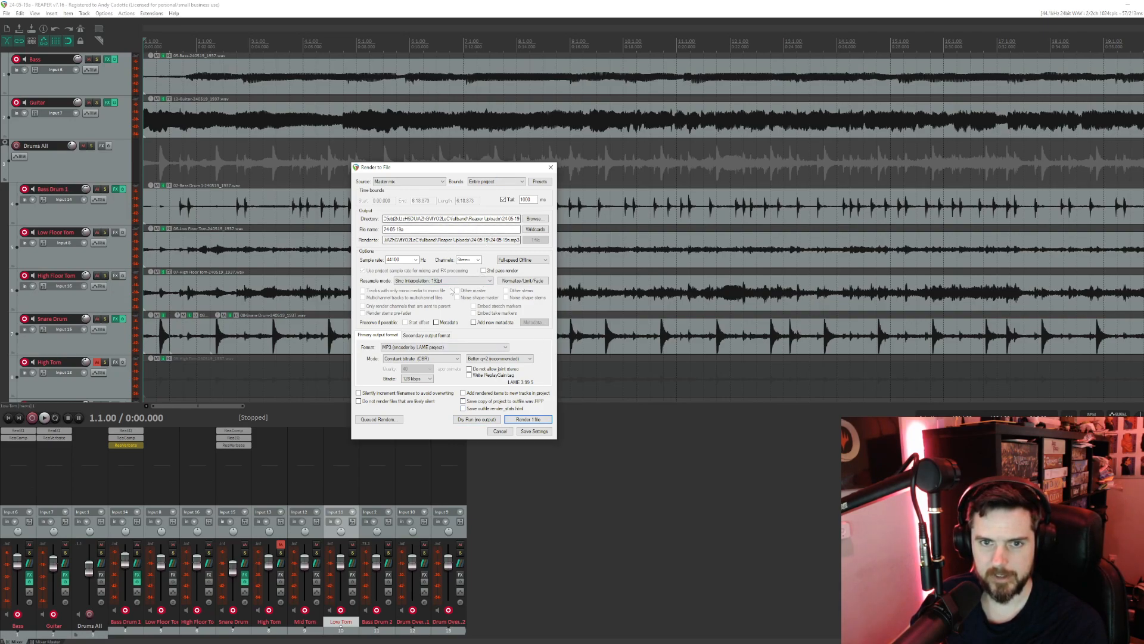
# - Render the project to the MP3 file and open the folder containing it
pyautogui.click(528, 420)
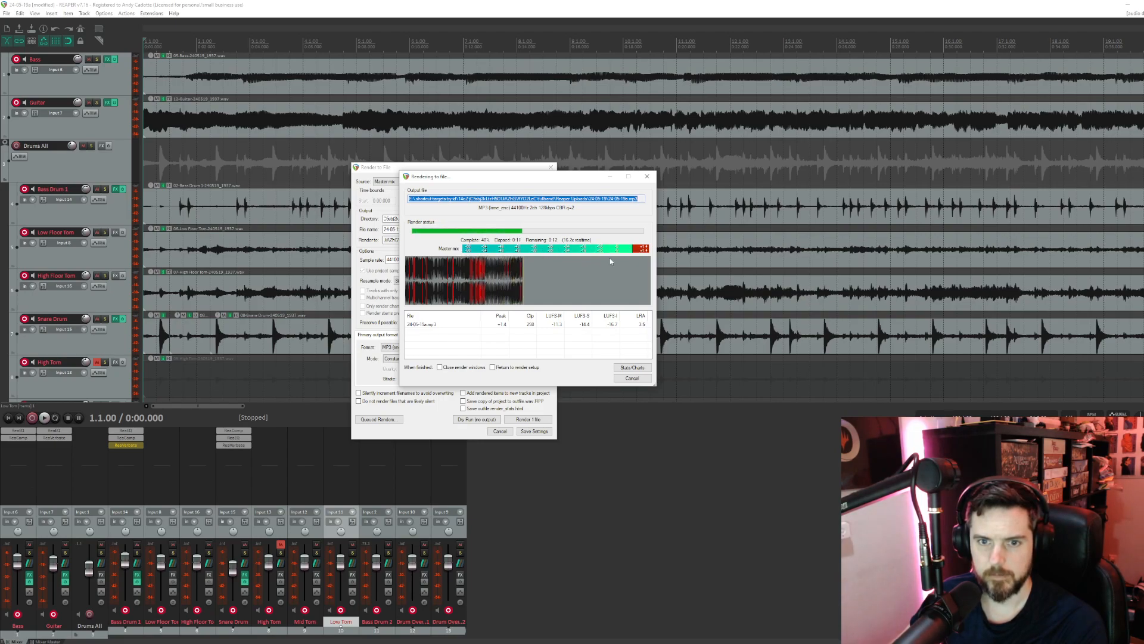
pyautogui.moveTo(529, 176); pyautogui.dragTo(694, 170)
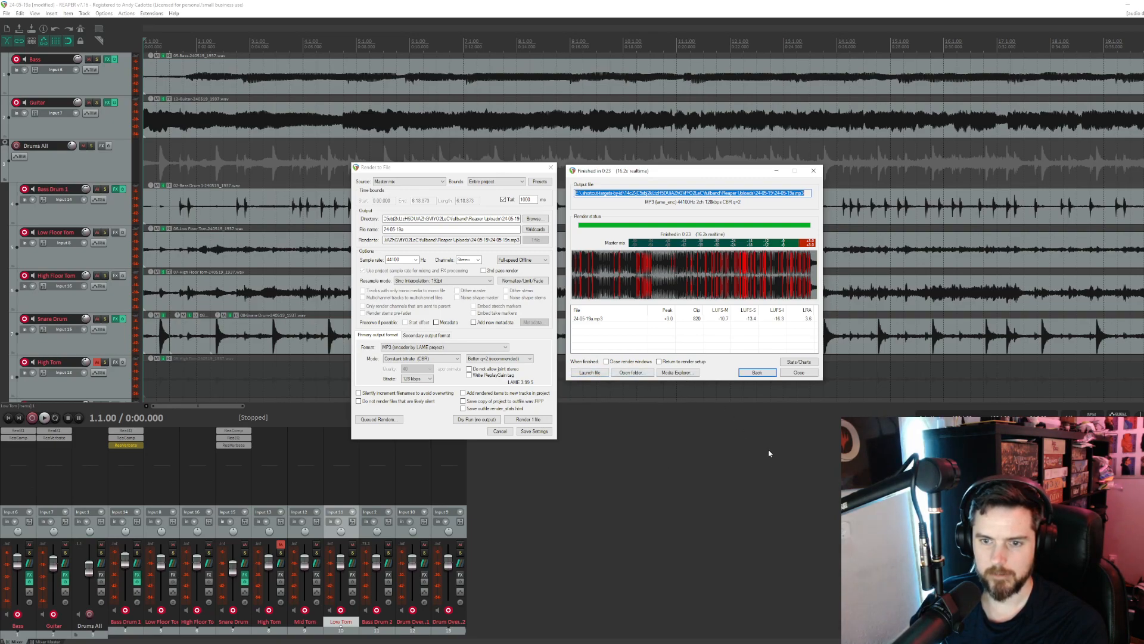
pyautogui.click(649, 373)
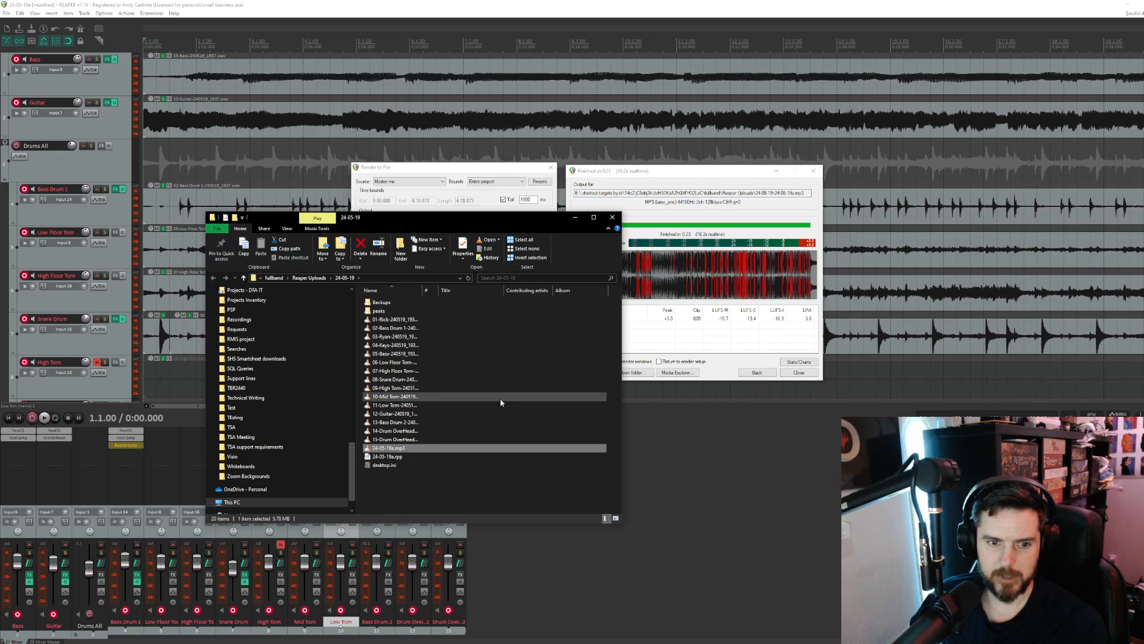
# - Play the rendered 24-05-19a.mp3 in VLC, and close the player, the folder and the finished render window
pyautogui.doubleClick(398, 451)
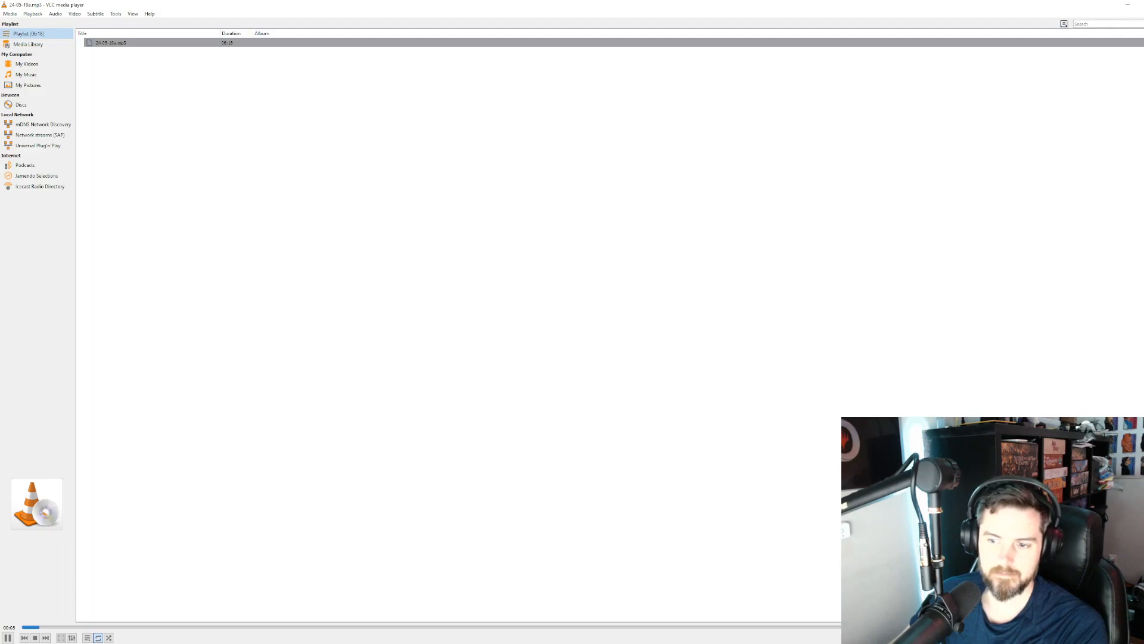
pyautogui.click(1143, 4)
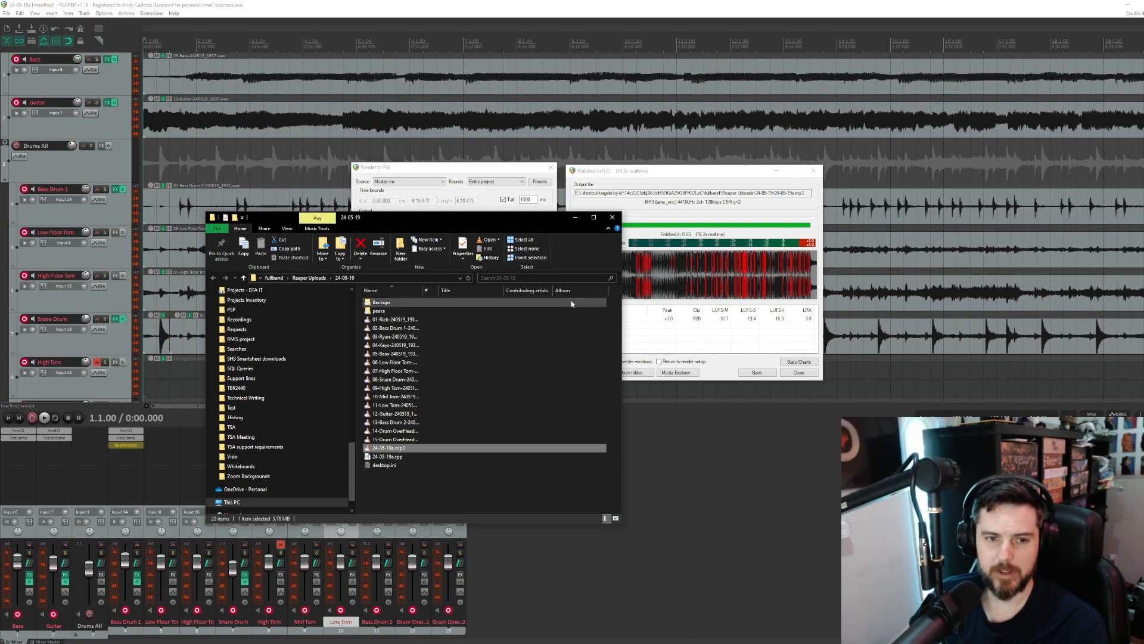
pyautogui.click(612, 217)
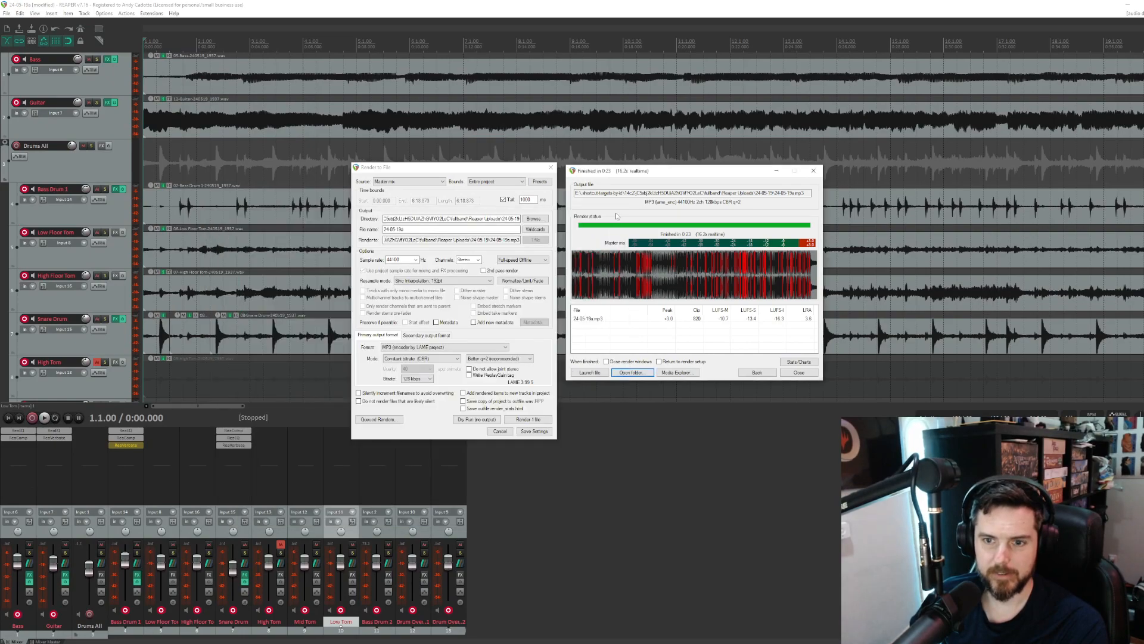
pyautogui.click(799, 372)
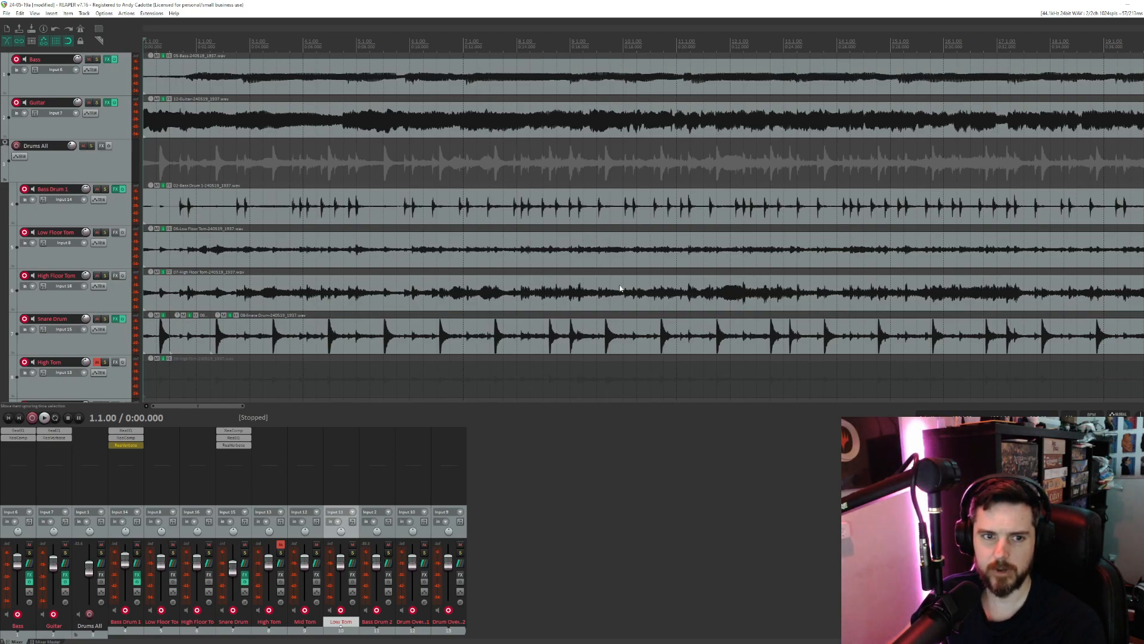
pyautogui.moveTo(238, 408)
pyautogui.mouseDown()
pyautogui.moveTo(421, 413)
pyautogui.moveTo(242, 412)
pyautogui.mouseUp()
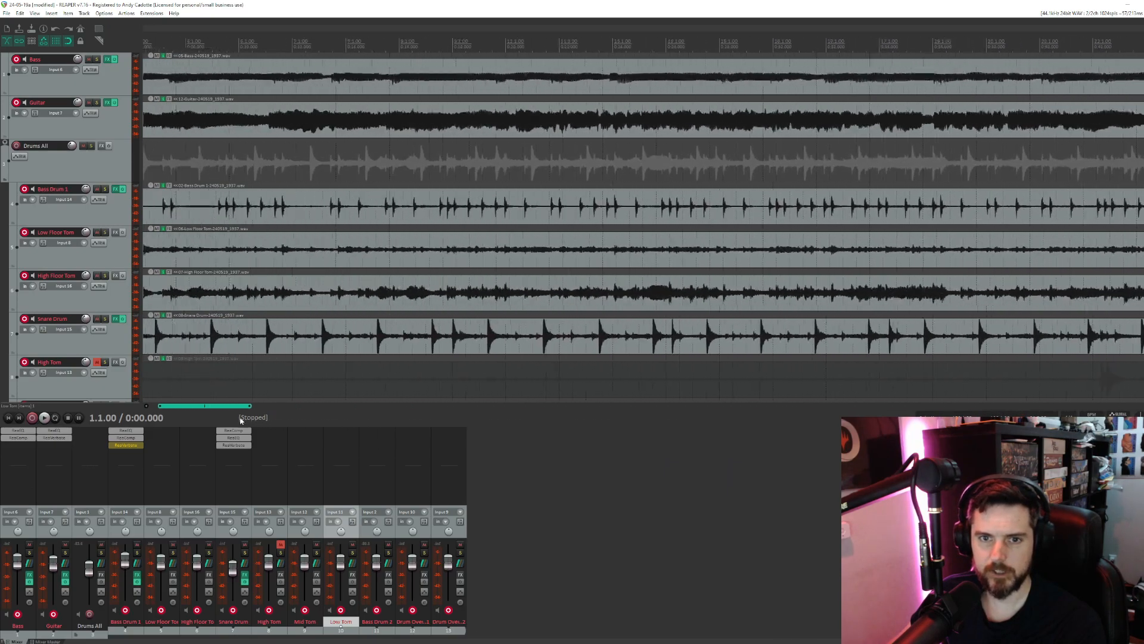